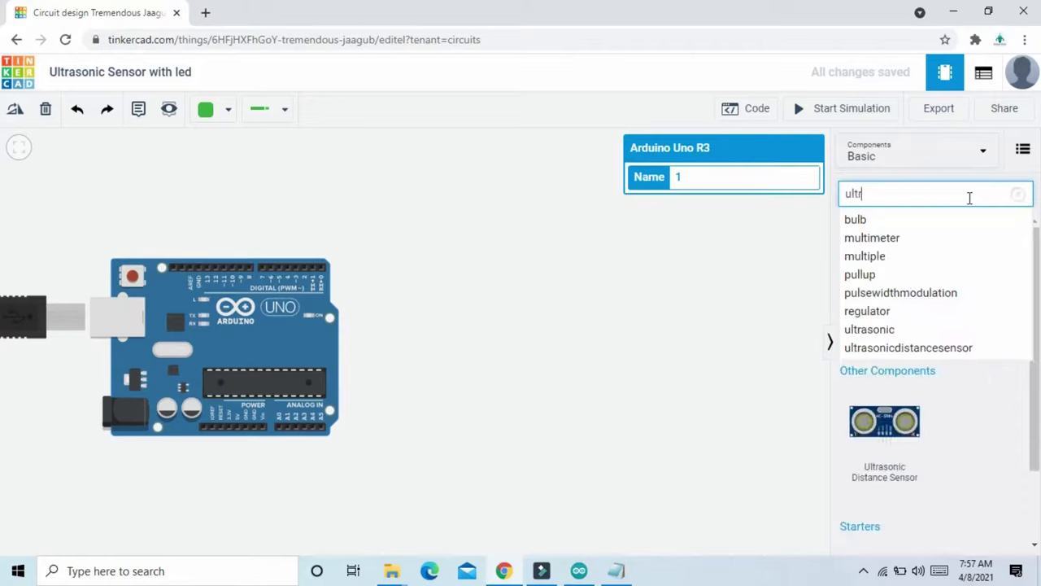
Search the components for ultrasonic and place the HC-SR04 Ultrasonic Distance Sensor above the Arduino, shifting the board down to make room
key("BackSpace")
key("BackSpace")
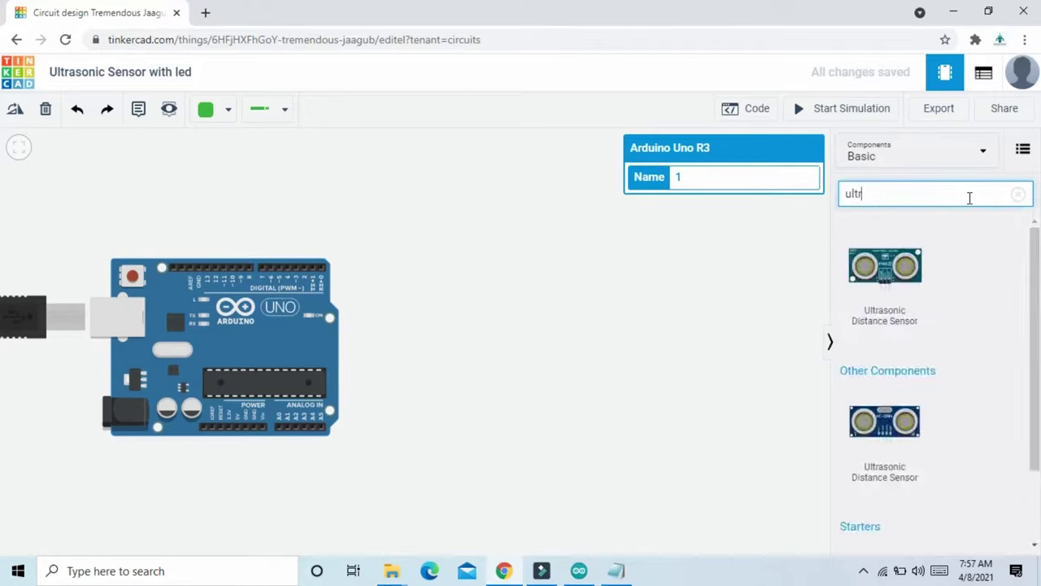
type("rasonic")
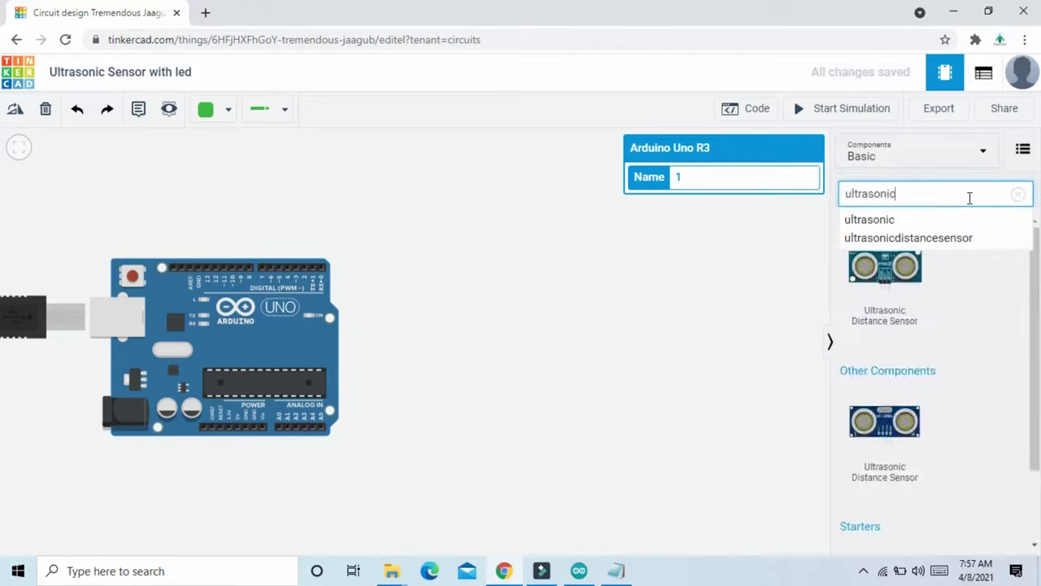
left_click_drag(885, 425, 393, 174)
left_click_drag(297, 347, 284, 389)
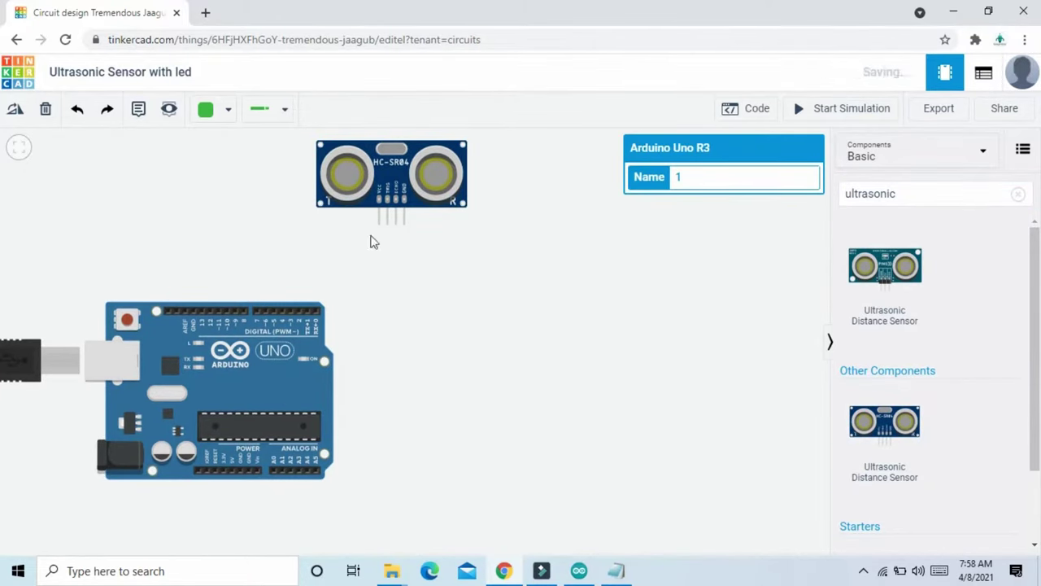
mouse_move(387, 180)
left_mouse_down()
mouse_move(402, 165)
mouse_move(396, 180)
left_mouse_up()
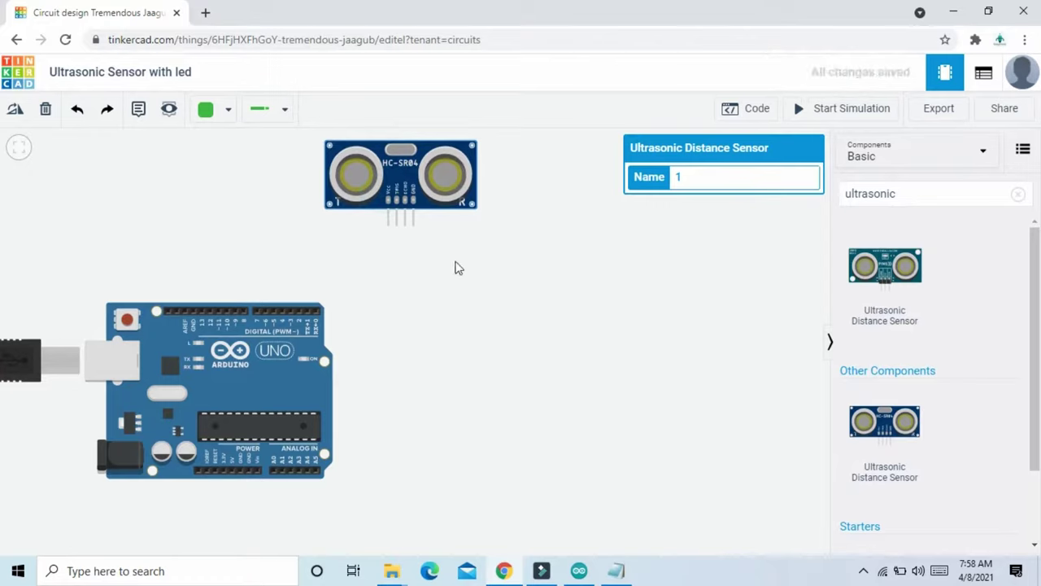
Find the Breadboard Mini by searching for bread, place it above the Arduino, and reposition the board and ultrasonic sensor around it
left_click(1018, 194)
left_click(951, 203)
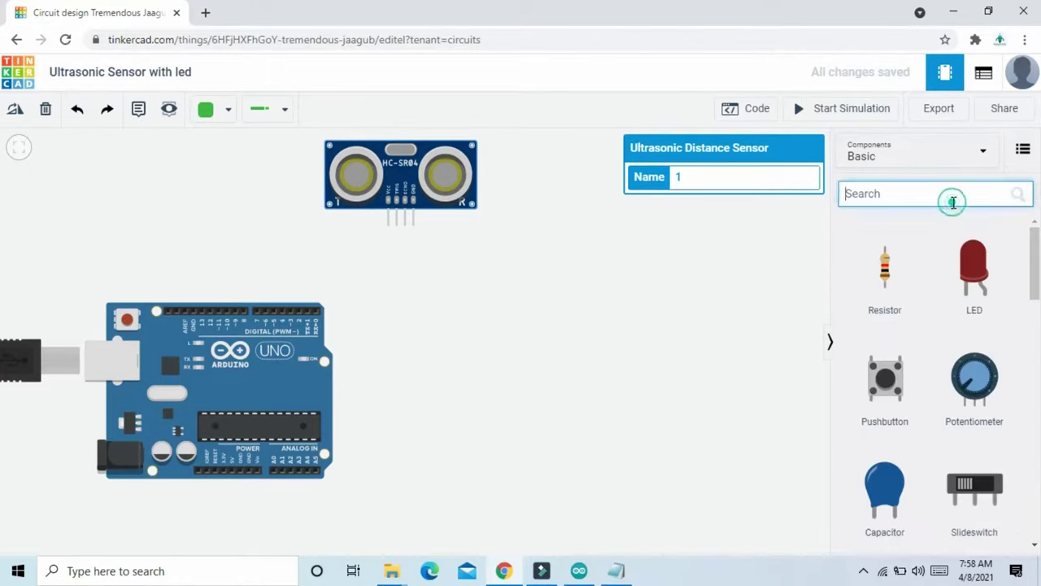
type("bread")
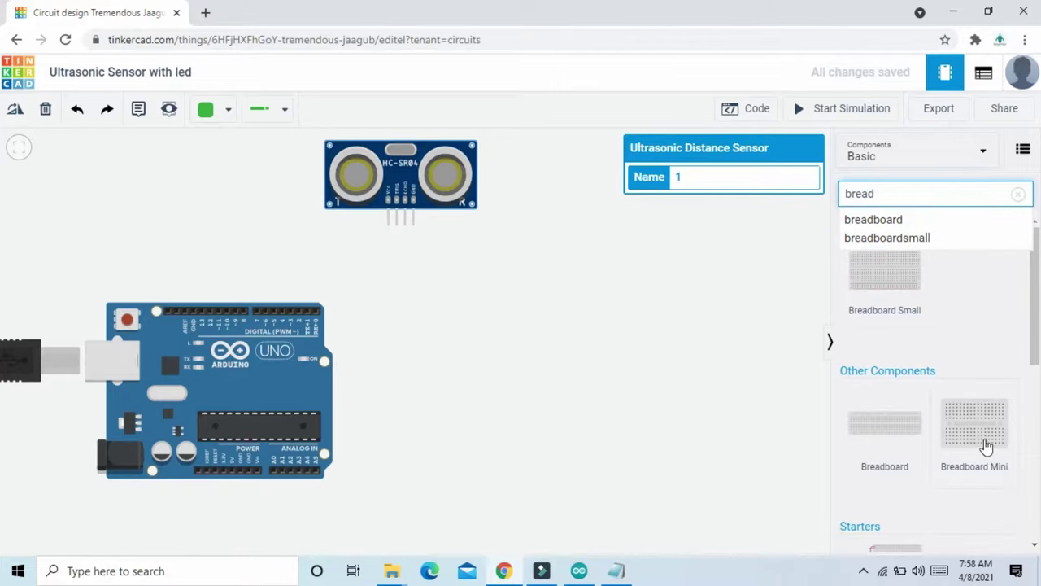
left_click_drag(269, 230, 194, 185)
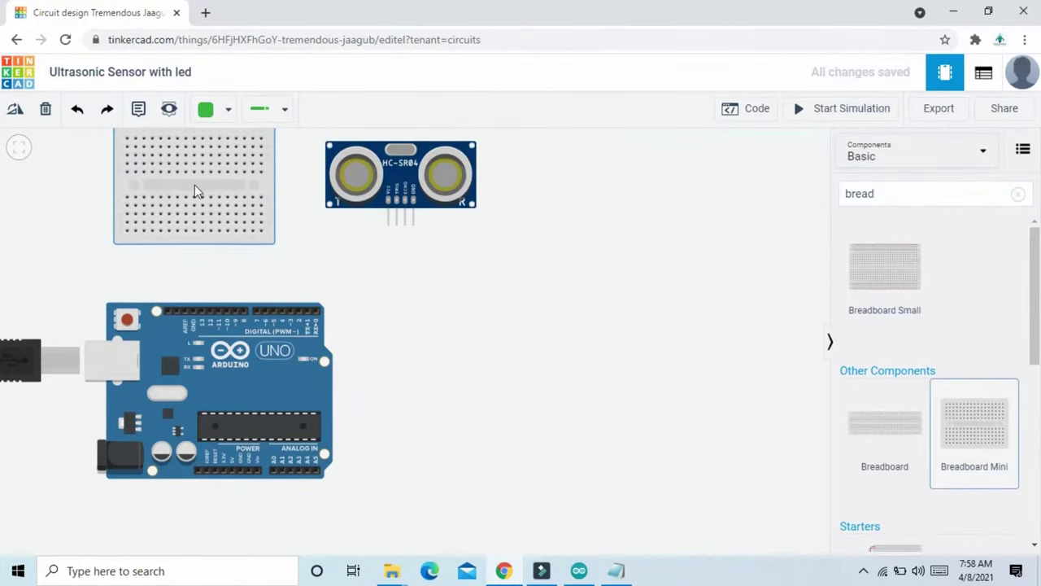
left_click_drag(273, 352, 287, 384)
left_click_drag(399, 176, 456, 249)
scroll(481, 361, "down", 2)
left_click(281, 236)
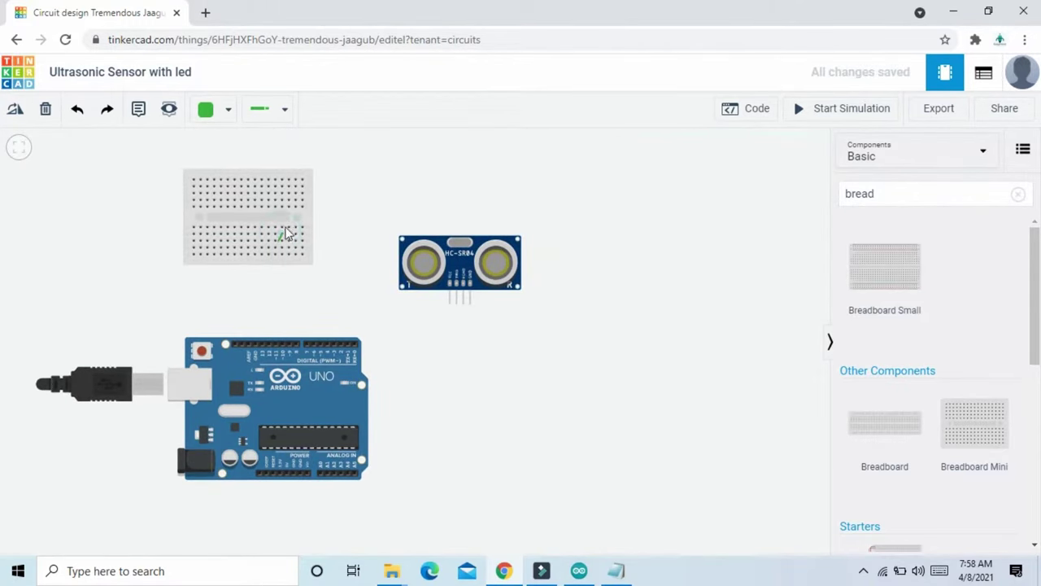
Place three LEDs side by side, evenly spaced, along the upper row of the mini breadboard
left_click(1019, 195)
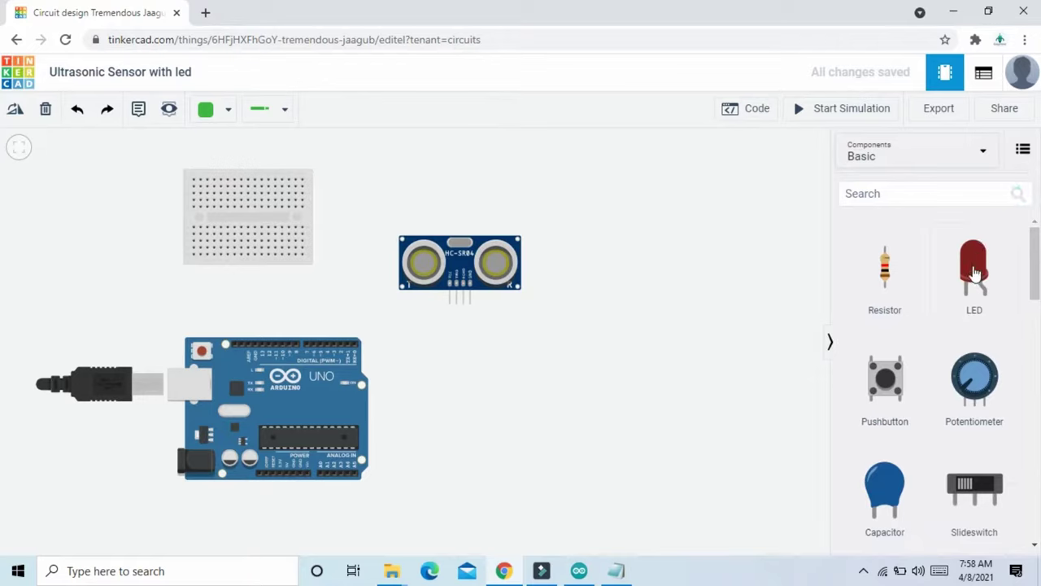
left_click_drag(975, 275, 210, 187)
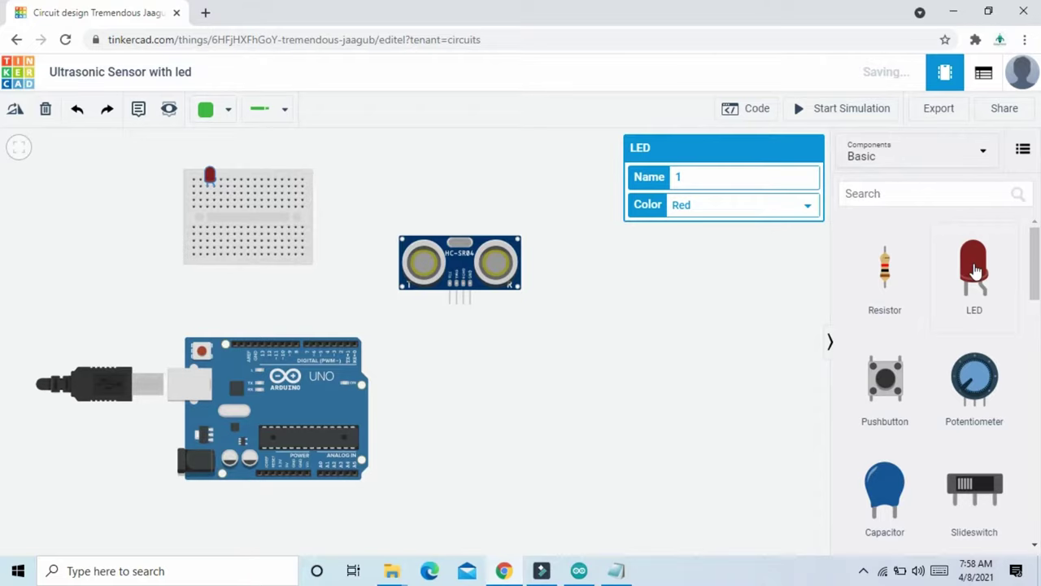
left_click_drag(974, 271, 243, 187)
left_click_drag(977, 277, 279, 187)
left_click(366, 161)
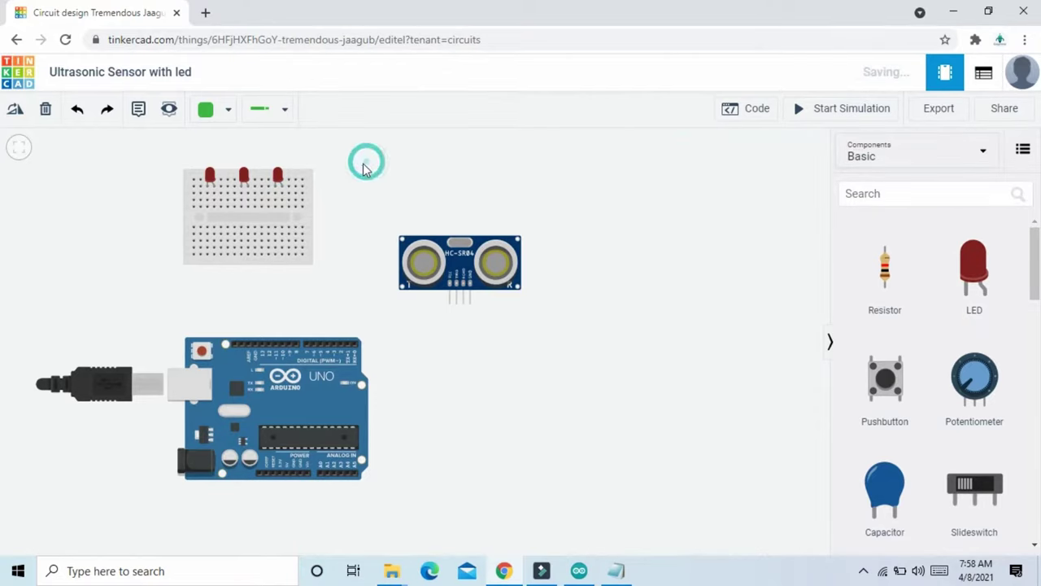
Change the right LED's color to Green and the middle LED's color to Blue
left_click(278, 179)
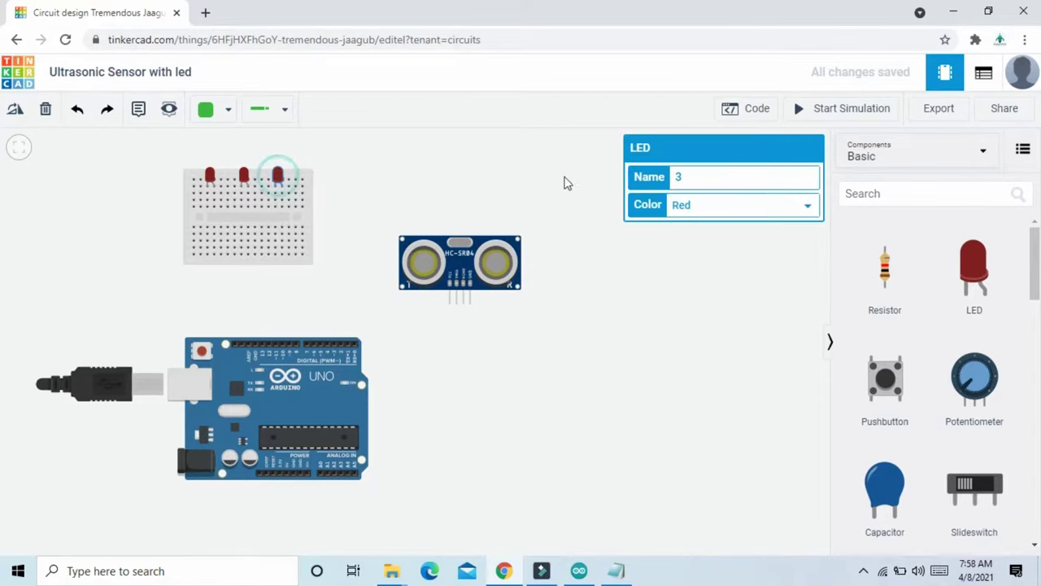
left_click(694, 208)
left_click(690, 222)
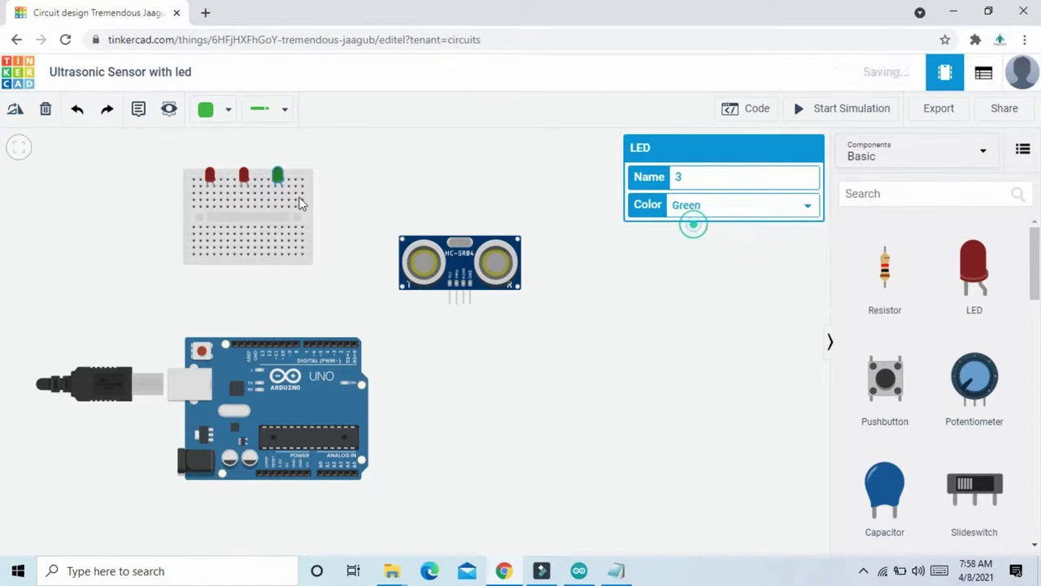
left_click(244, 179)
left_click(701, 208)
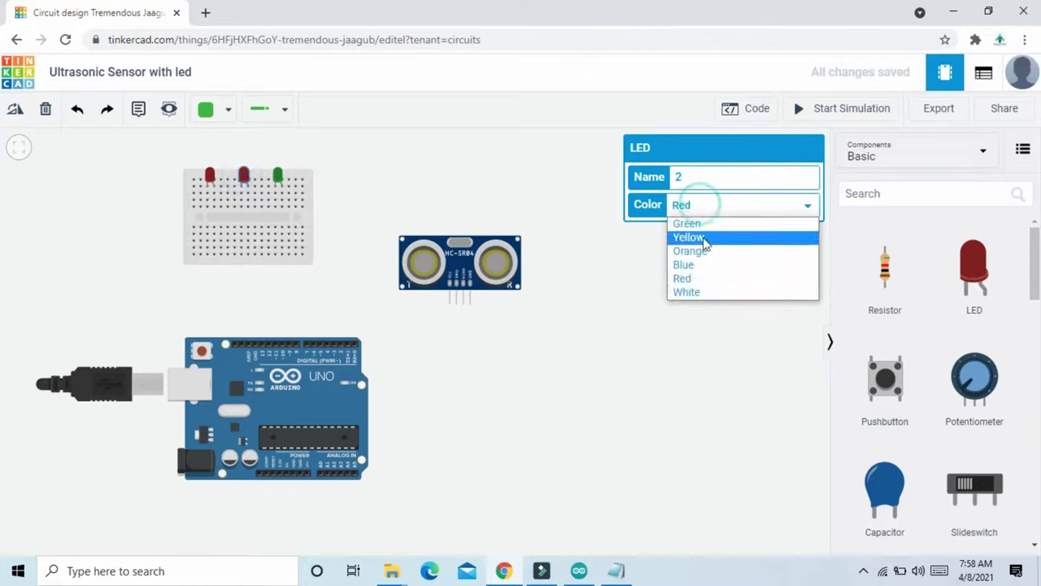
left_click(704, 267)
left_click(614, 318)
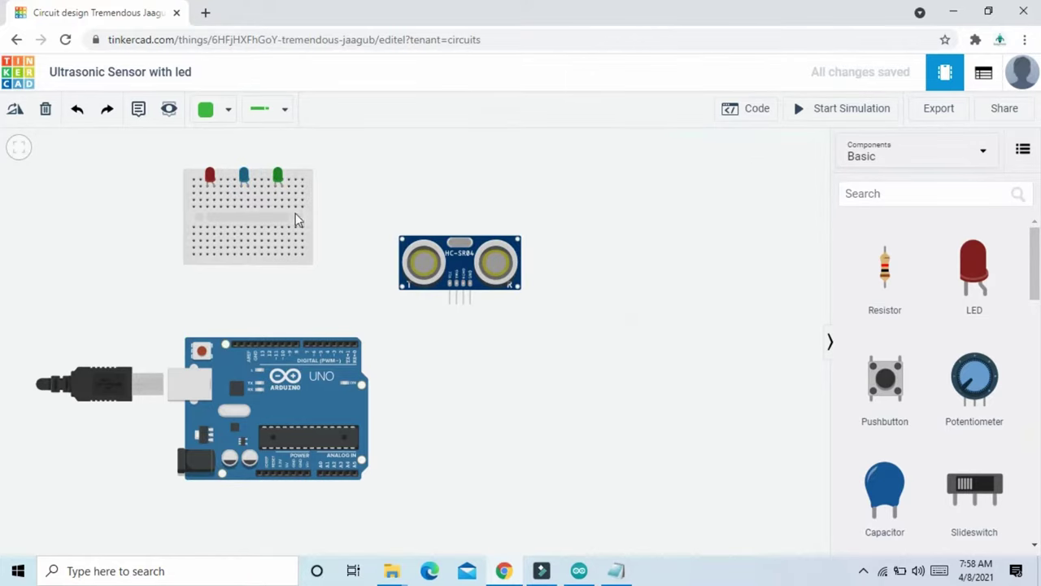
Place three resistors across the breadboard's center gap, one below each LED
left_click(649, 302)
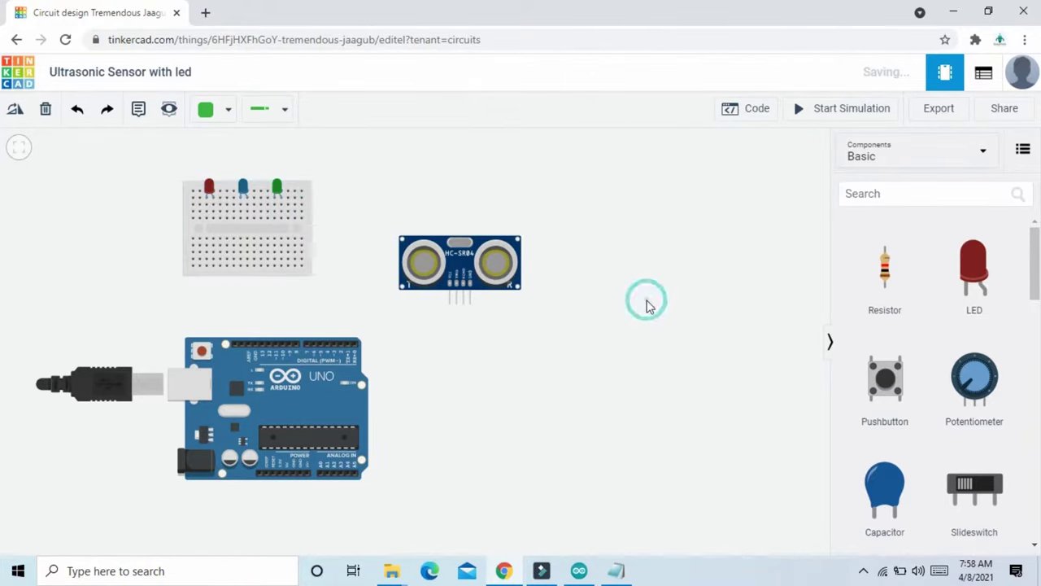
left_click_drag(890, 275, 207, 239)
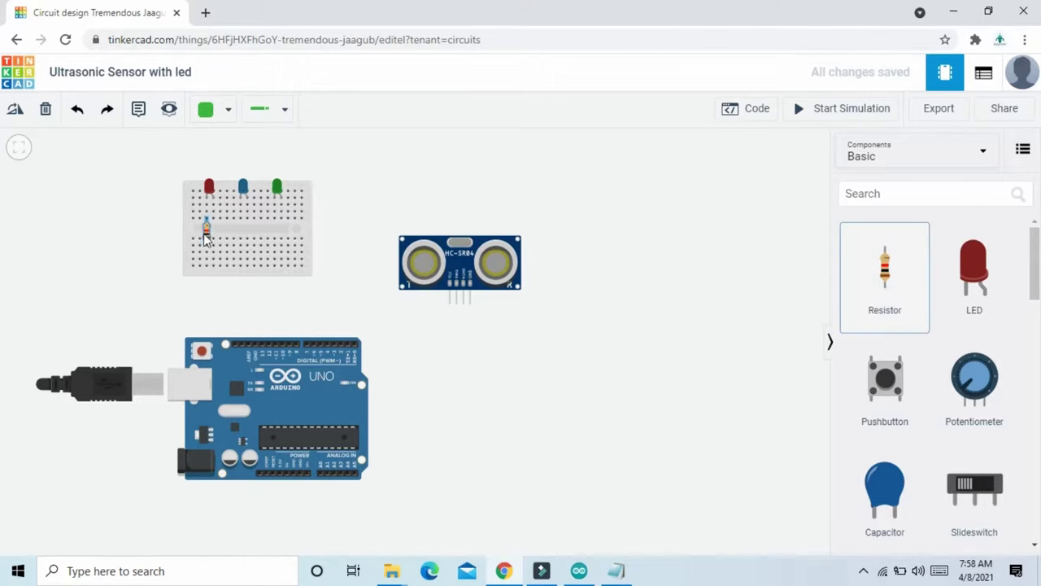
left_click_drag(889, 275, 241, 236)
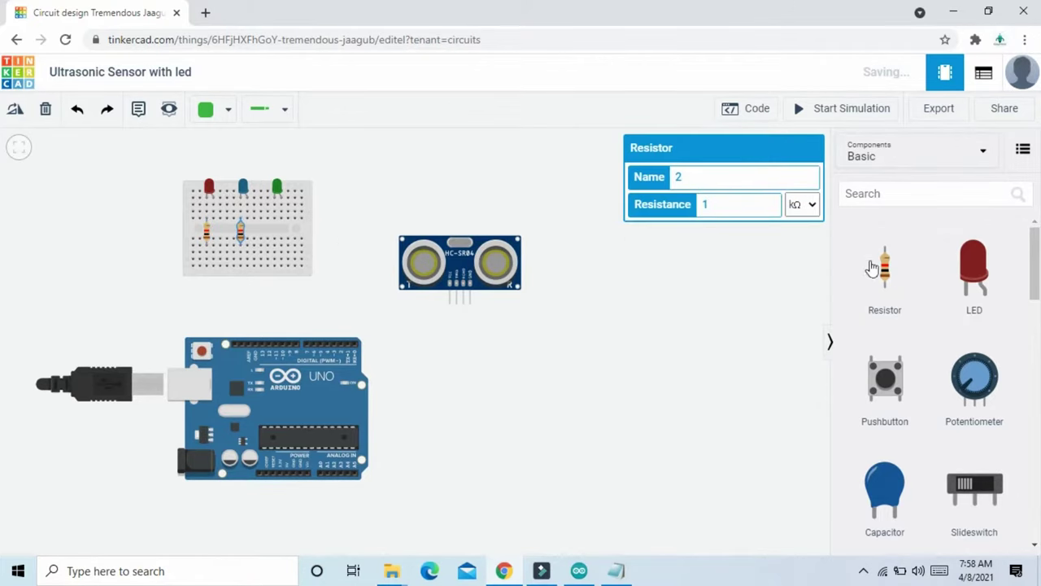
left_click_drag(884, 275, 275, 235)
left_click(602, 228)
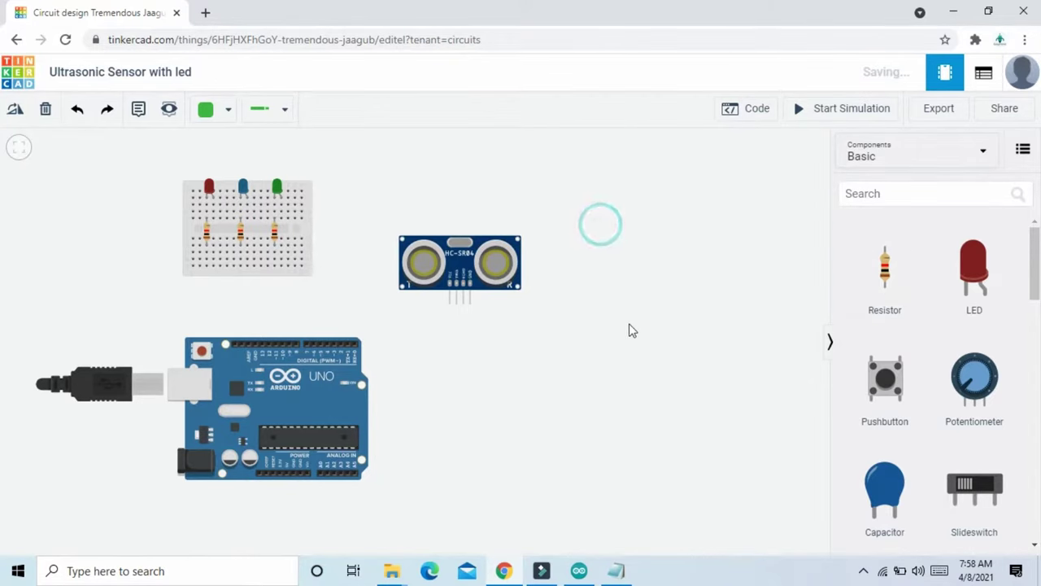
Wire the ultrasonic sensor's VCC pin to the Arduino's 5V pin, routed below the board with square bends, and color the wire red
scroll(616, 299, "down", 1)
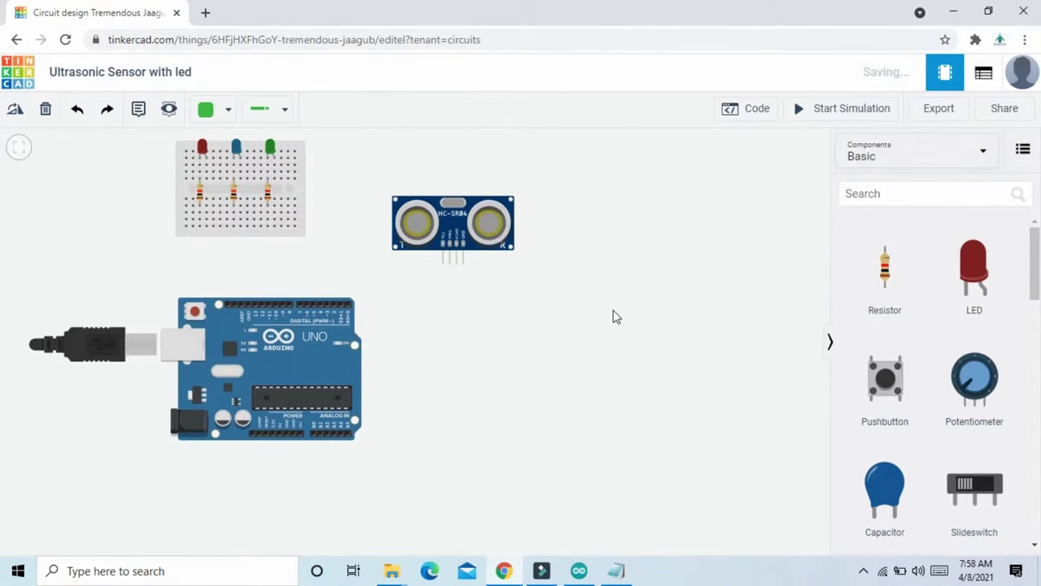
scroll(614, 316, "up", 3)
left_click_drag(448, 346, 553, 323)
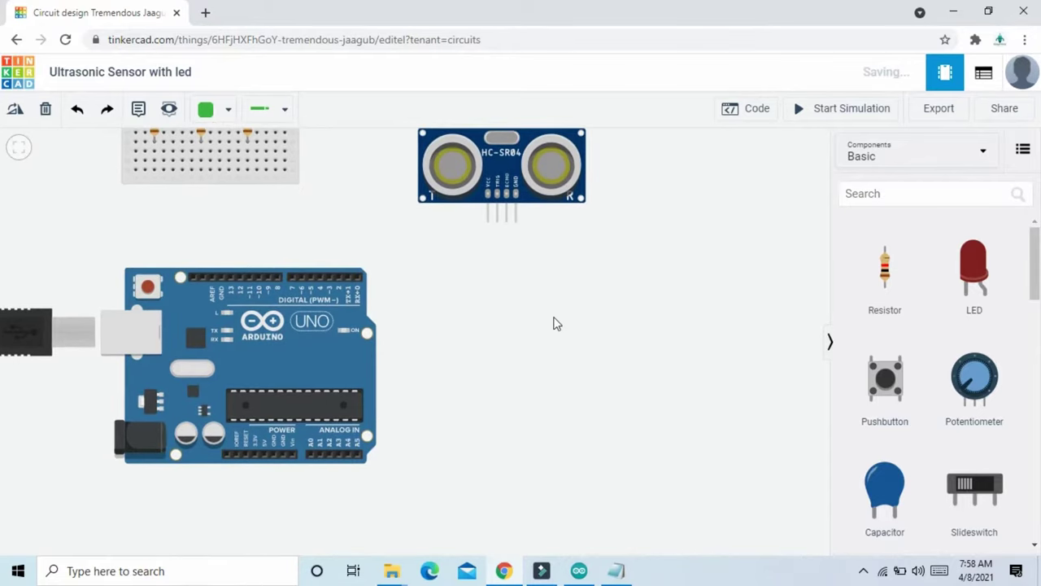
left_click(488, 218)
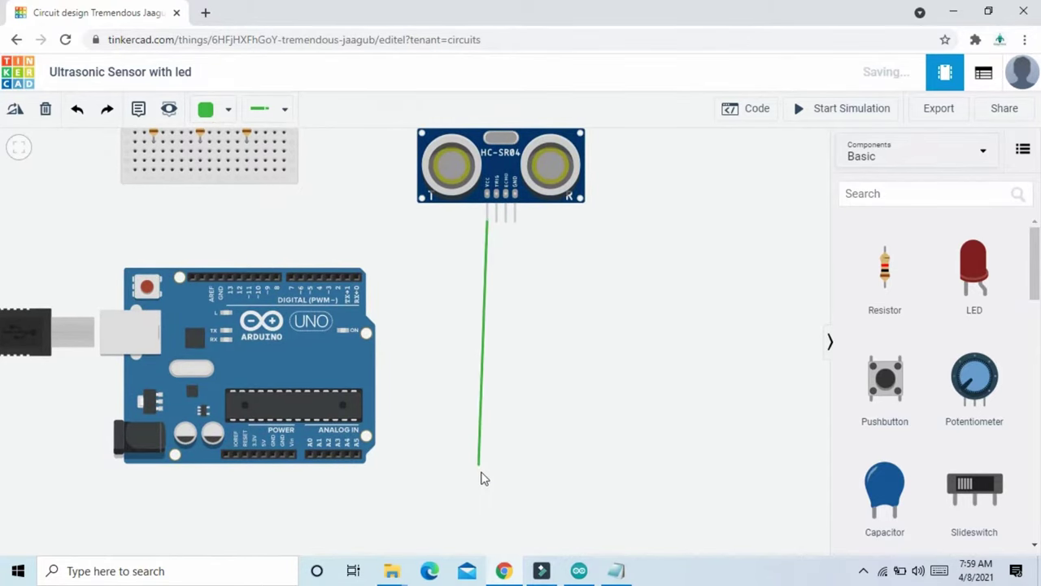
left_click(488, 493)
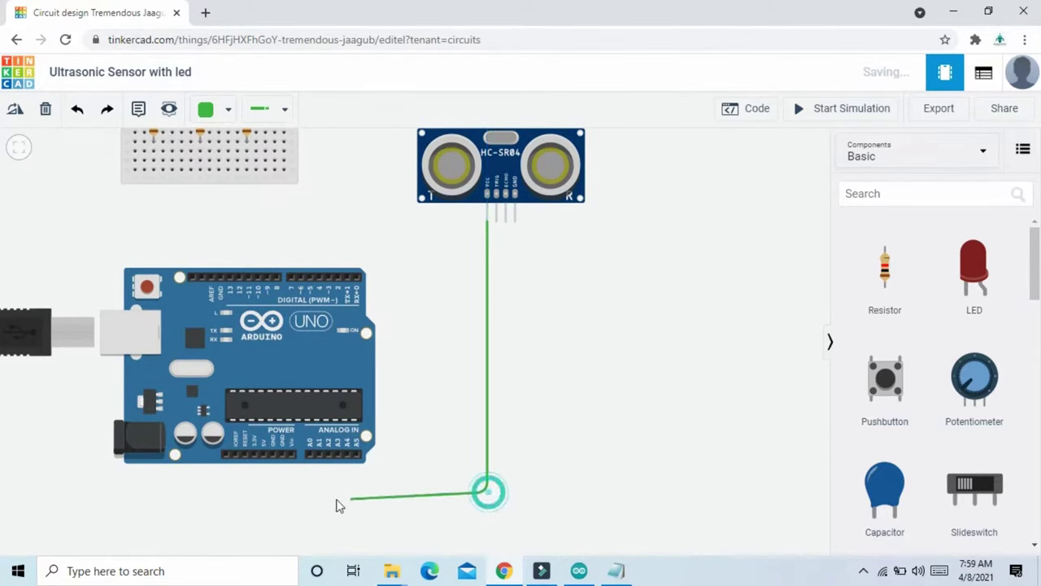
left_click(269, 493)
left_click(263, 454)
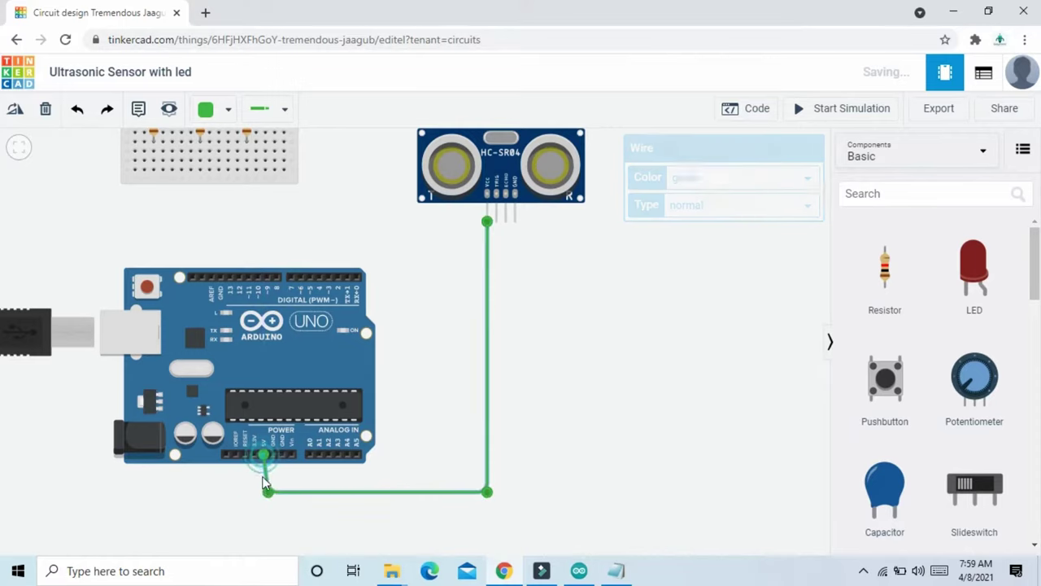
left_click_drag(267, 494, 263, 493)
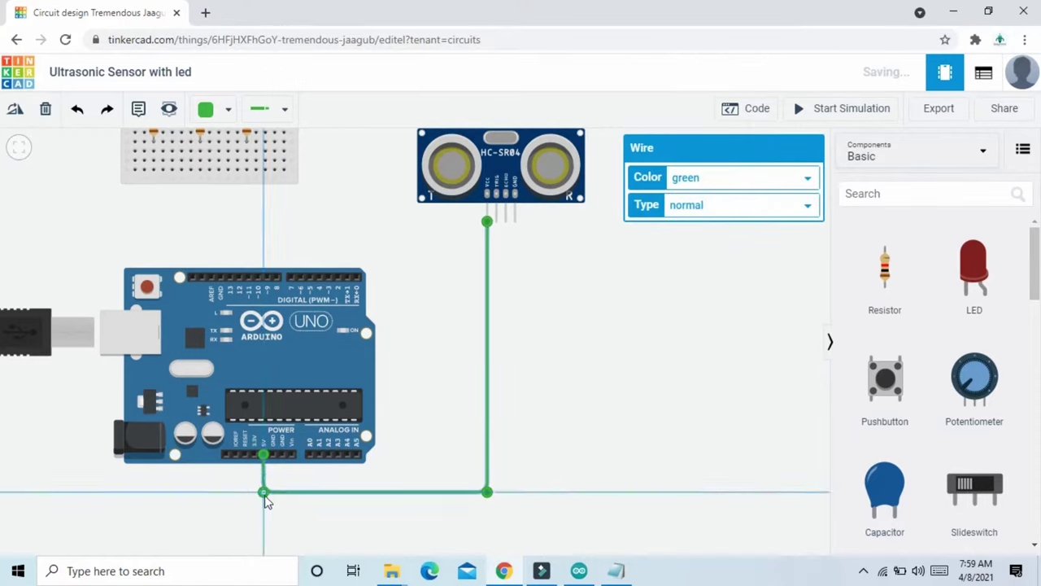
left_click(716, 186)
left_click(702, 207)
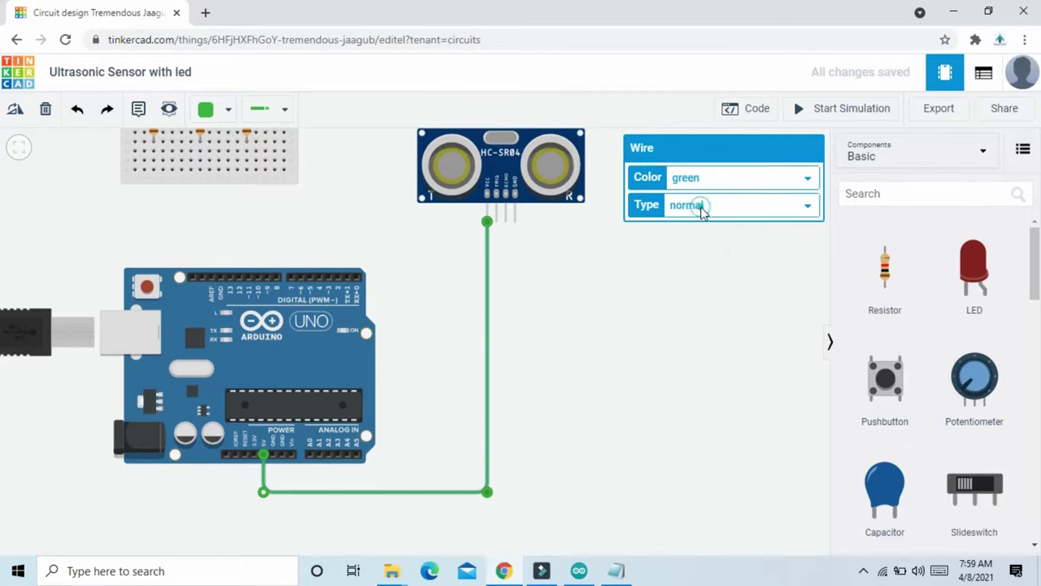
left_click(554, 320)
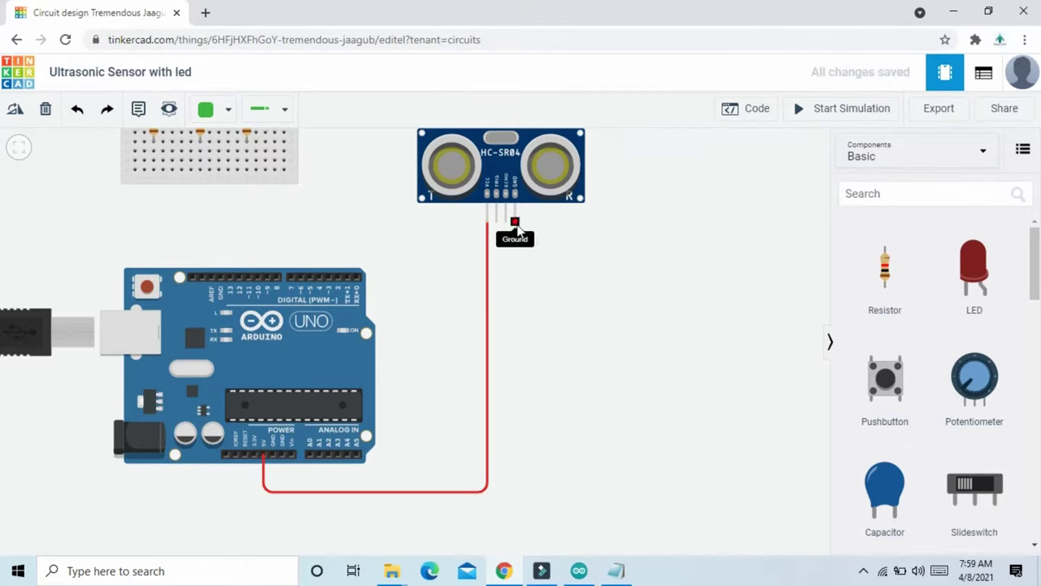
Wire the ultrasonic sensor's GND pin to the Arduino's power-side GND pin next to 5V and color the wire black
left_click(514, 220)
left_click(516, 478)
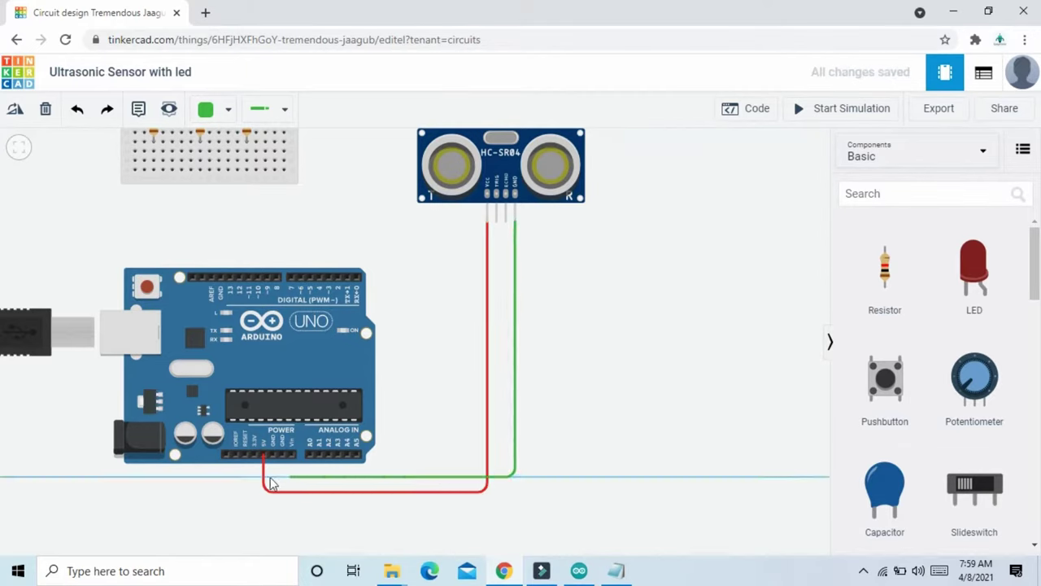
left_click(275, 476)
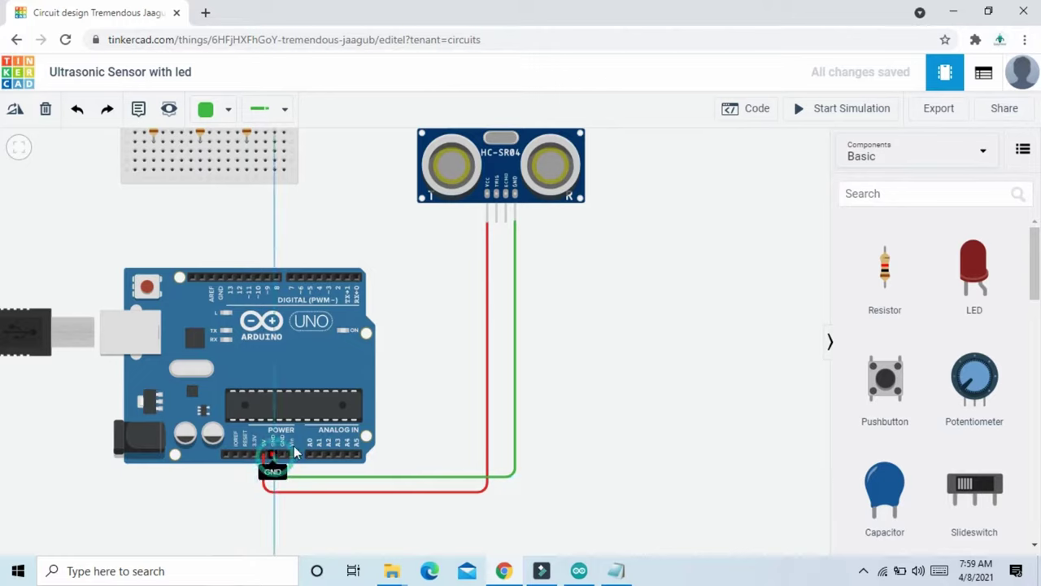
left_click(273, 454)
left_click(706, 179)
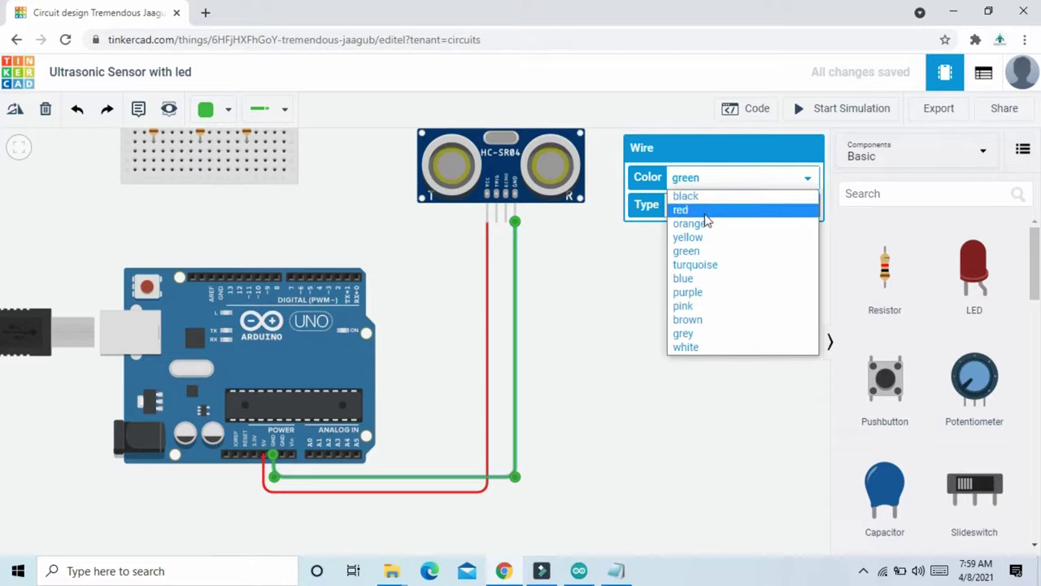
left_click(700, 197)
left_click(589, 280)
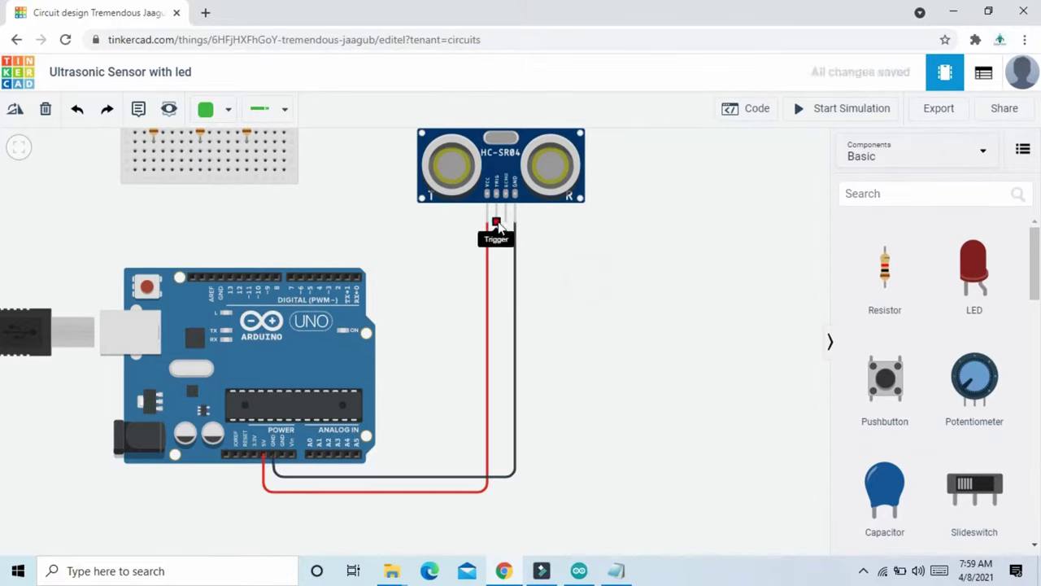
Run a green wire from the sensor's Trigger pin to the Arduino's digital pin 6, and nudge the Arduino board slightly
left_click(498, 223)
left_click(497, 243)
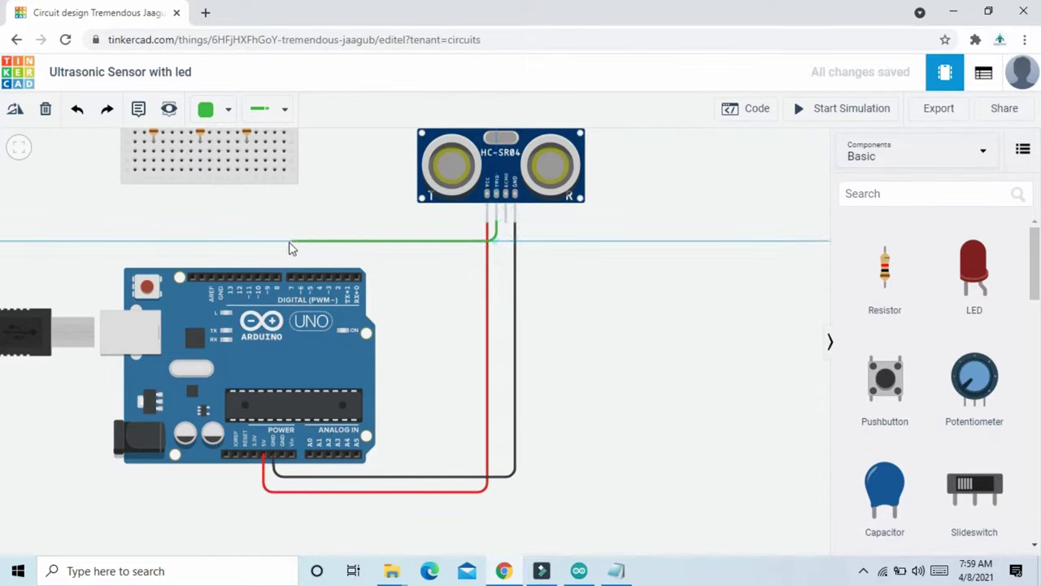
left_click(302, 241)
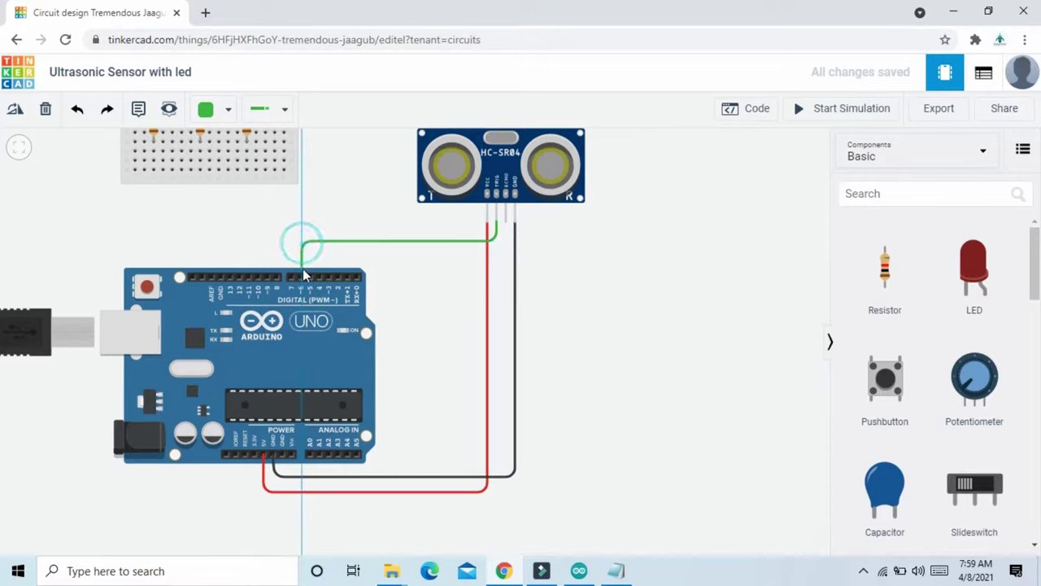
left_click(302, 279)
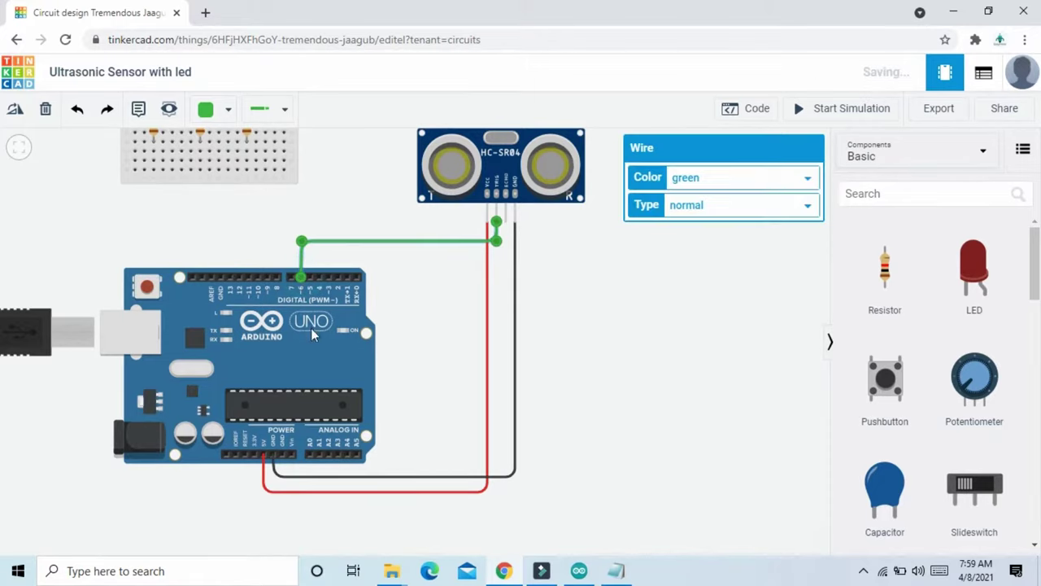
left_click_drag(313, 336, 313, 342)
key("Up")
key("Up")
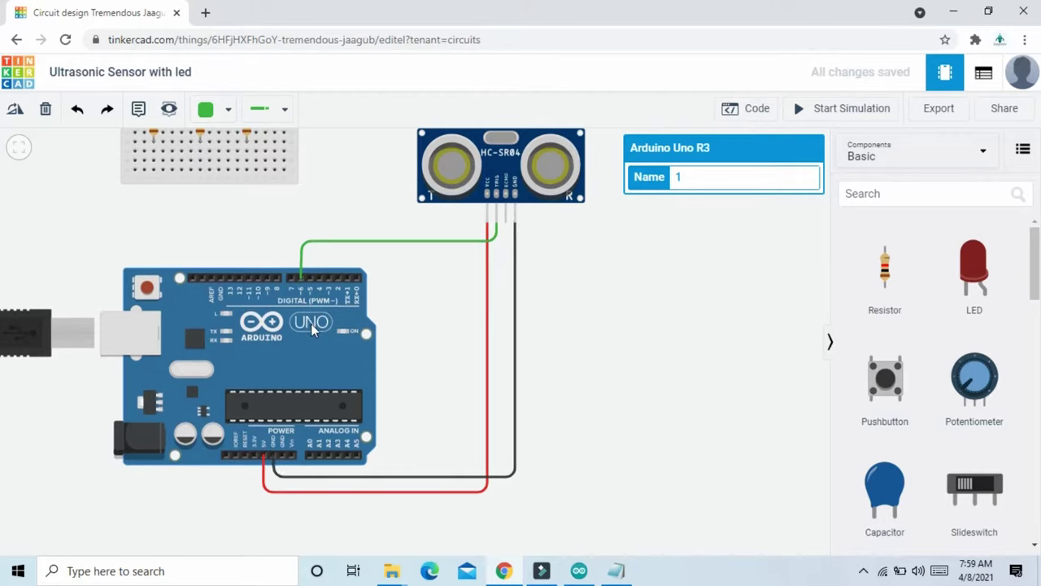
Run a green wire with square bends from the sensor's Echo pin to the Arduino's digital pin 5
left_click_drag(505, 178, 505, 170)
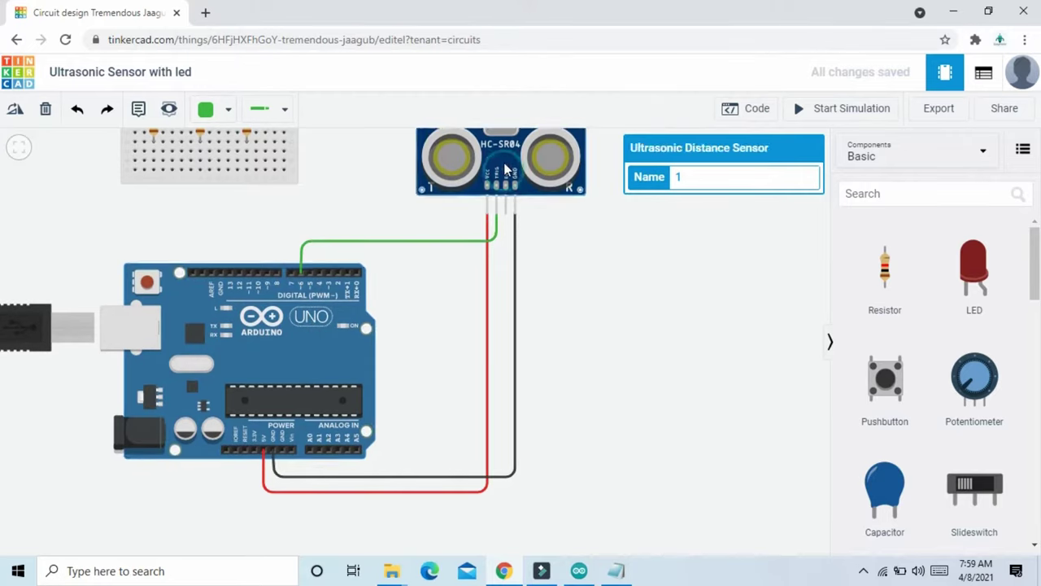
left_click(543, 249)
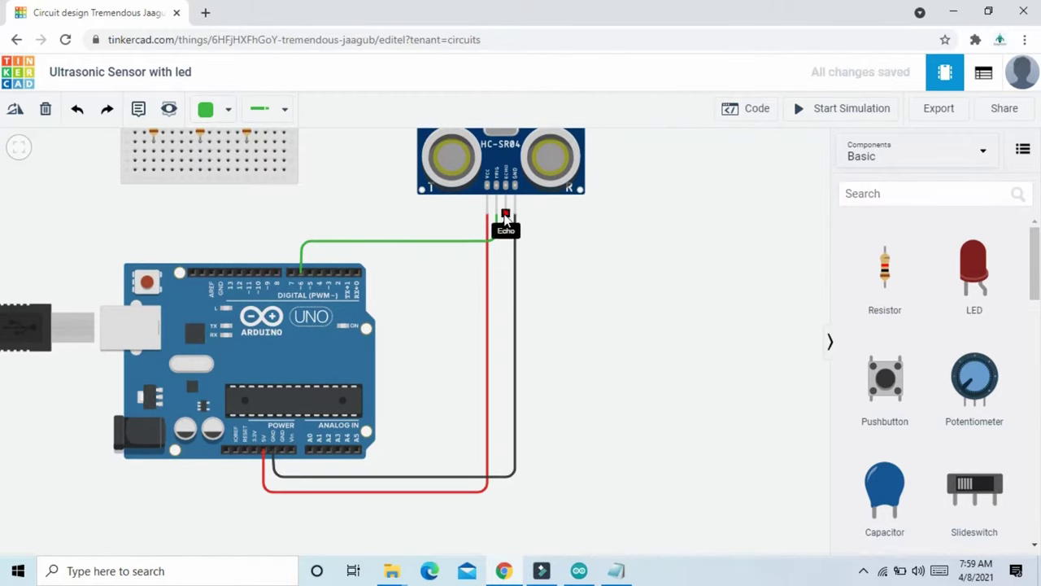
left_click(506, 216)
left_click(507, 245)
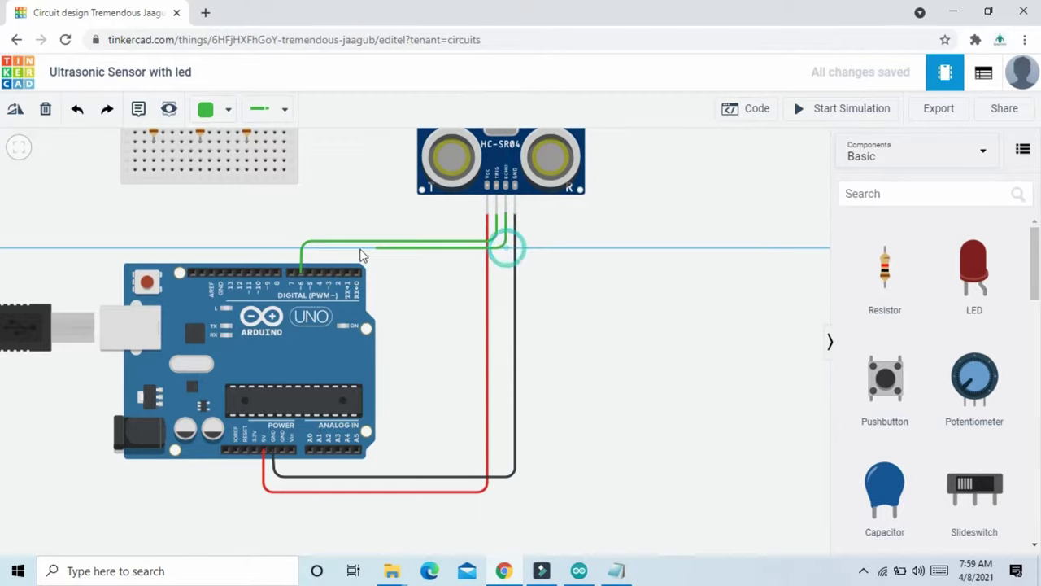
left_click(310, 272)
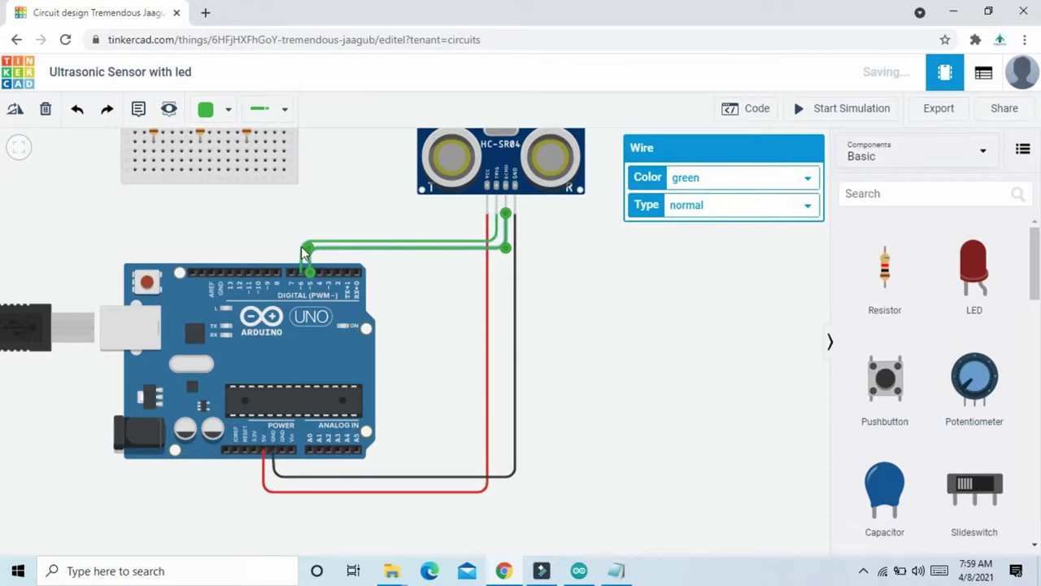
Raise the bends of the sensor's Trigger wire above the Echo wire, square them up, and color the wire yellow
left_click_drag(306, 247, 304, 231)
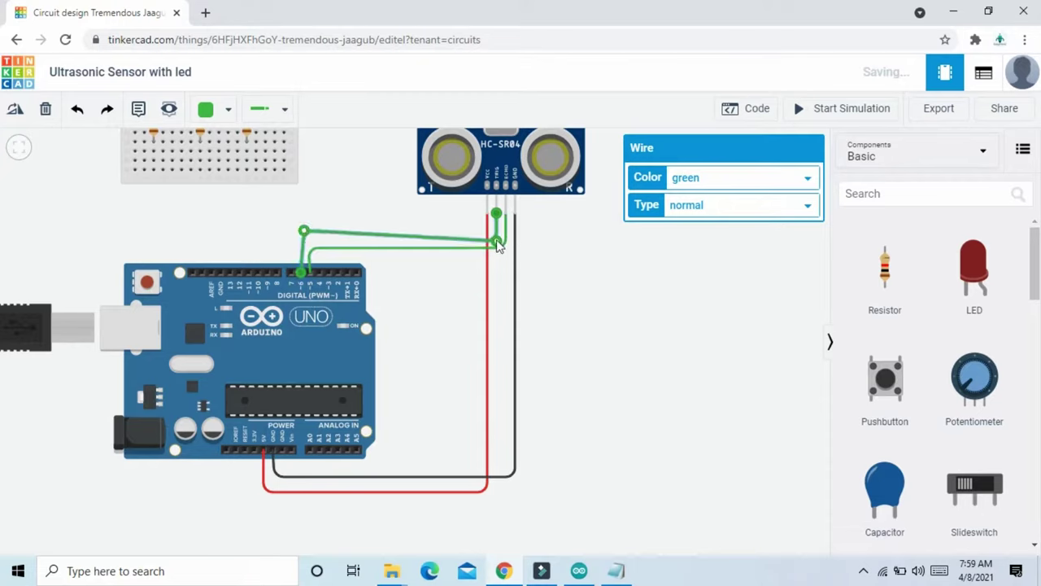
left_click_drag(498, 245, 497, 234)
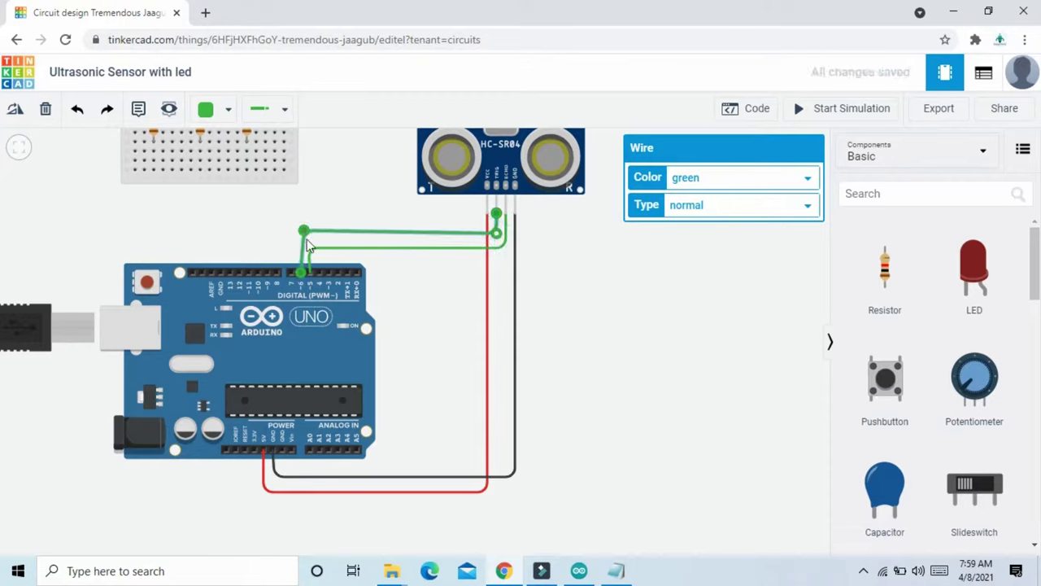
mouse_move(306, 239)
left_mouse_down()
mouse_move(301, 171)
mouse_move(301, 233)
left_mouse_up()
left_click(740, 179)
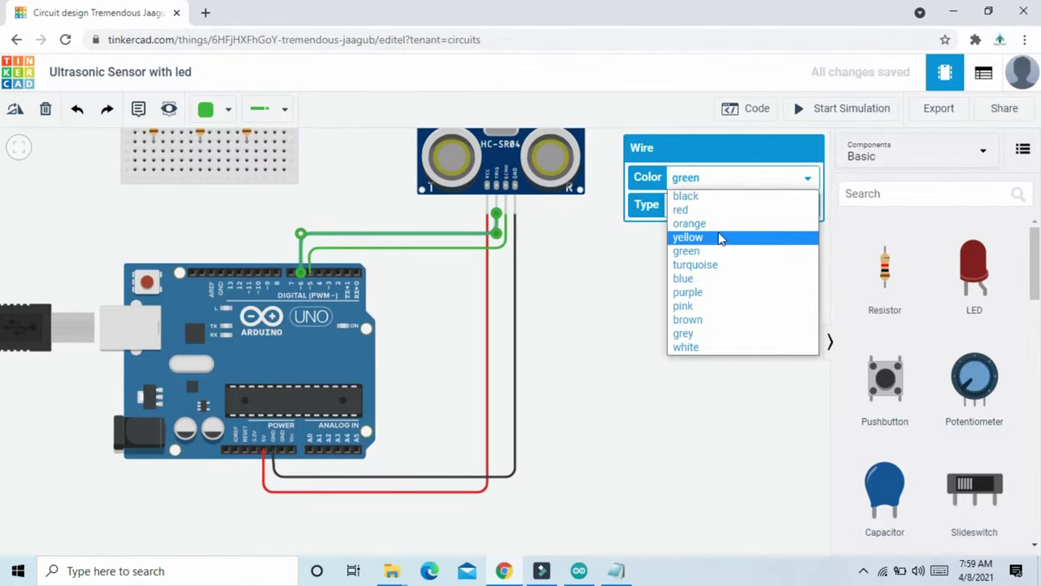
left_click(719, 234)
left_click(600, 324)
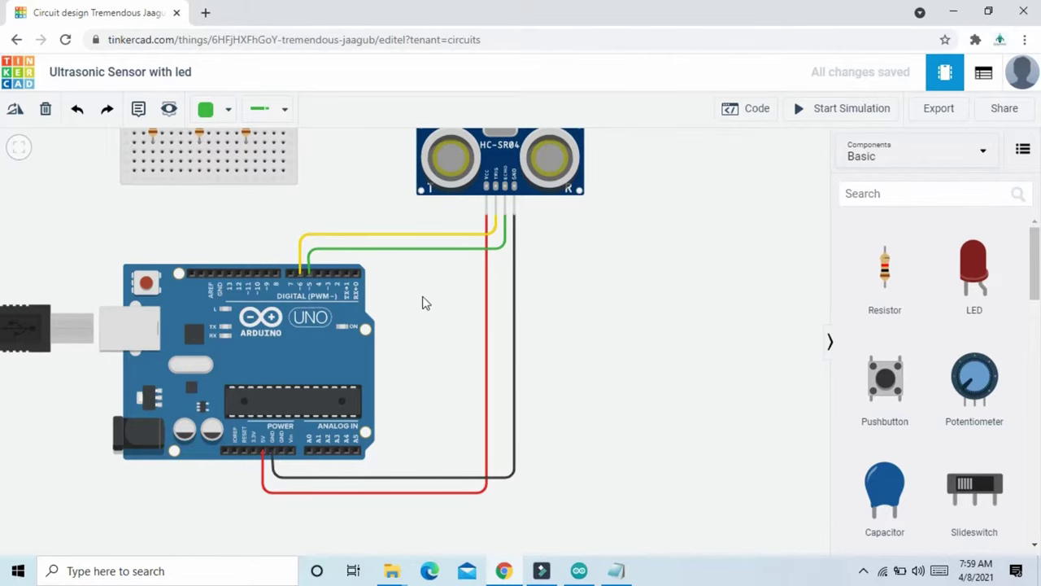
Set the resistance of the resistor below the red LED to 330 Ω
scroll(437, 305, "down", 2)
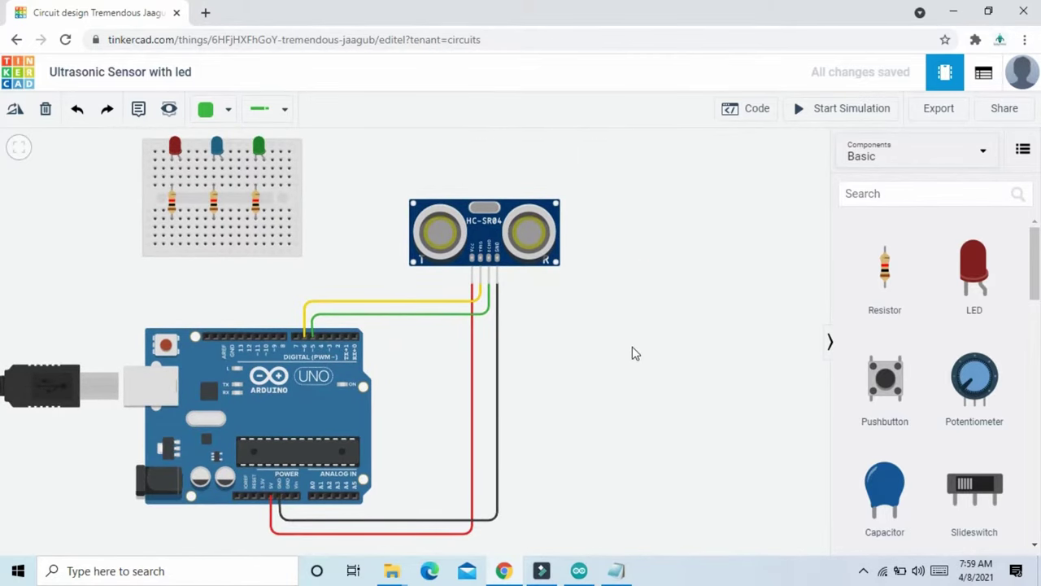
left_click(171, 209)
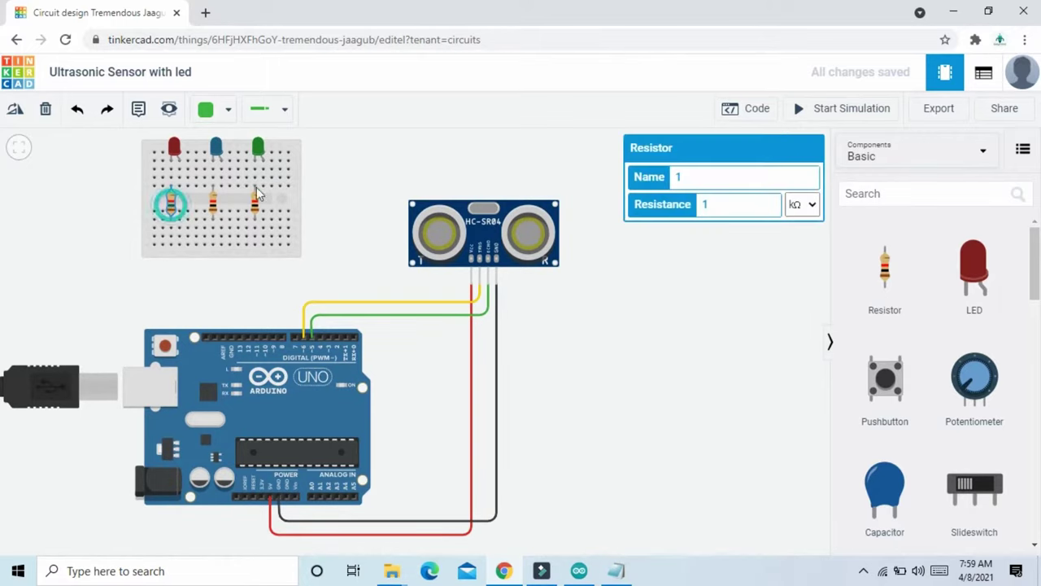
left_click(722, 204)
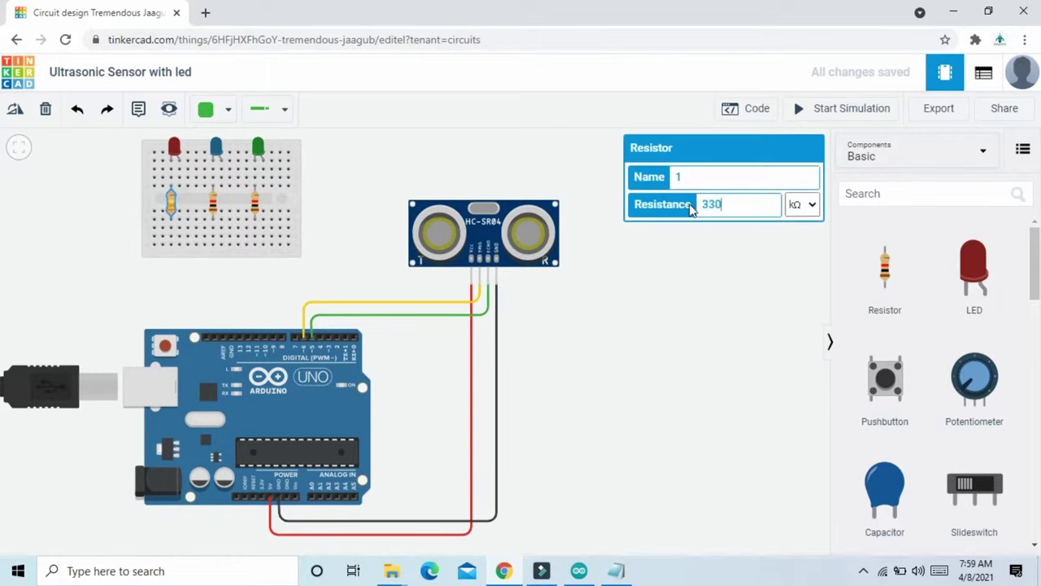
left_click(812, 205)
left_click(795, 272)
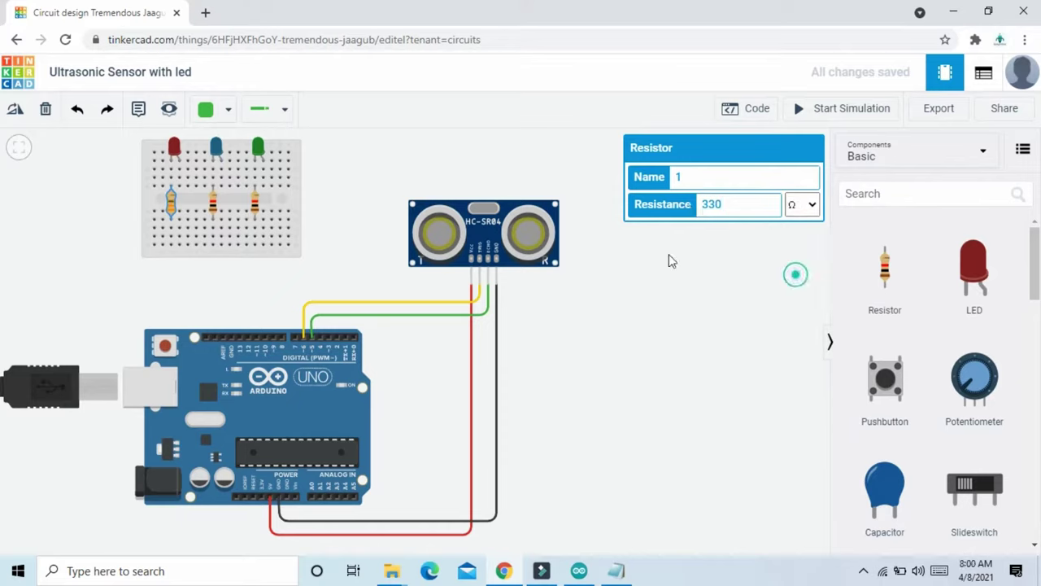
Set the resistance of the resistor below the blue LED to 330 Ω
left_click(210, 208)
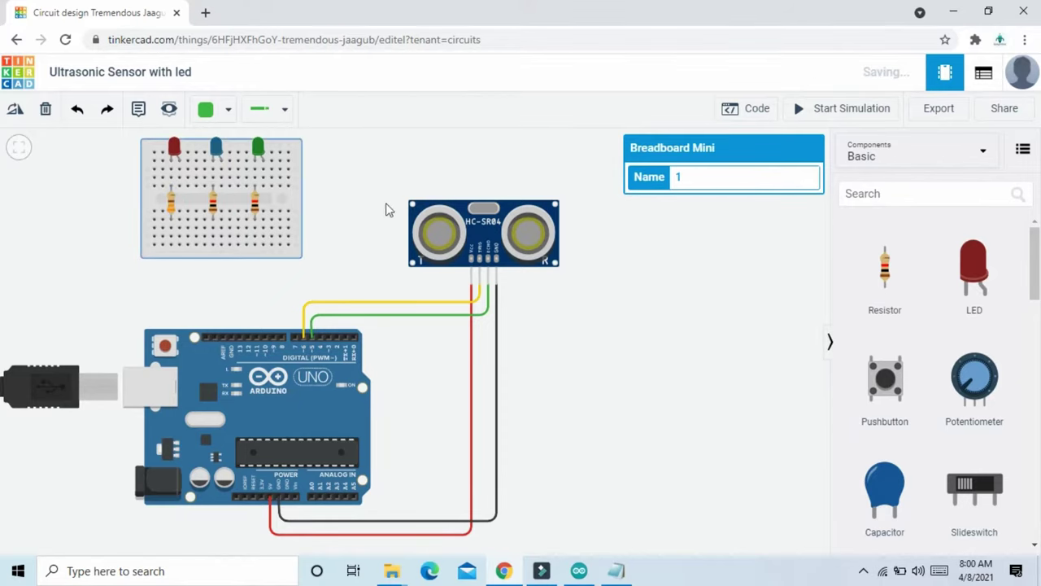
left_click(215, 210)
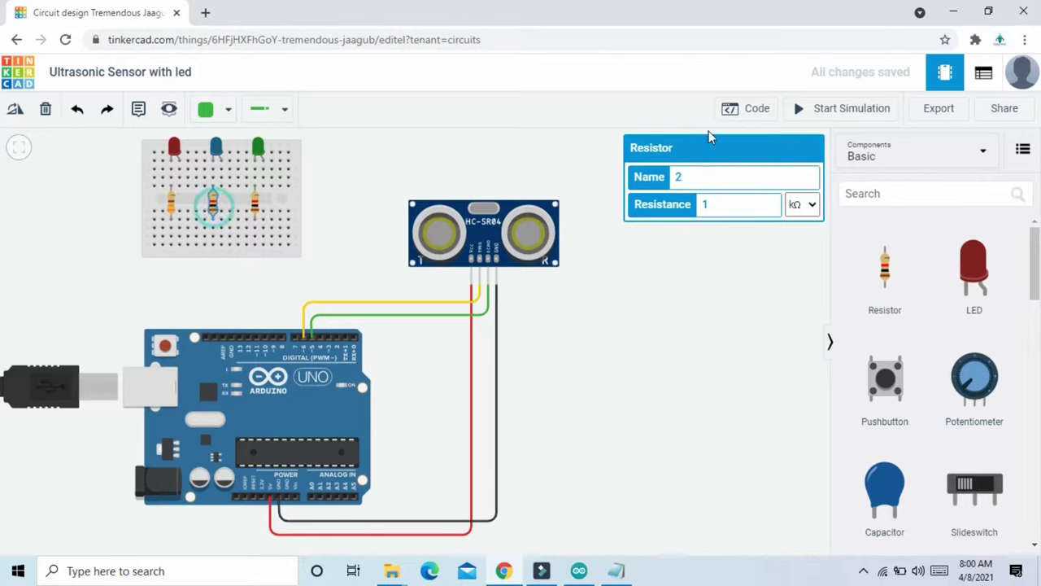
left_click(705, 203)
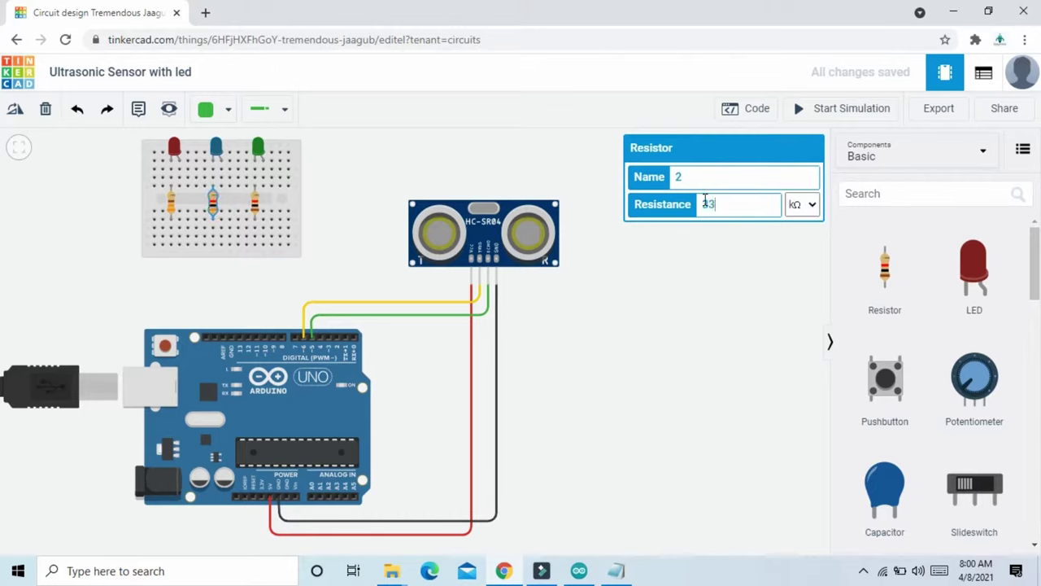
type("330")
left_click(801, 204)
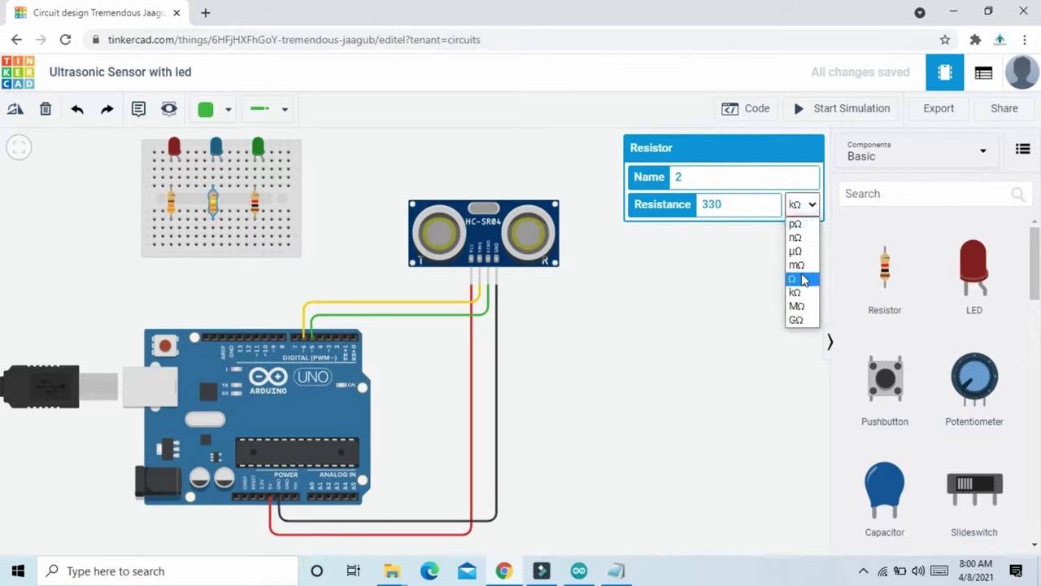
left_click(803, 272)
Set the resistance of the resistor below the green LED to 330 Ω
left_click(255, 209)
left_click(700, 208)
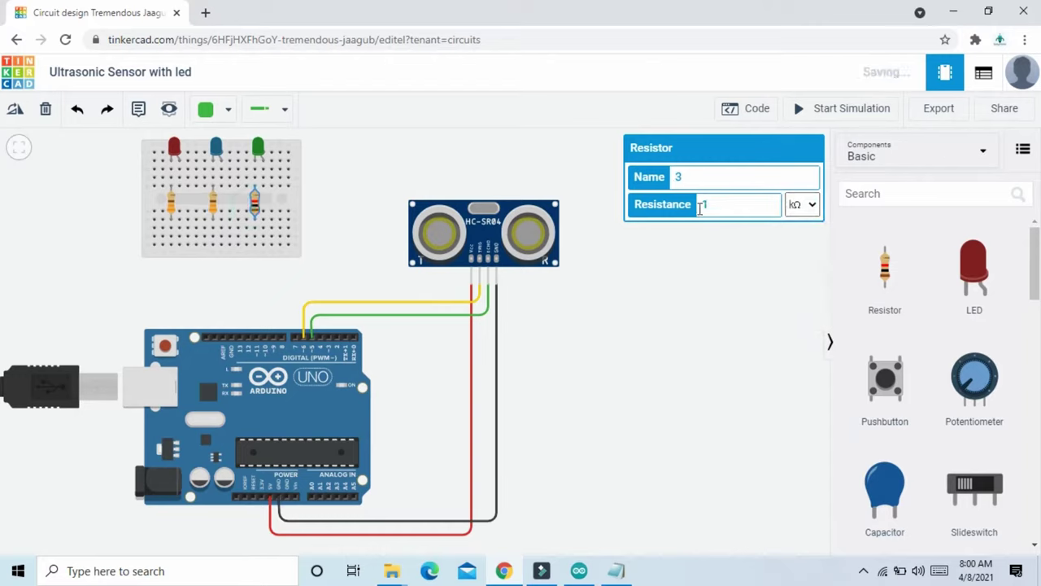
left_click(716, 206)
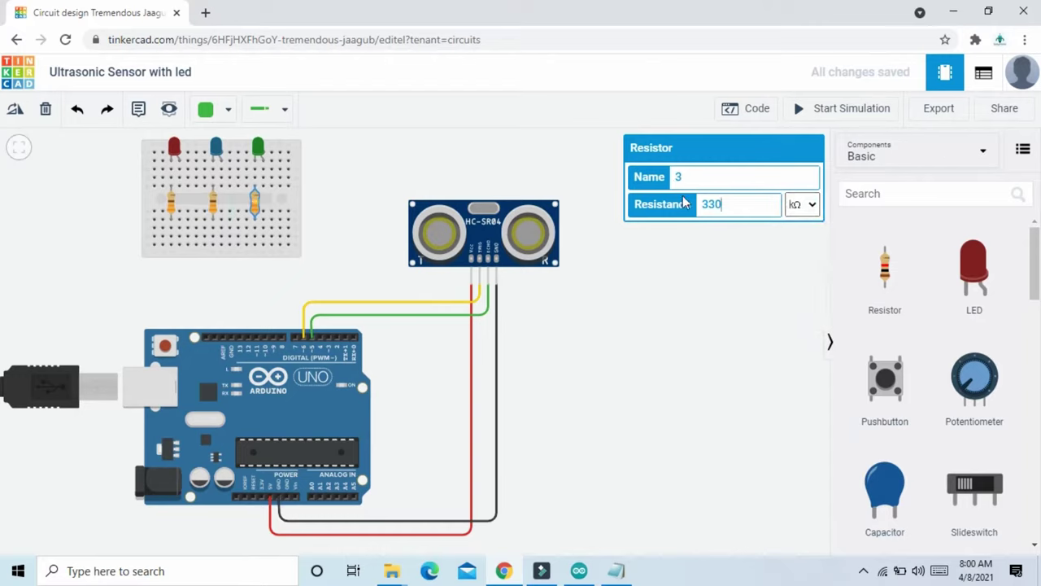
left_click(802, 207)
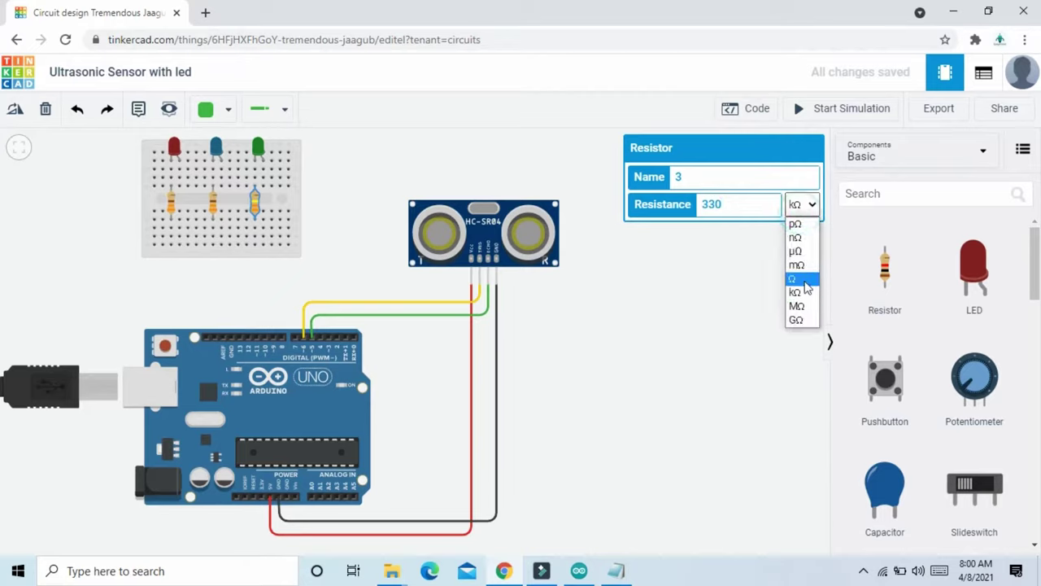
left_click(802, 277)
left_click(689, 324)
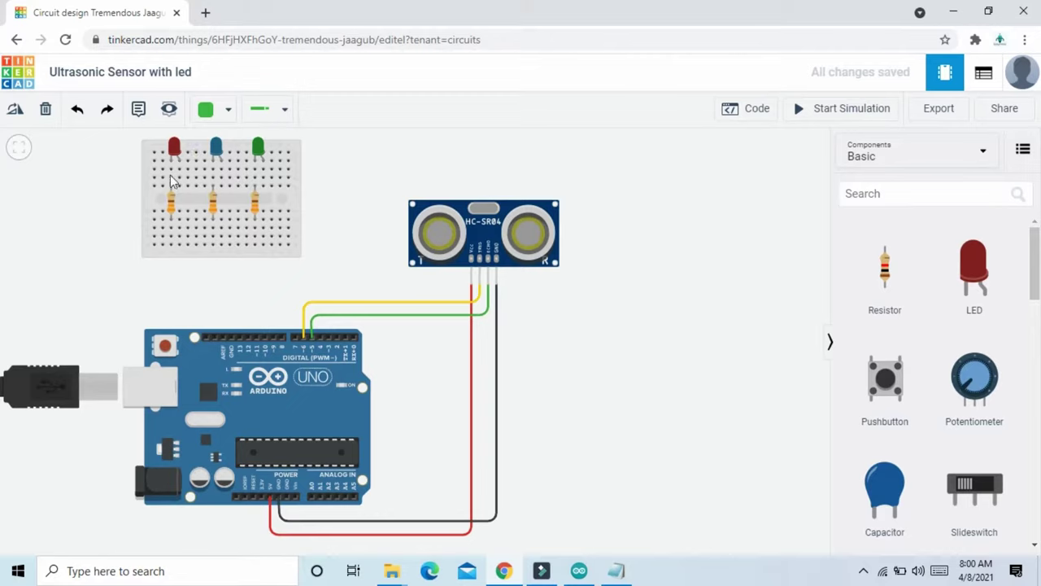
Wire the red LED's resistor column to the Arduino's digital-side GND pin with square bends and color the wire black
left_click(171, 246)
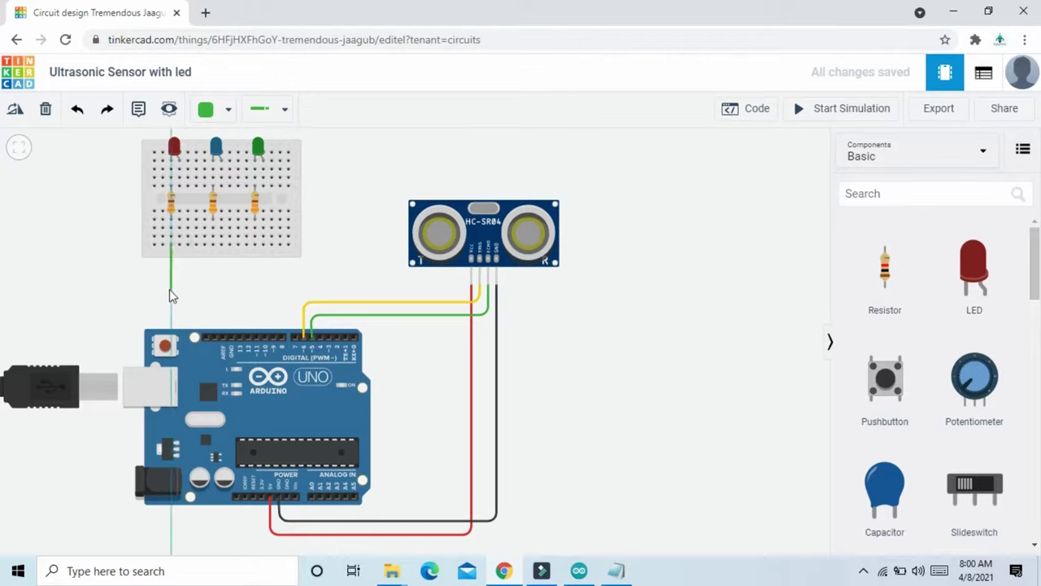
left_click(170, 289)
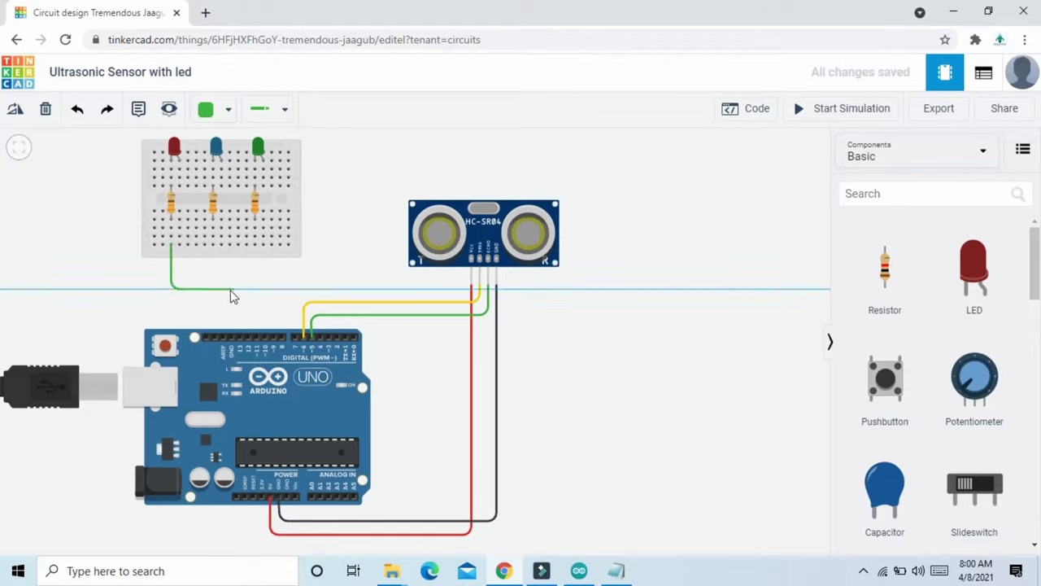
left_click(227, 290)
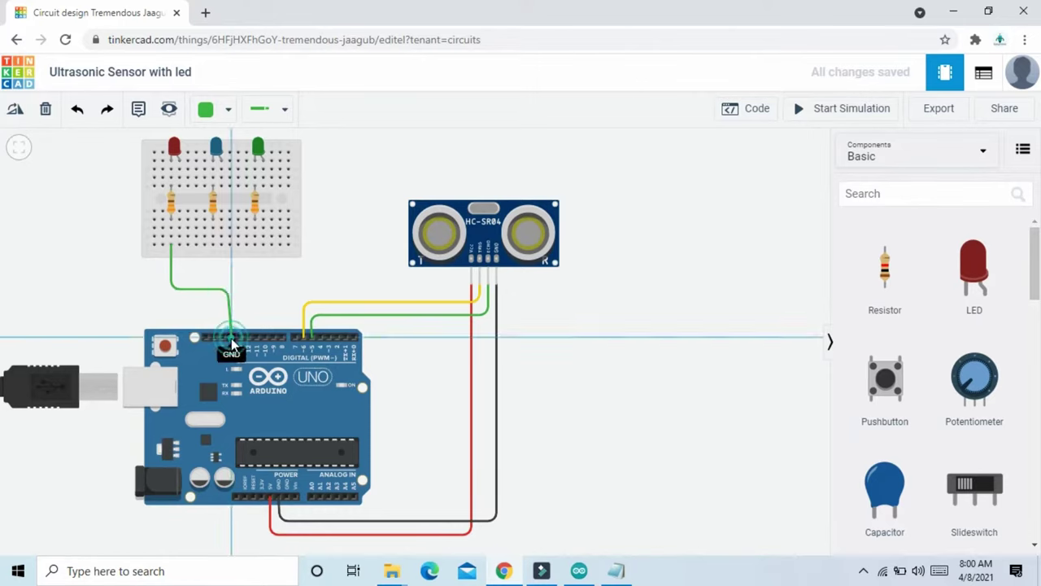
left_click(231, 336)
left_click_drag(227, 291, 231, 289)
left_click(688, 177)
left_click(684, 196)
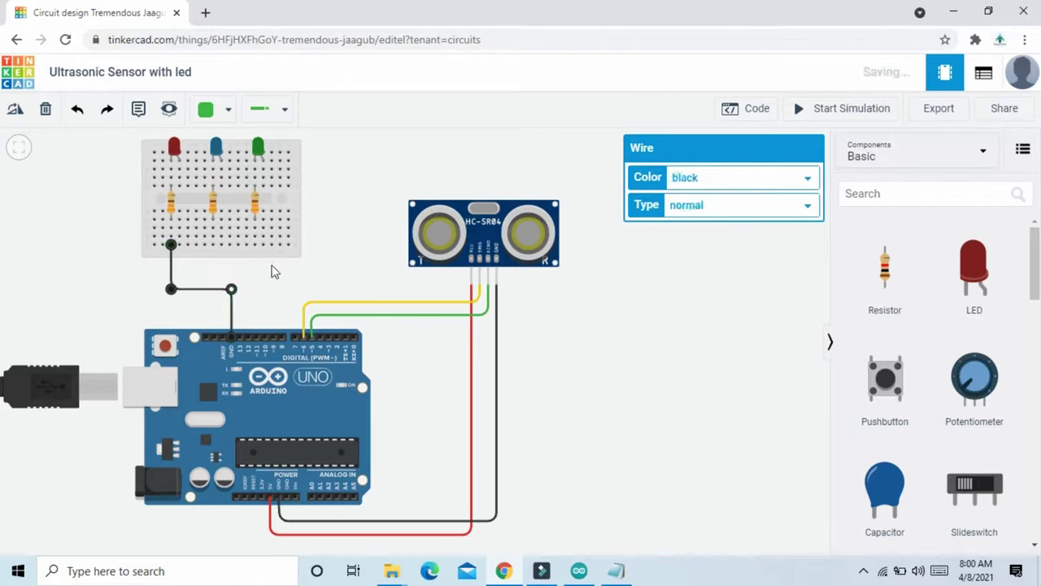
Wire the blue LED's resistor column to the Arduino's digital-side GND pin, following the existing black ground wire
left_click(213, 232)
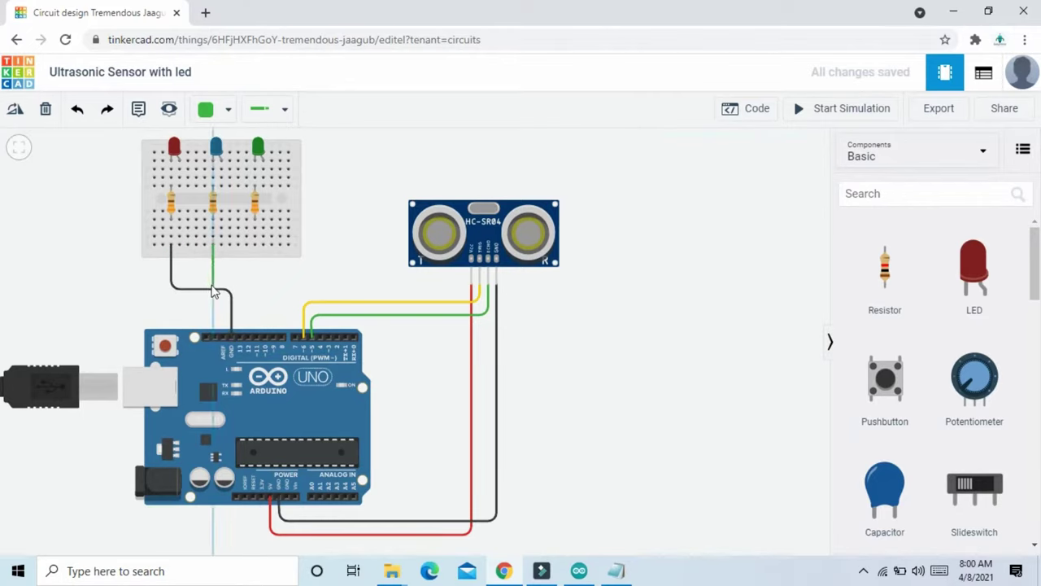
left_click(213, 291)
left_click(231, 290)
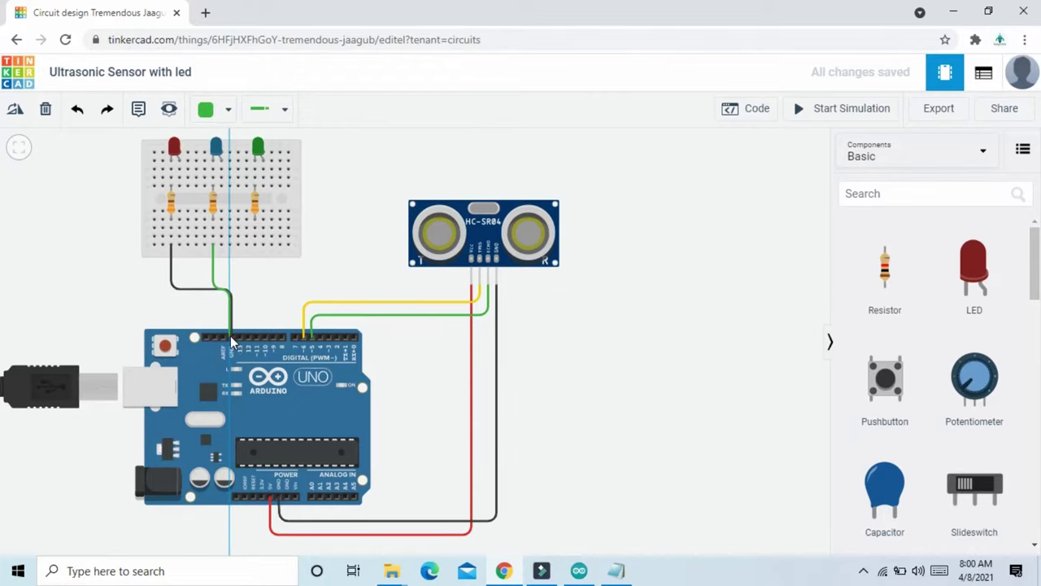
left_click(232, 340)
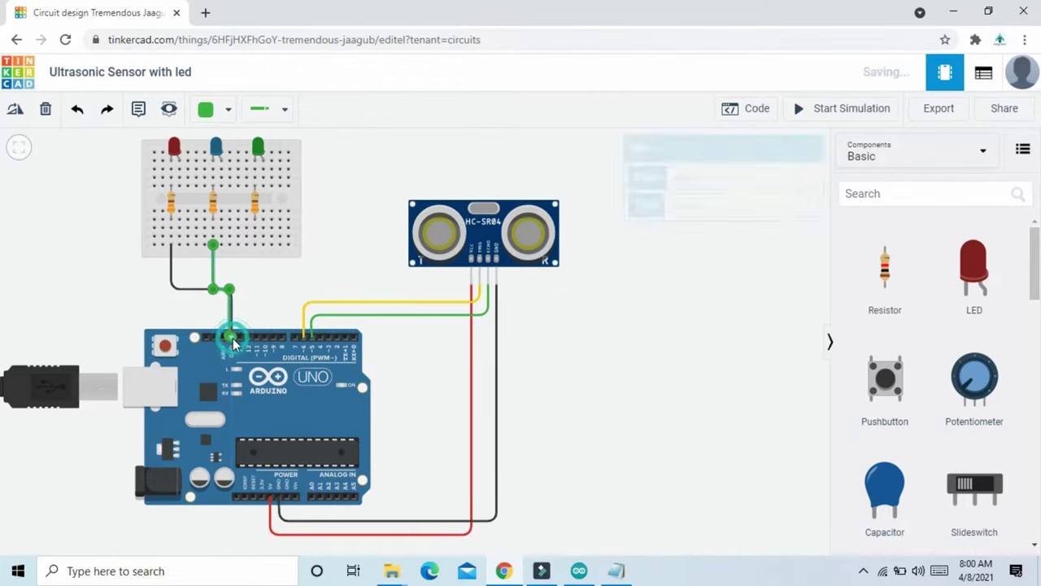
Wire the green LED's resistor column to the Arduino's digital-side GND pin and color the wire black
left_click(255, 244)
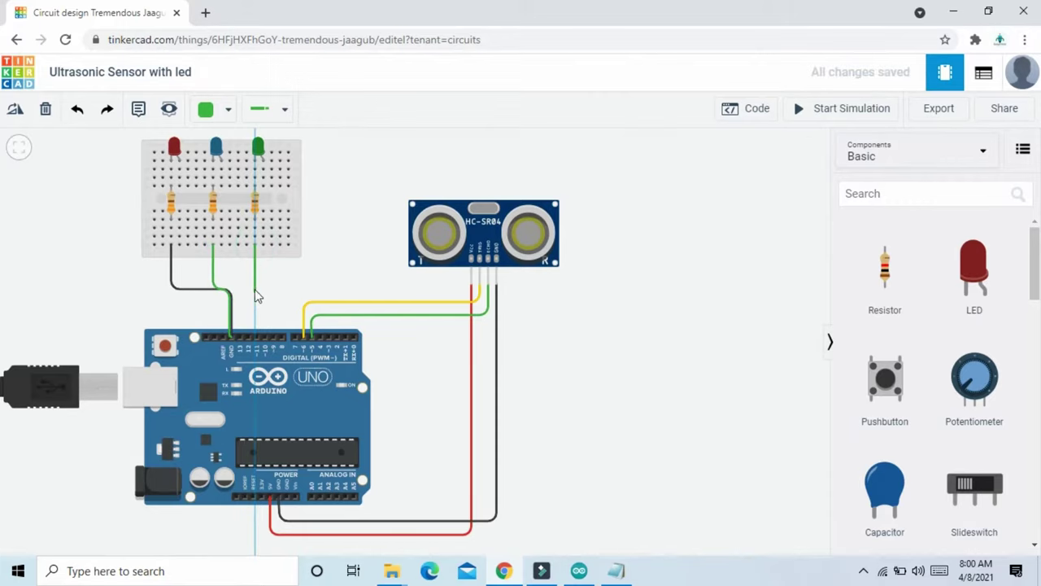
left_click(255, 289)
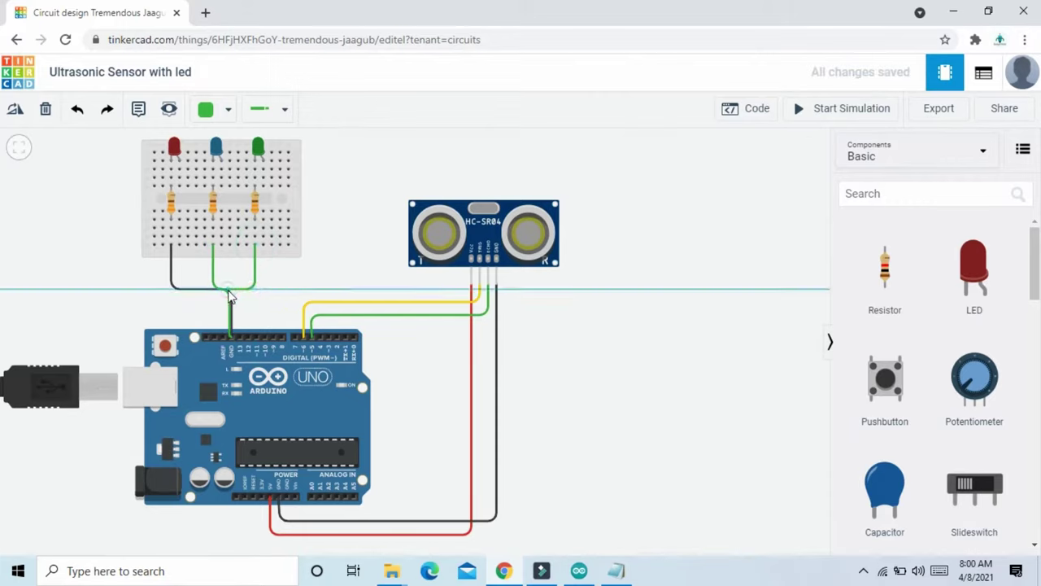
left_click(232, 340)
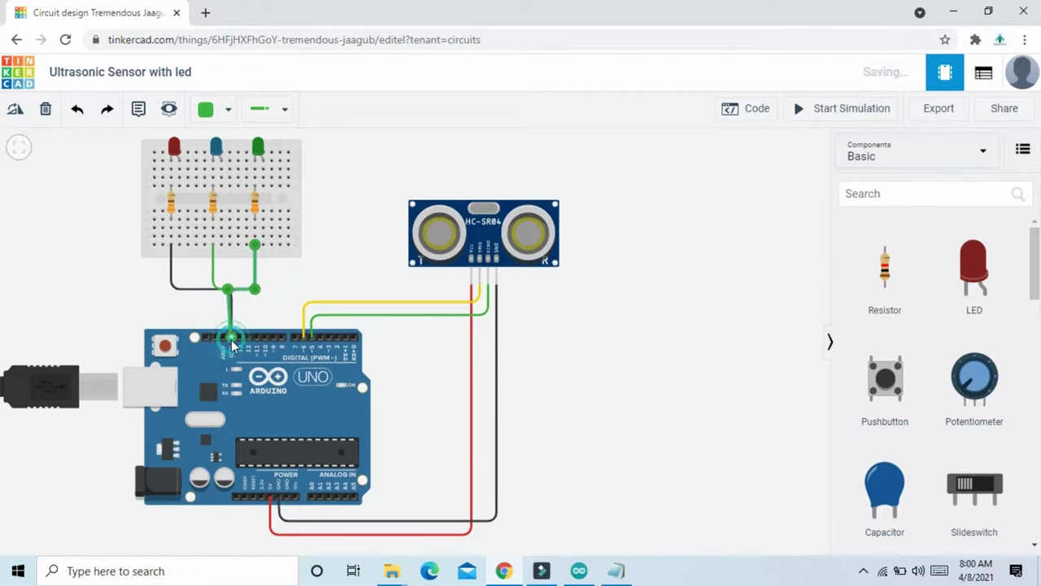
left_click(684, 179)
left_click(688, 196)
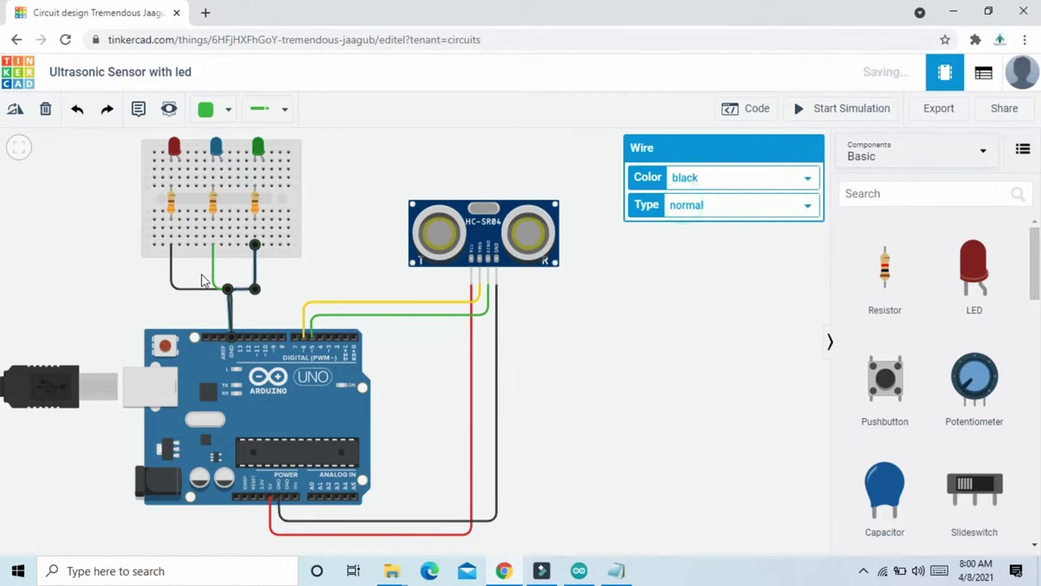
Color the ground wire from the blue LED's resistor black
left_click(214, 277)
left_click(723, 178)
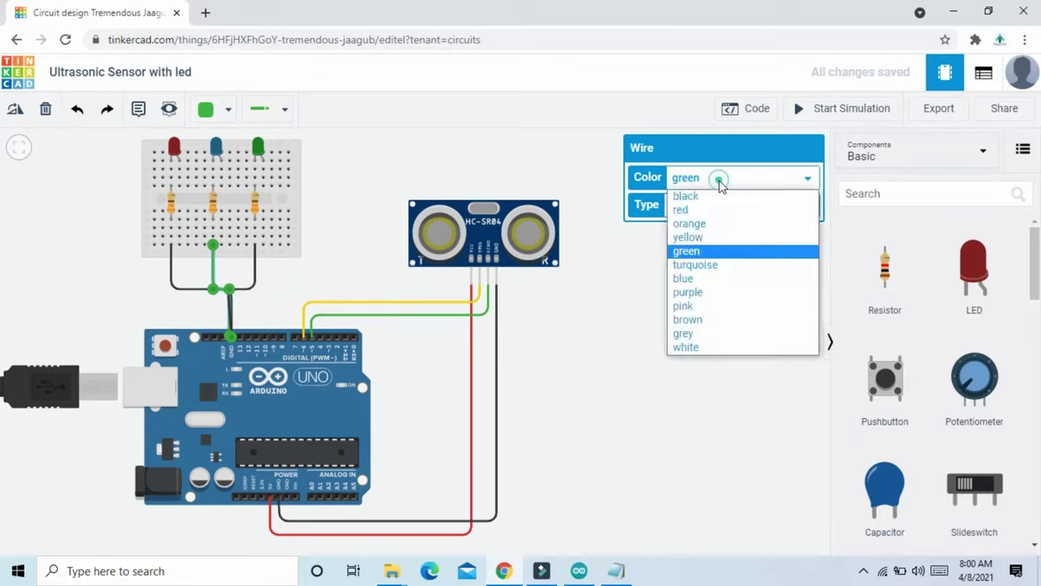
key("Escape")
key("ctrl+z")
left_click(350, 281)
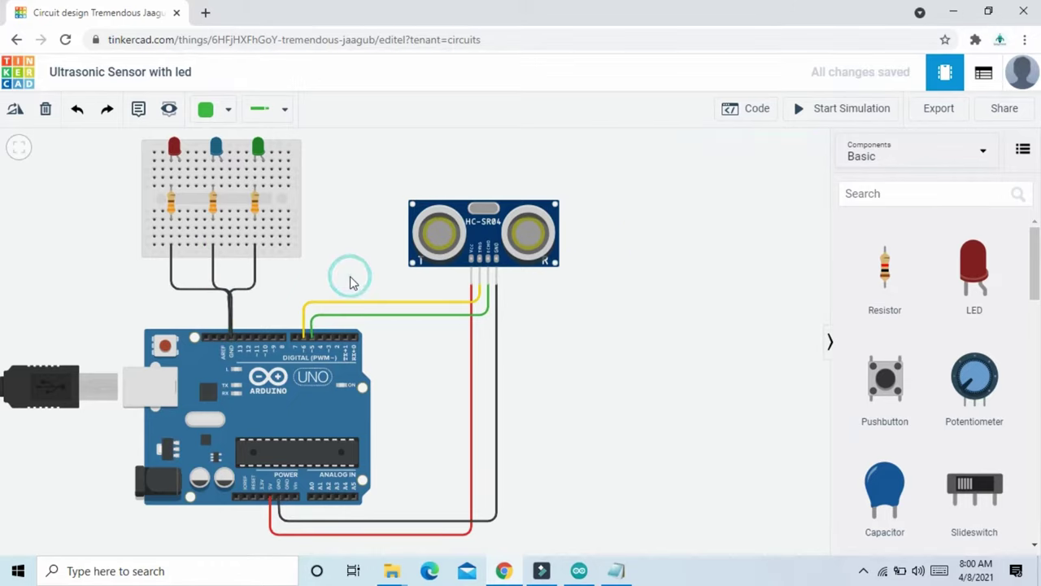
Wire the red LED's anode column to Arduino digital pin 10 with a green wire using square bends
left_click(180, 188)
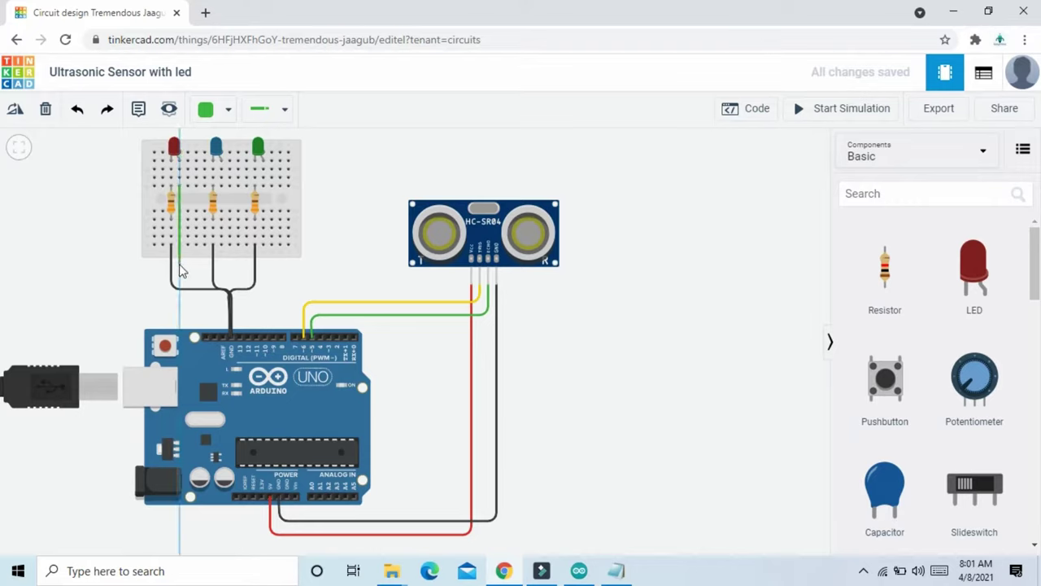
left_click(181, 269)
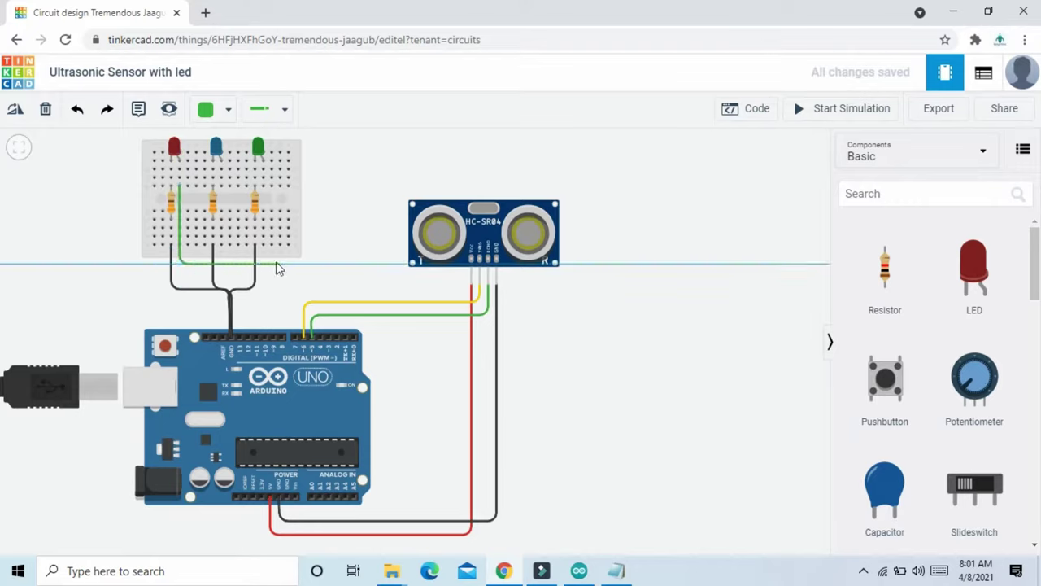
left_click(266, 264)
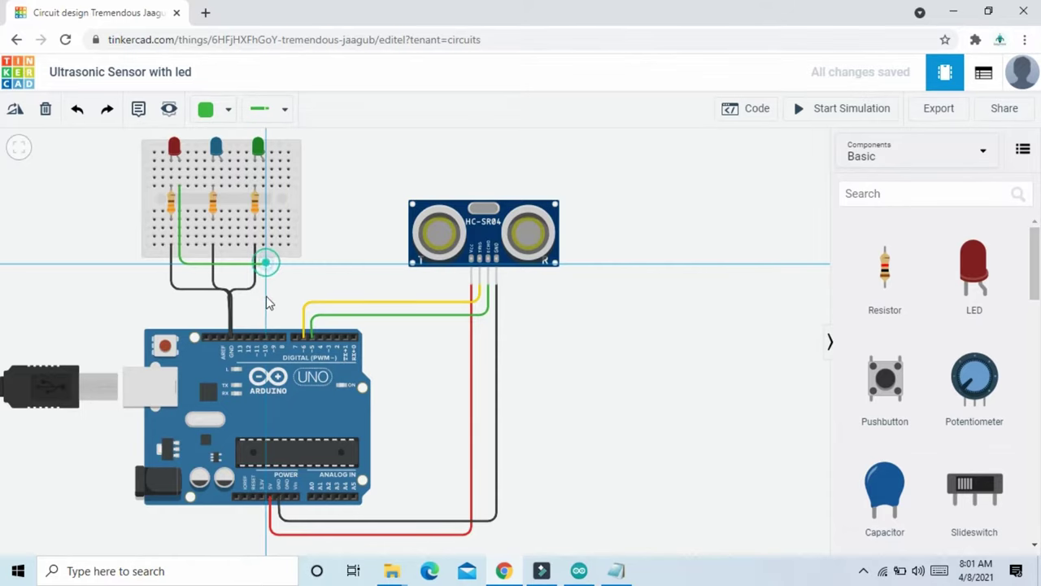
left_click(266, 338)
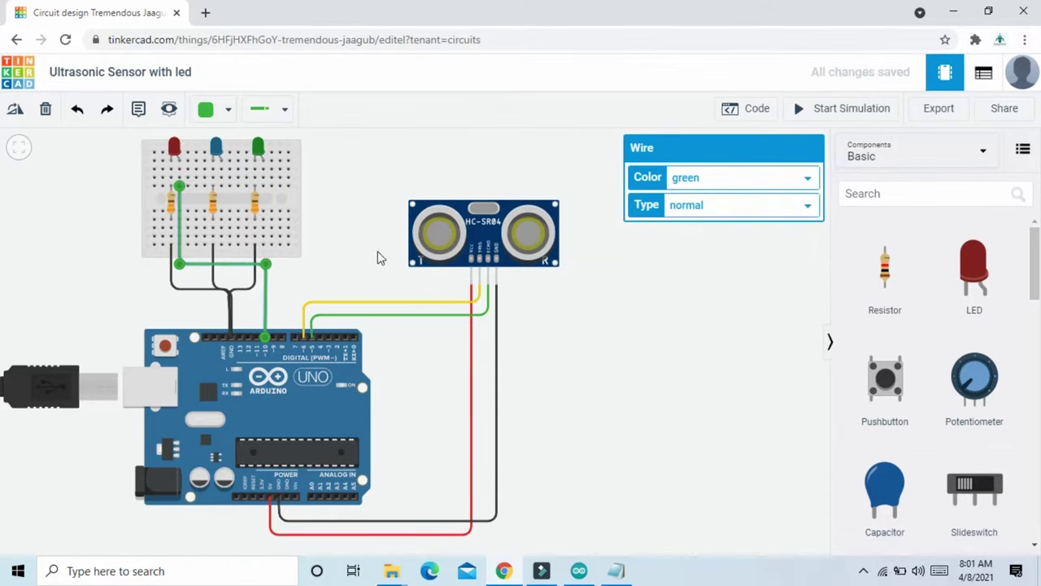
left_click_drag(377, 257, 372, 257)
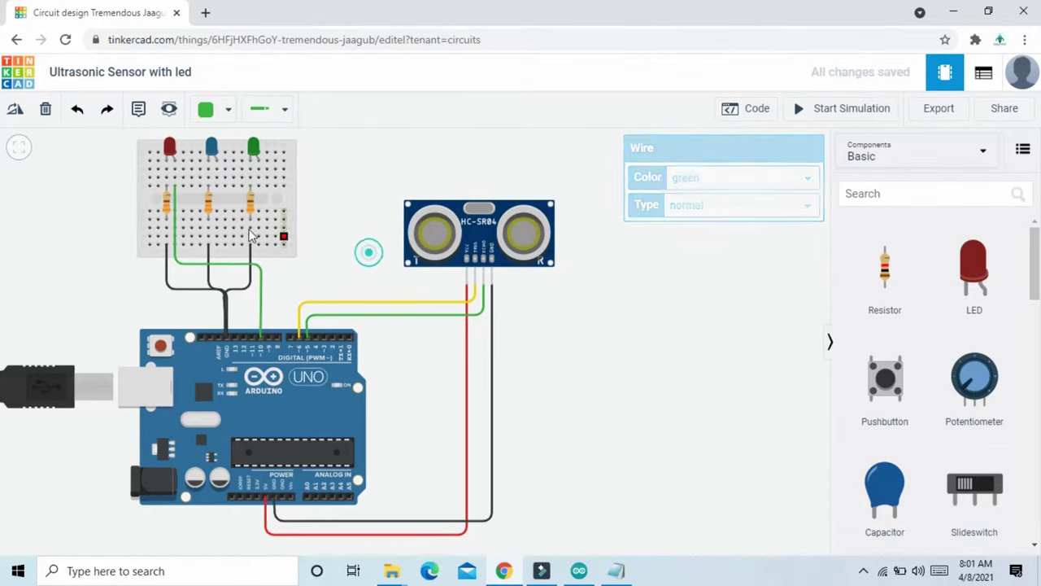
Wire the blue LED's anode column to Arduino digital pin 9 with square bends and color the wire blue
left_click(216, 188)
left_click_drag(223, 279, 271, 342)
left_click_drag(276, 281, 268, 278)
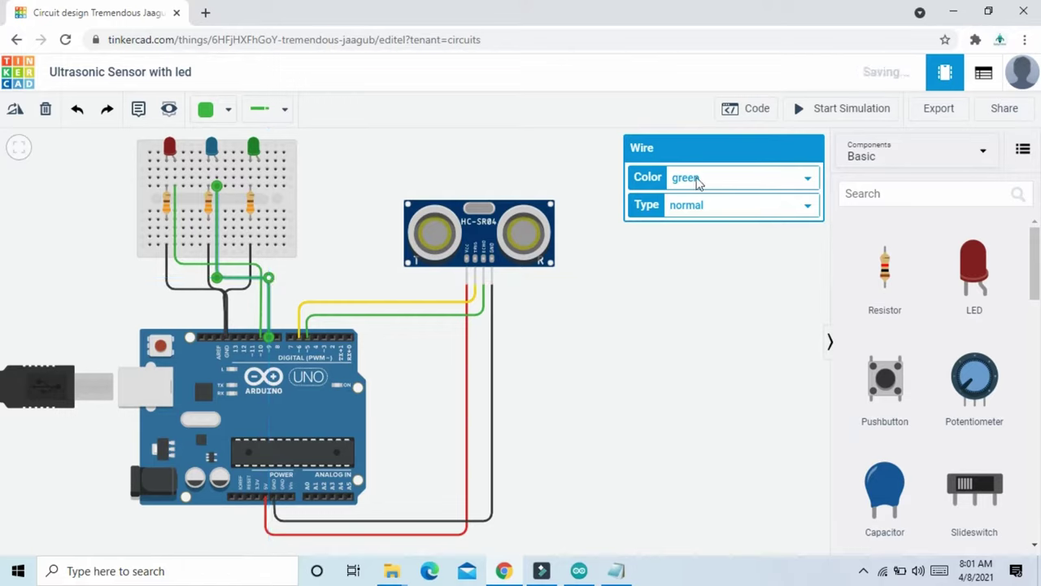
left_click(697, 178)
left_click(698, 285)
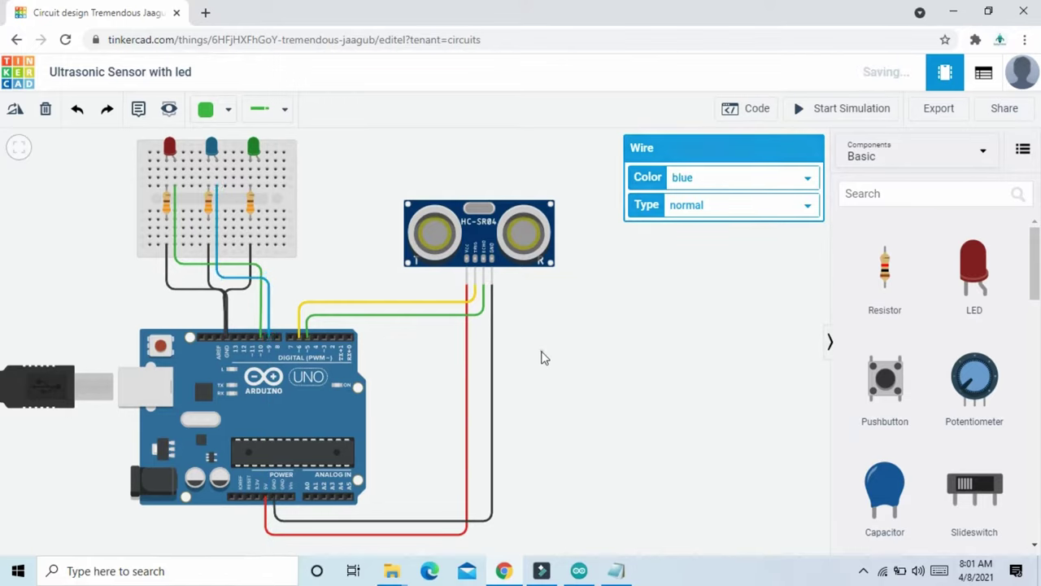
left_click(542, 355)
Wire the green LED's anode column to Arduino digital pin 8, align its bend above the pin, and color the wire brown
left_click(258, 189)
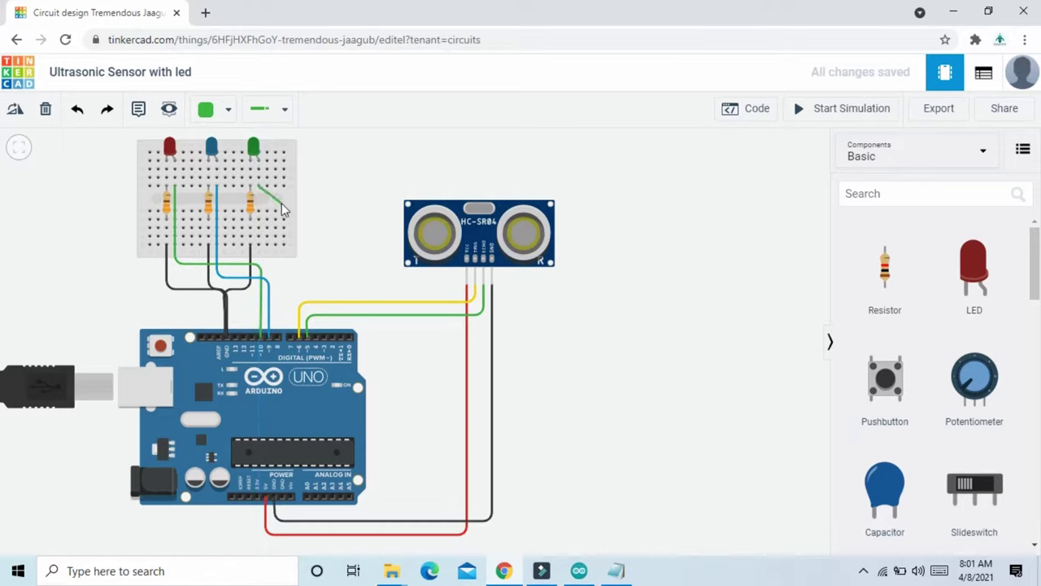
left_click(291, 189)
left_click(278, 346)
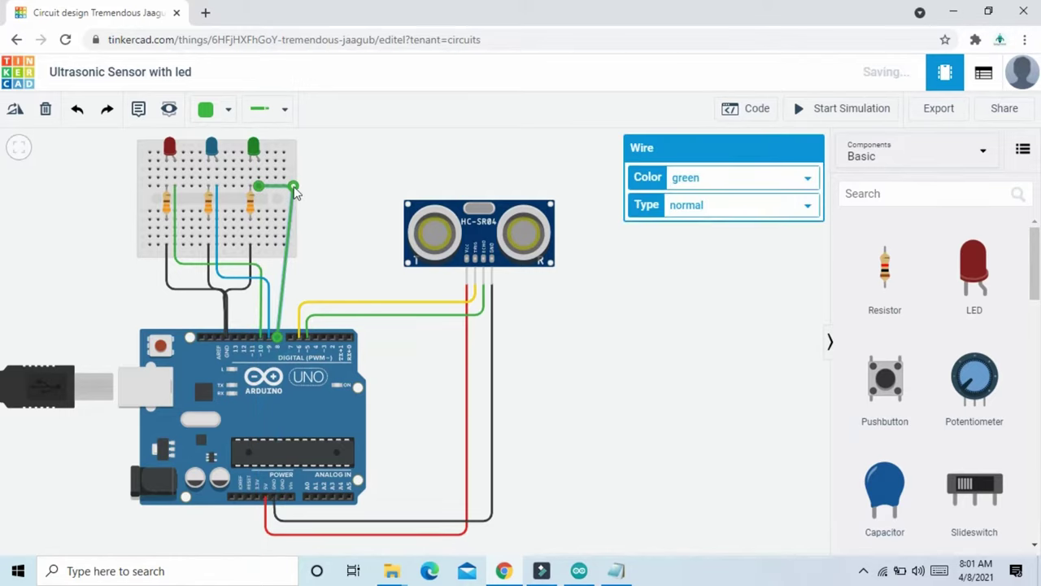
left_click_drag(293, 189, 277, 186)
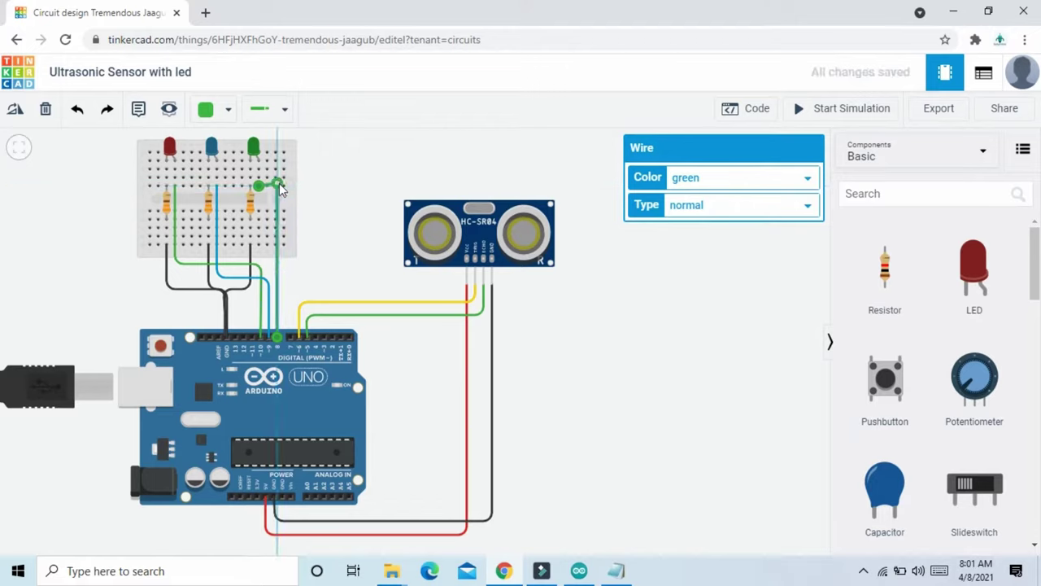
left_click(685, 180)
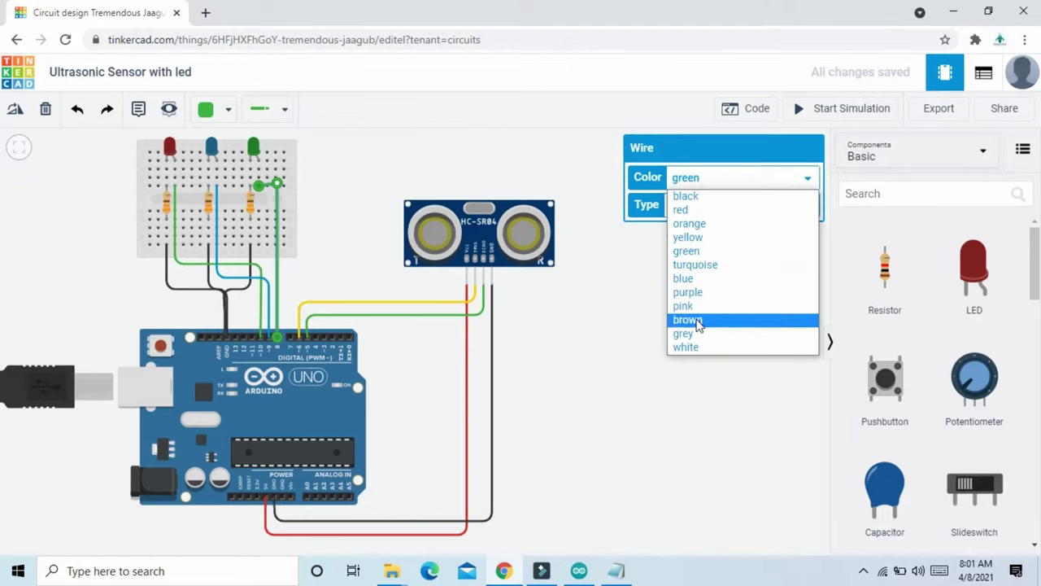
left_click(697, 320)
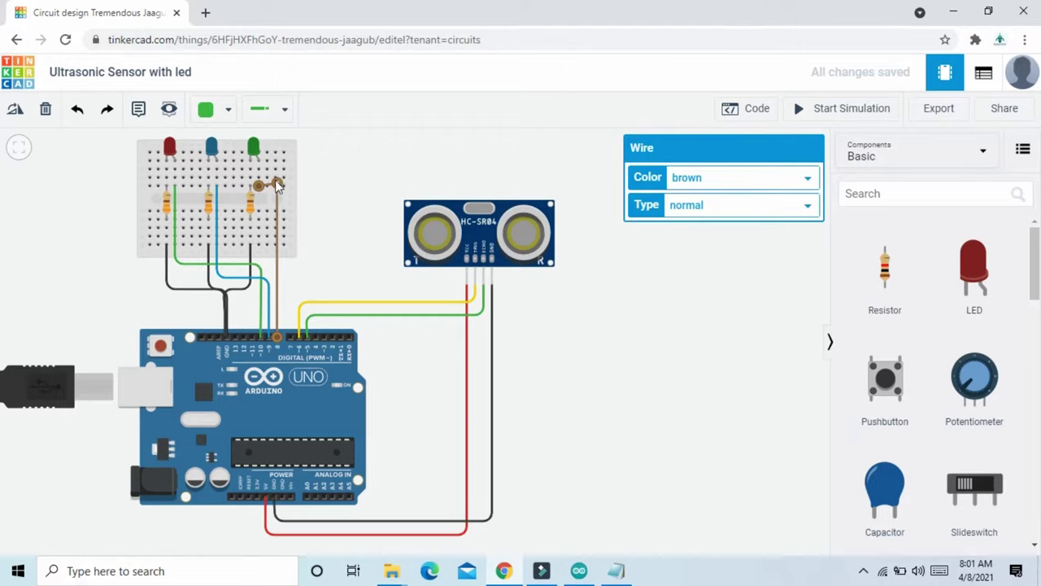
left_click(345, 225)
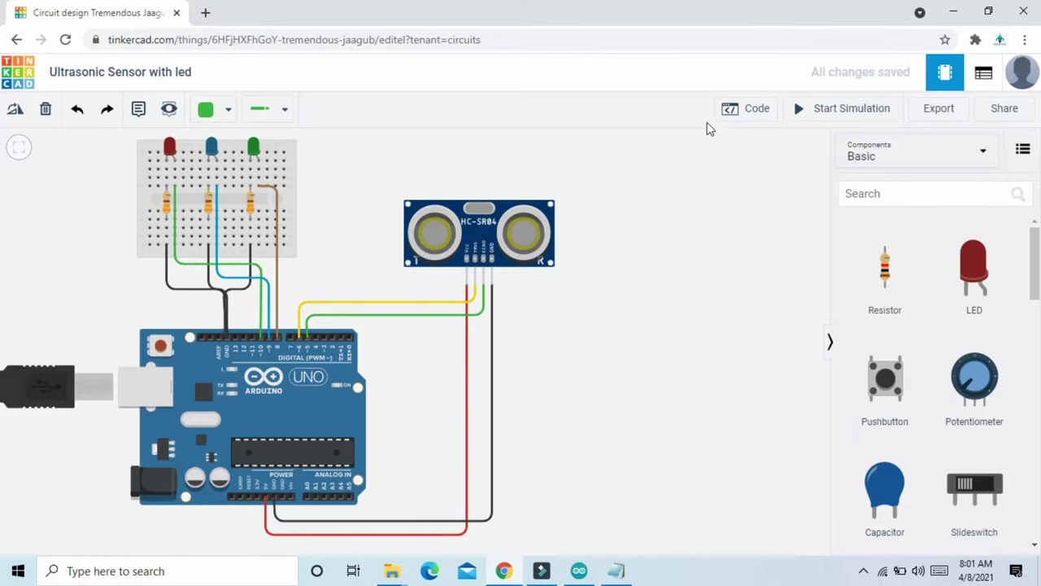
Open the code editor in Blocks mode and remove all the default built-in LED blink blocks
left_click(756, 113)
left_click(710, 151)
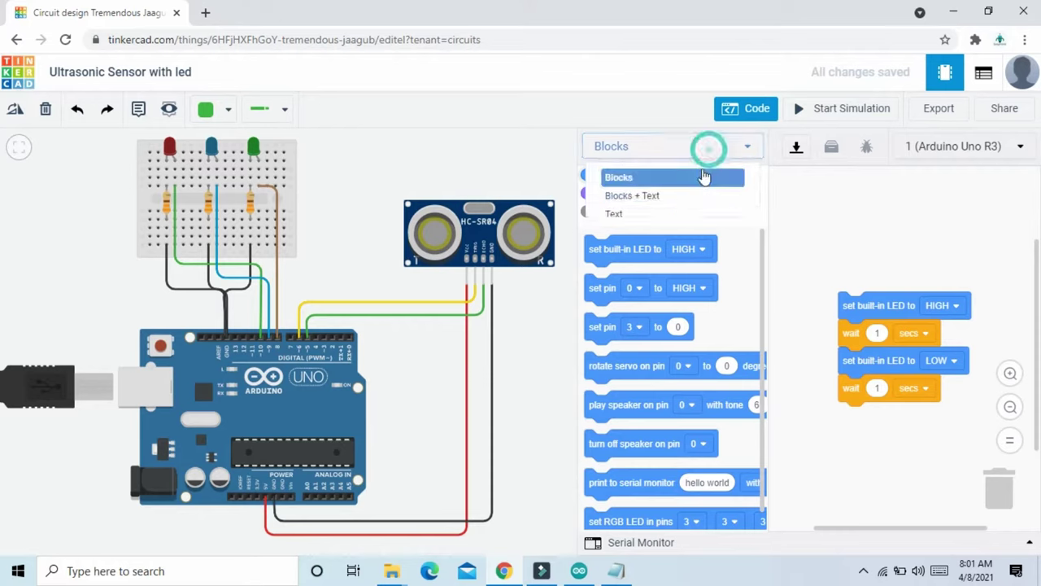
left_click(705, 174)
left_click(710, 174)
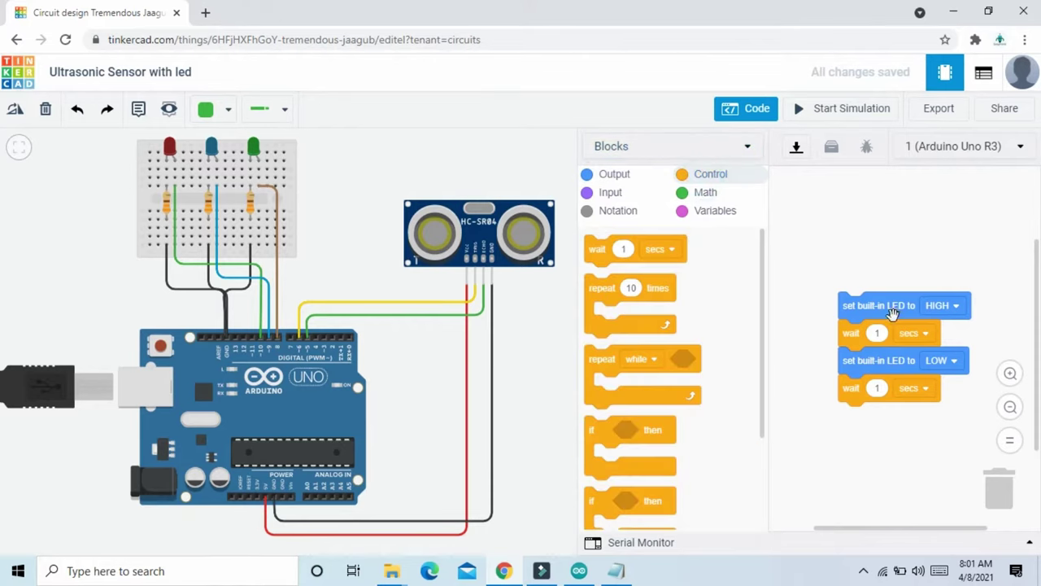
left_click_drag(892, 313, 648, 358)
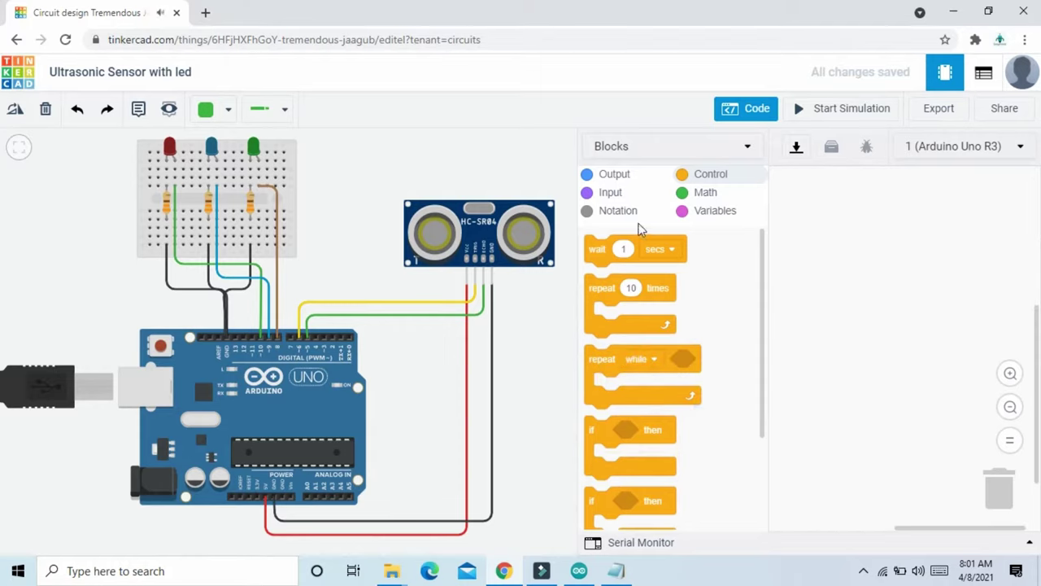
Create a variable named val and place a block that sets val in the empty program
left_click(706, 218)
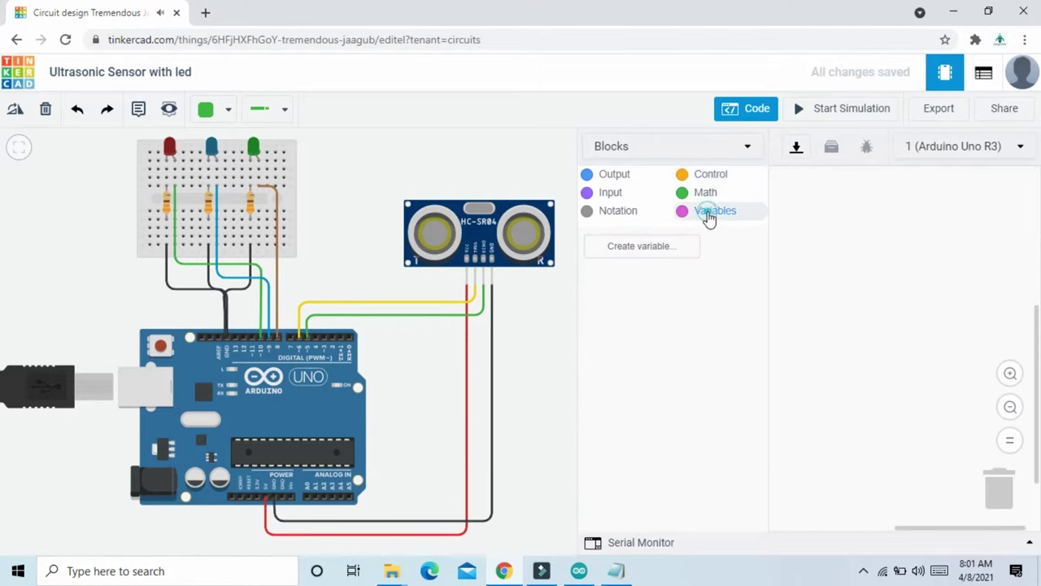
left_click(644, 246)
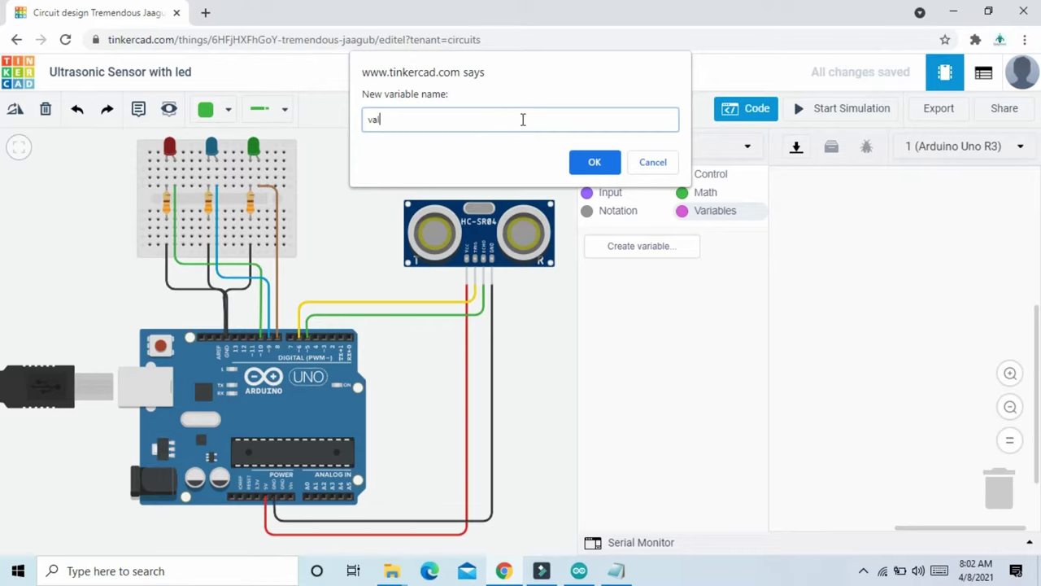
left_click(603, 170)
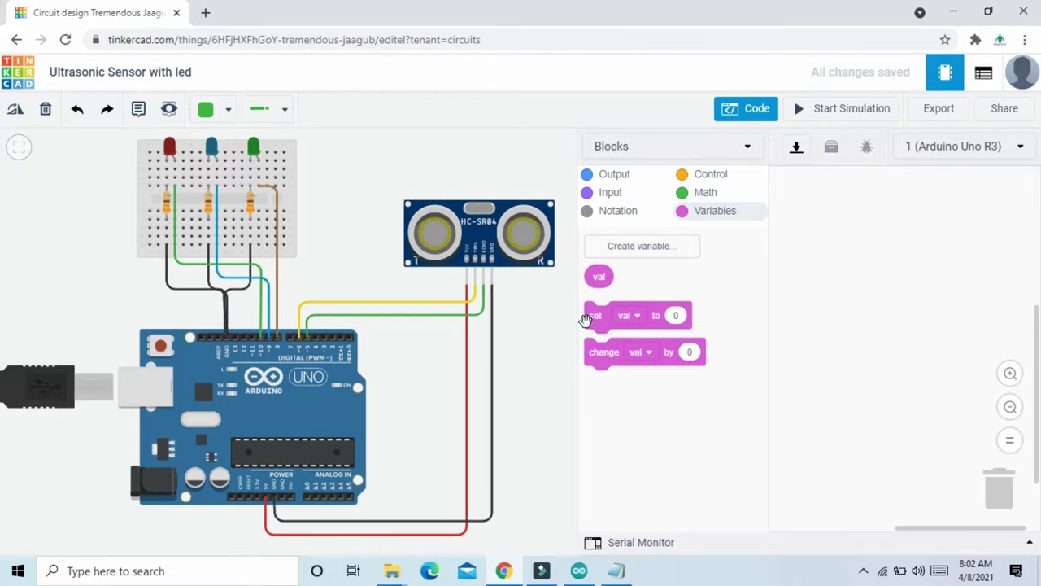
left_click_drag(595, 320, 795, 220)
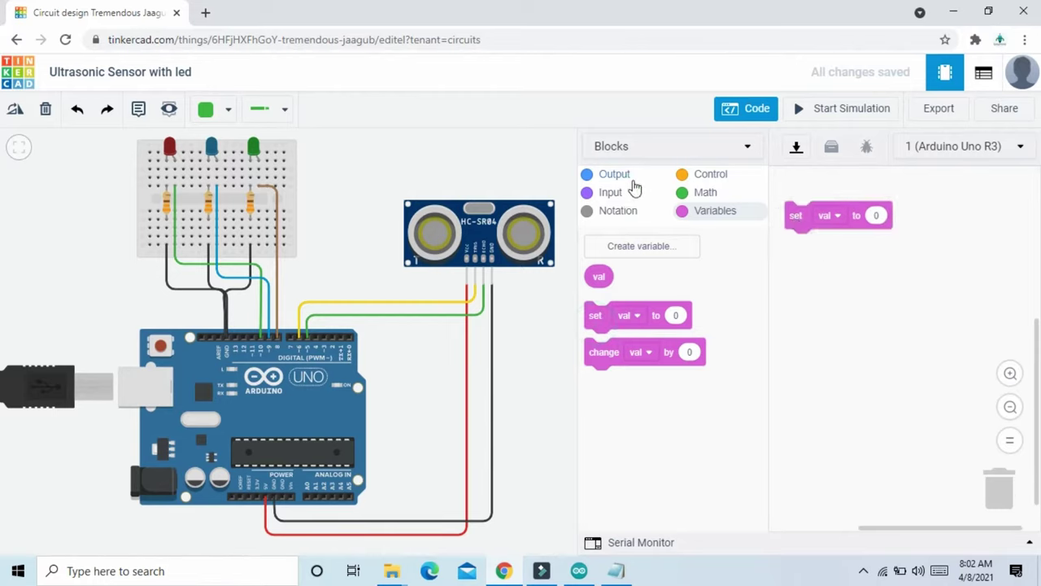
Insert the ultrasonic distance sensor reading as the value of the set val block
left_click(606, 195)
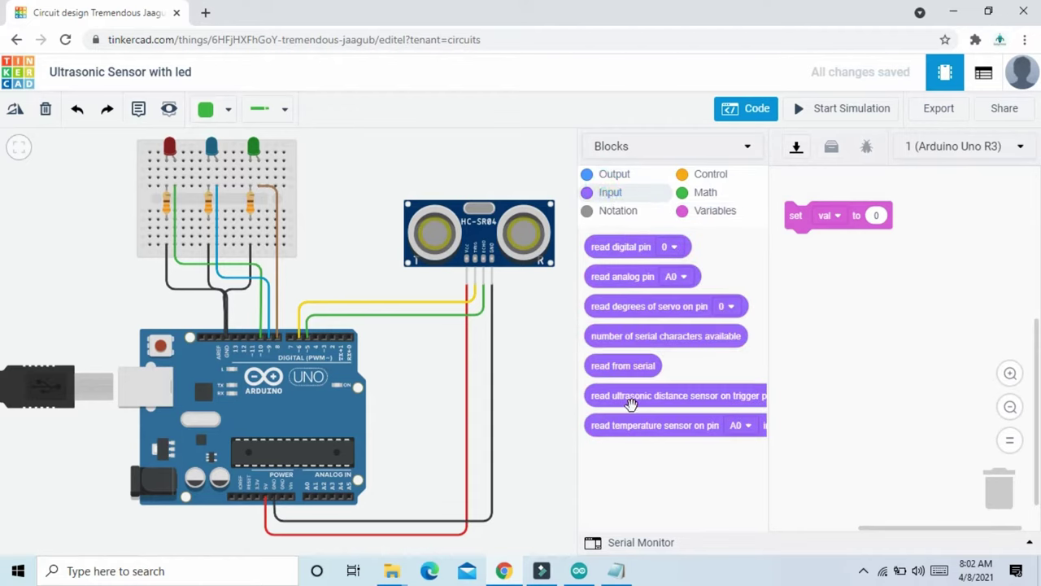
left_click_drag(631, 405, 911, 229)
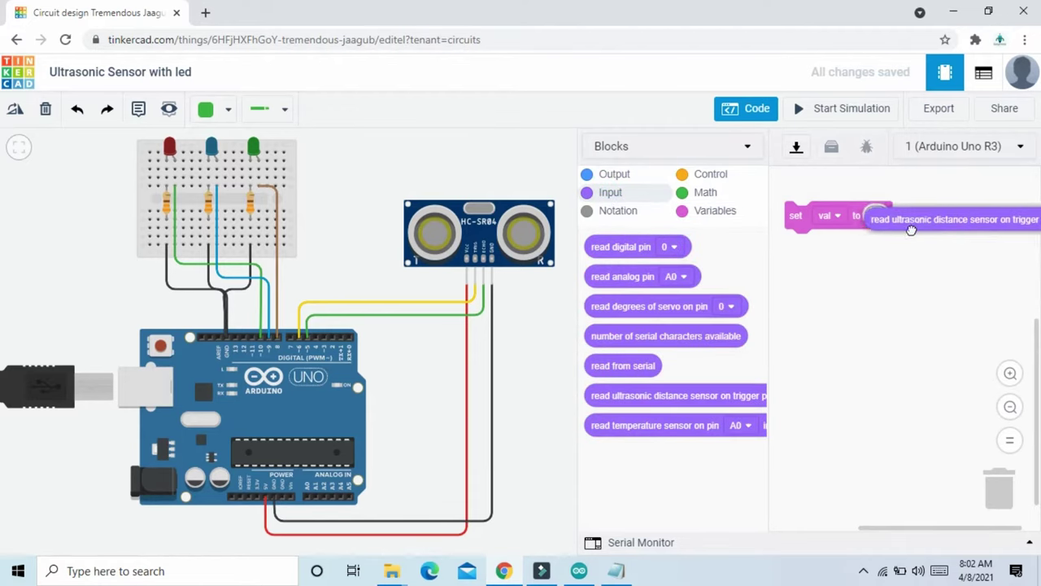
left_click_drag(1007, 276, 865, 214)
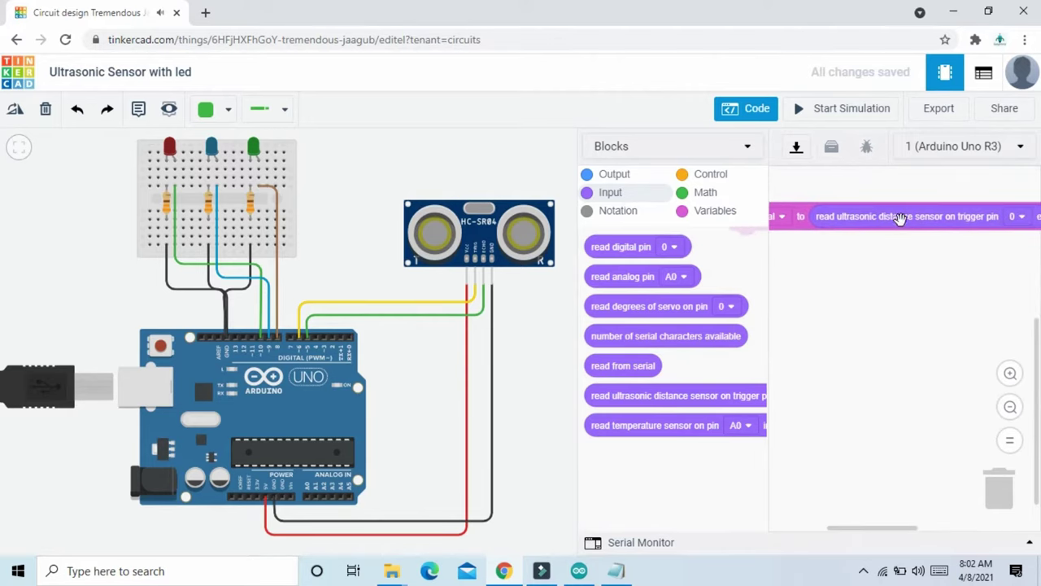
left_click_drag(1017, 268, 964, 271)
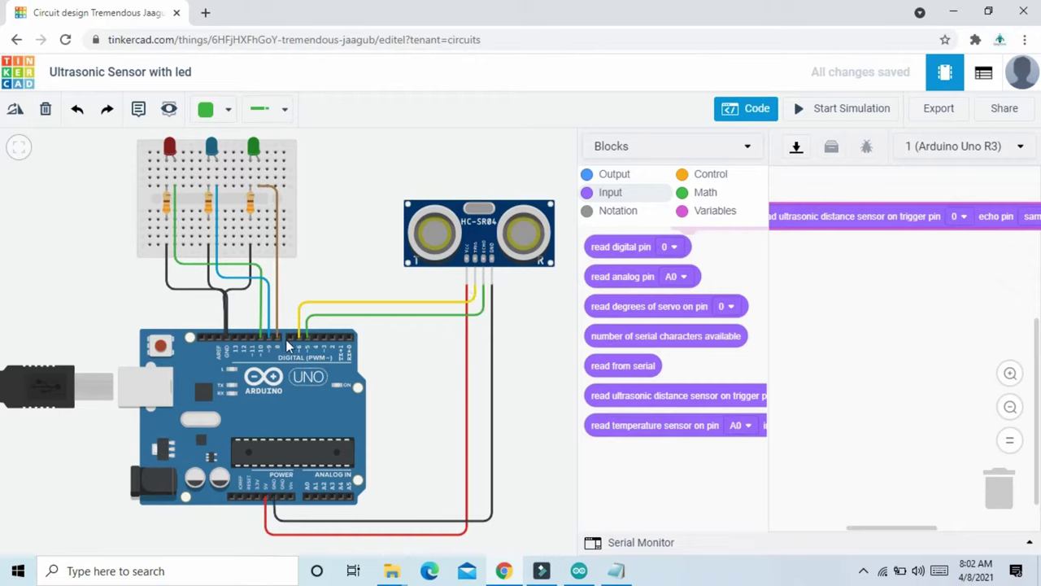
Set the ultrasonic reading's trigger pin to 6 and its echo pin to 5
left_click(962, 215)
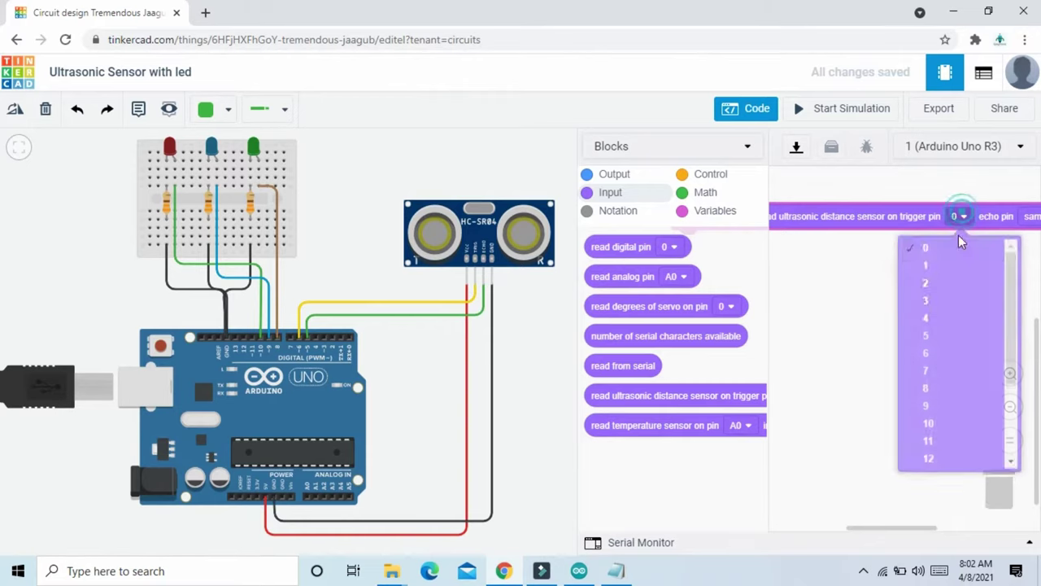
left_click(936, 358)
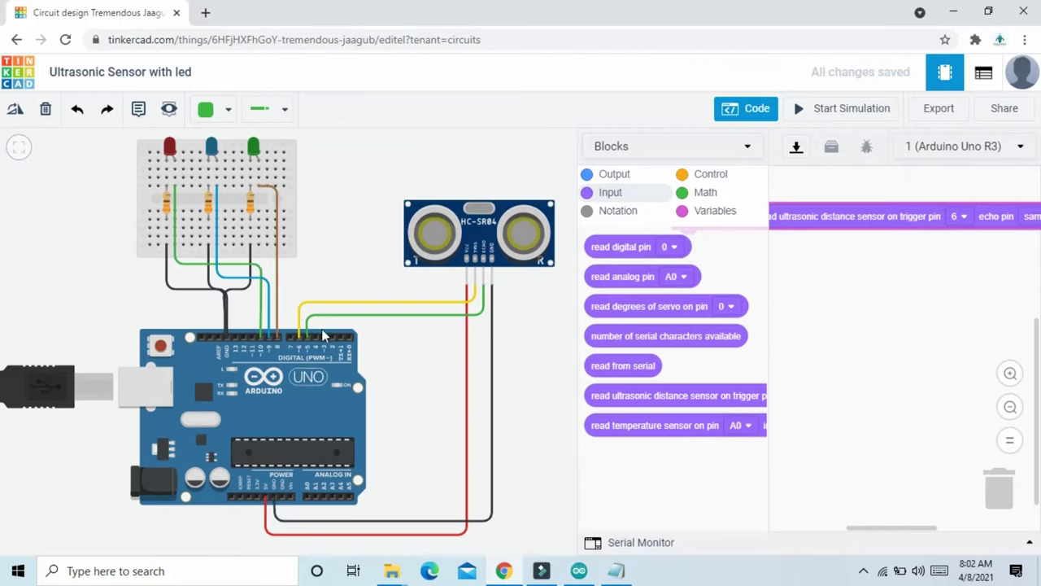
left_click_drag(1015, 293, 924, 294)
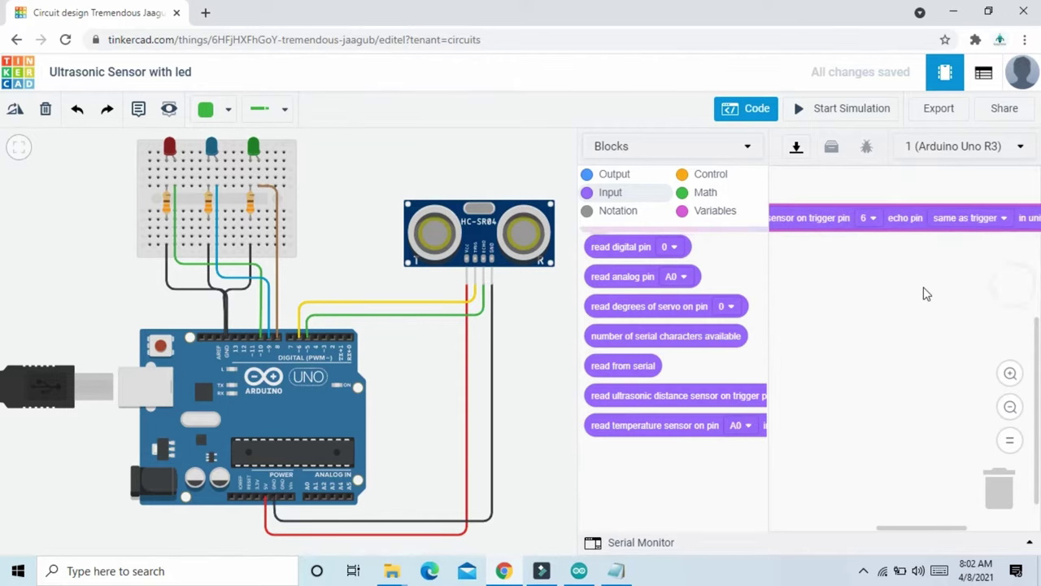
left_click(974, 228)
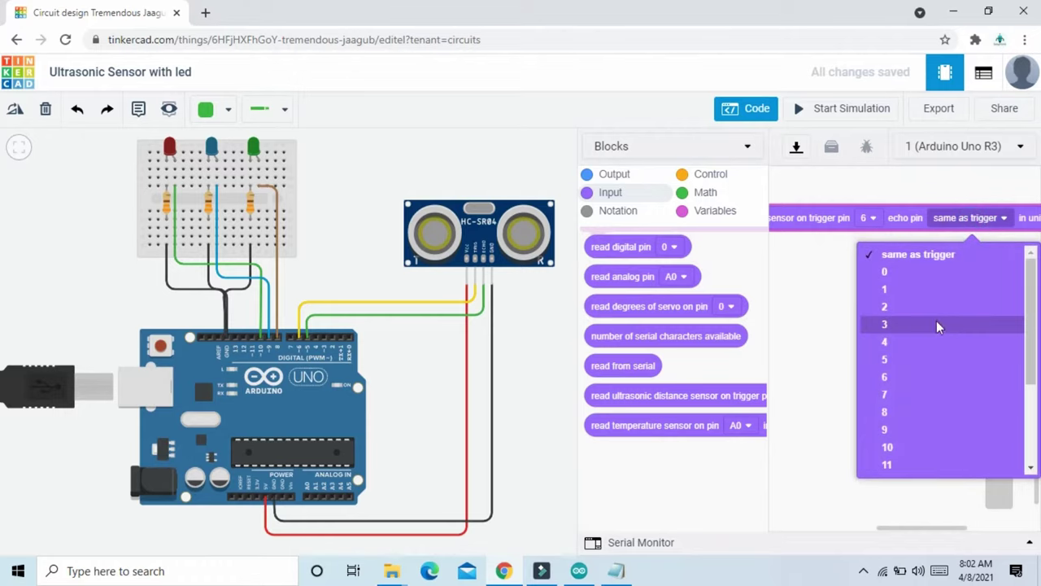
left_click(920, 360)
left_click_drag(809, 306, 996, 307)
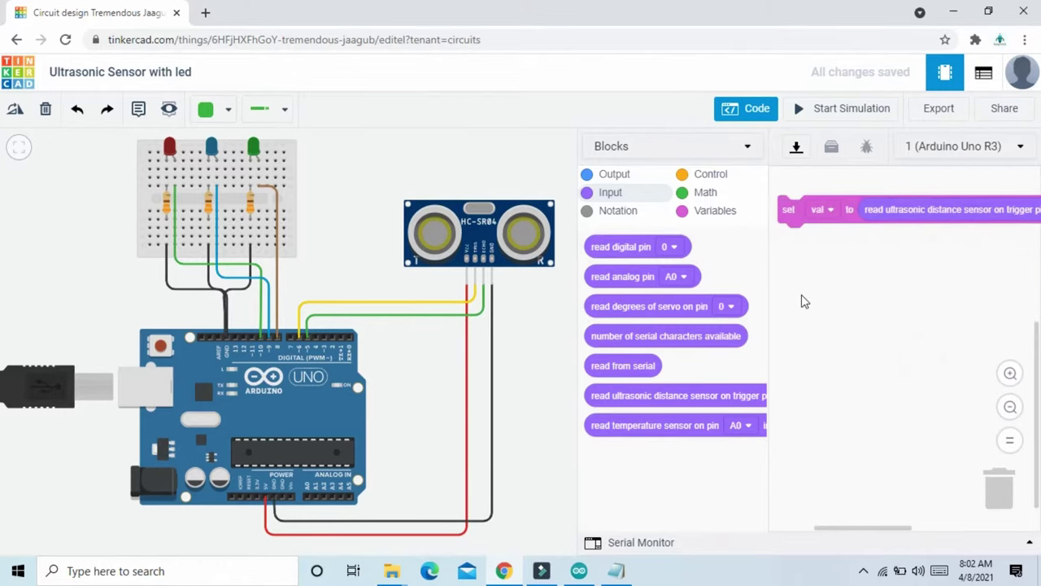
Add a print to serial monitor block below the set val block and make it print the val variable
left_click(633, 179)
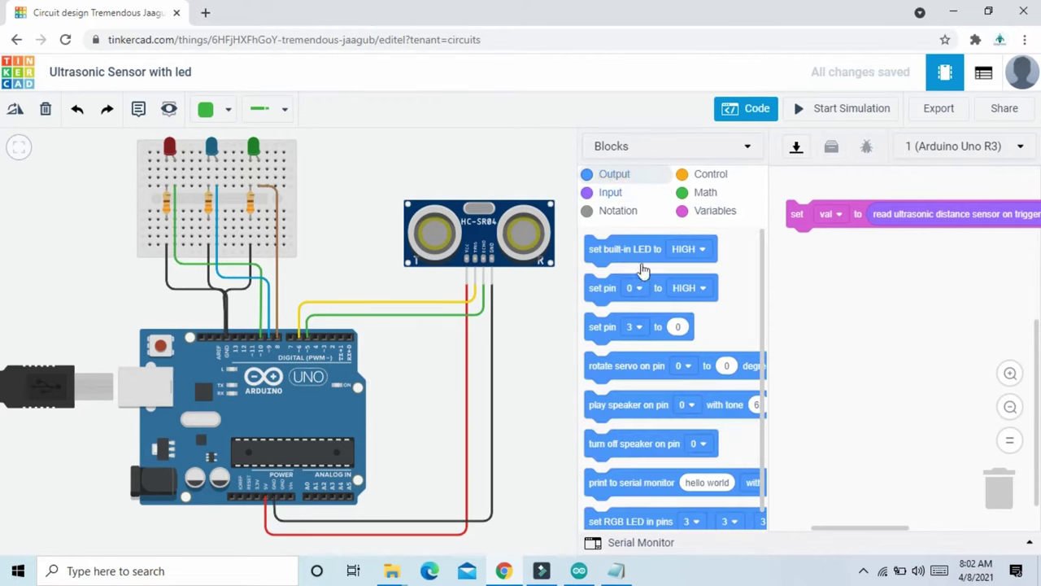
left_click_drag(615, 486, 816, 249)
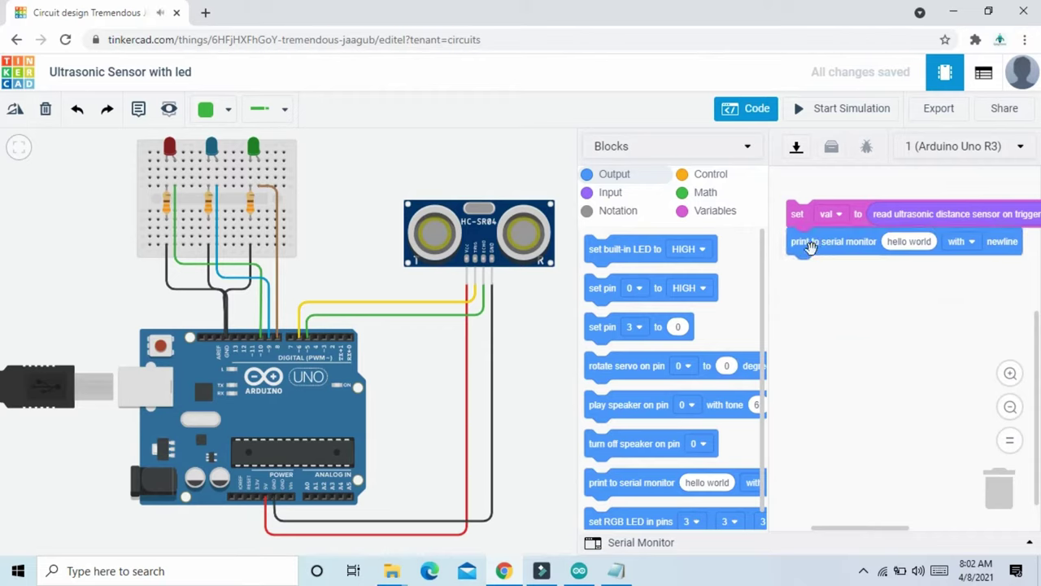
left_click(727, 212)
left_click_drag(605, 266, 909, 242)
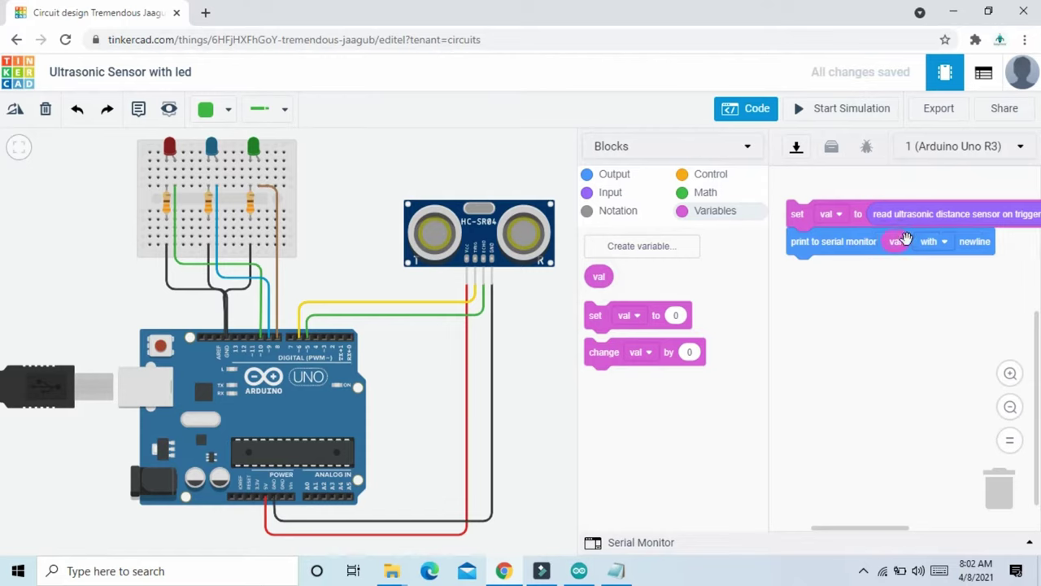
Start the simulation and open the serial monitor to examine the ultrasonic sensor's distance readings
left_click(860, 113)
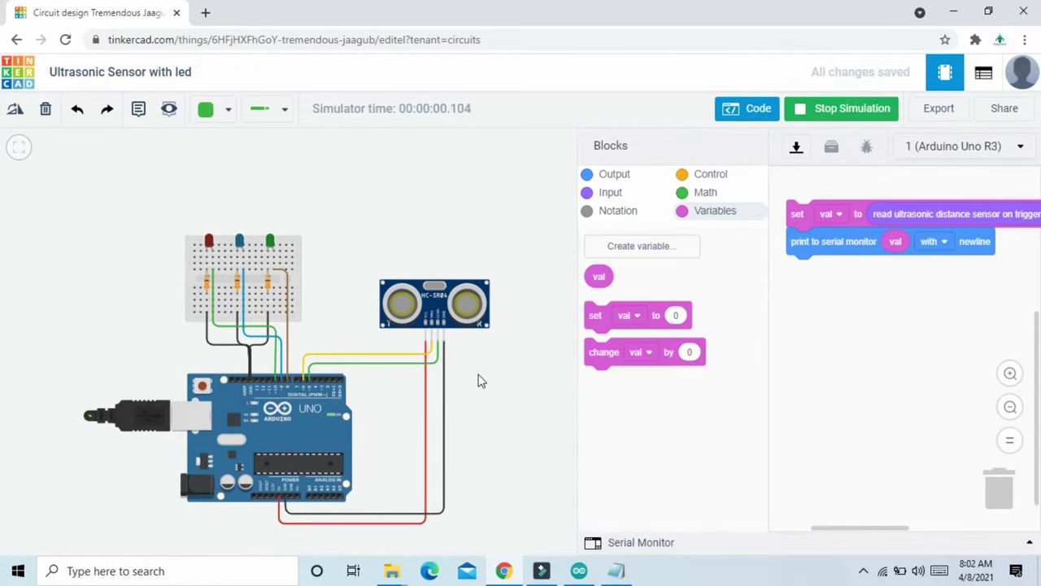
left_click(1029, 542)
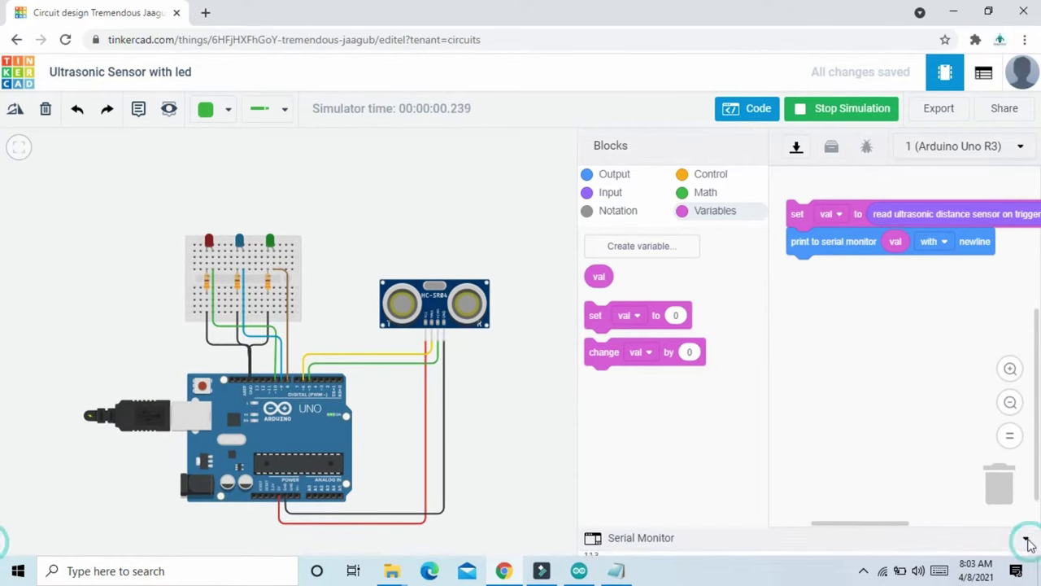
left_click(437, 301)
left_click(519, 271)
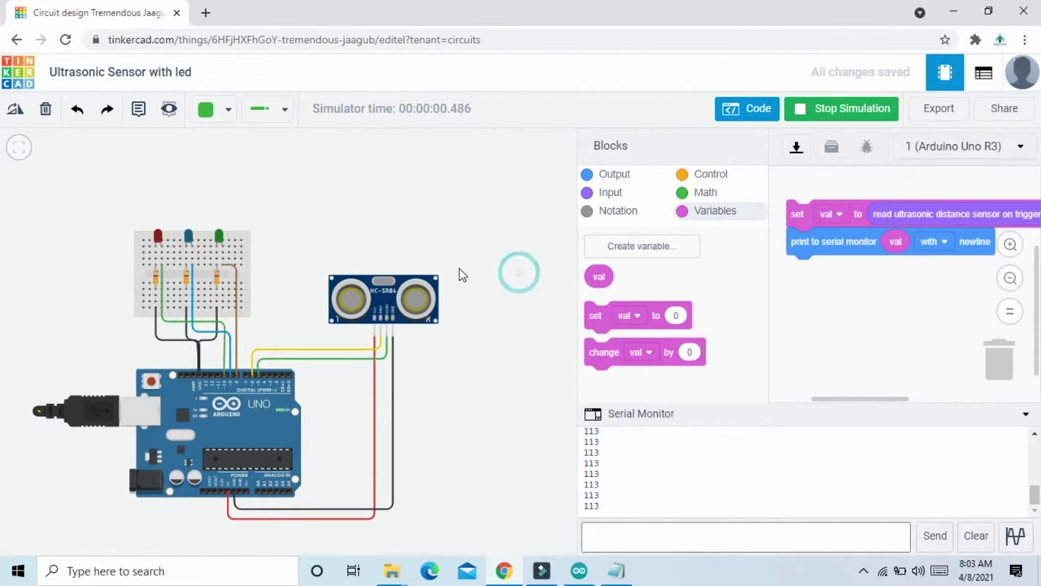
Move the ultrasonic sensor's target to about 83 cm to check the serial readings, stop the simulation and close the serial monitor
left_click(368, 303)
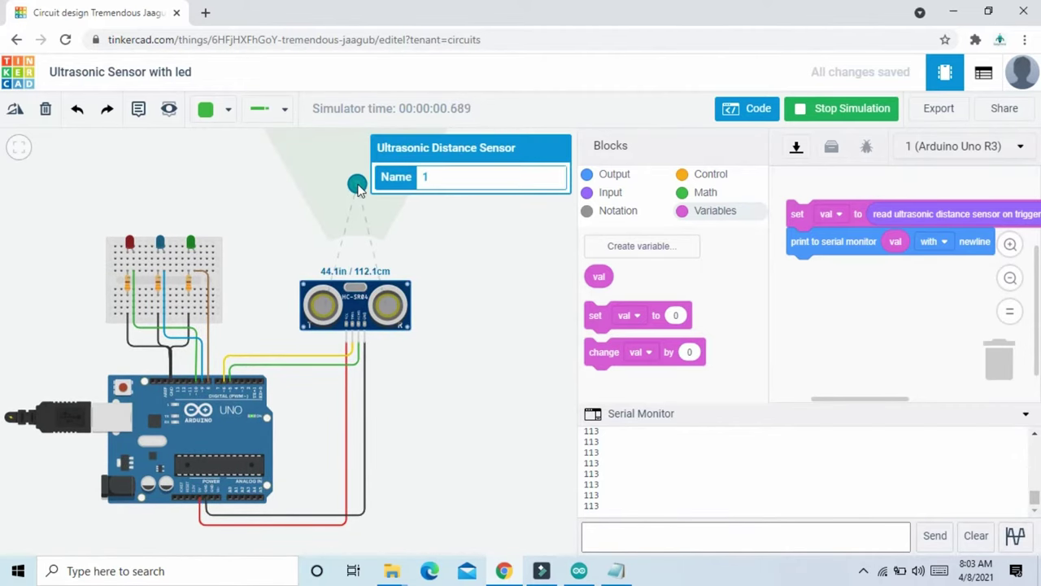
mouse_move(358, 186)
left_mouse_down()
mouse_move(359, 224)
mouse_move(352, 143)
mouse_move(360, 200)
left_mouse_up()
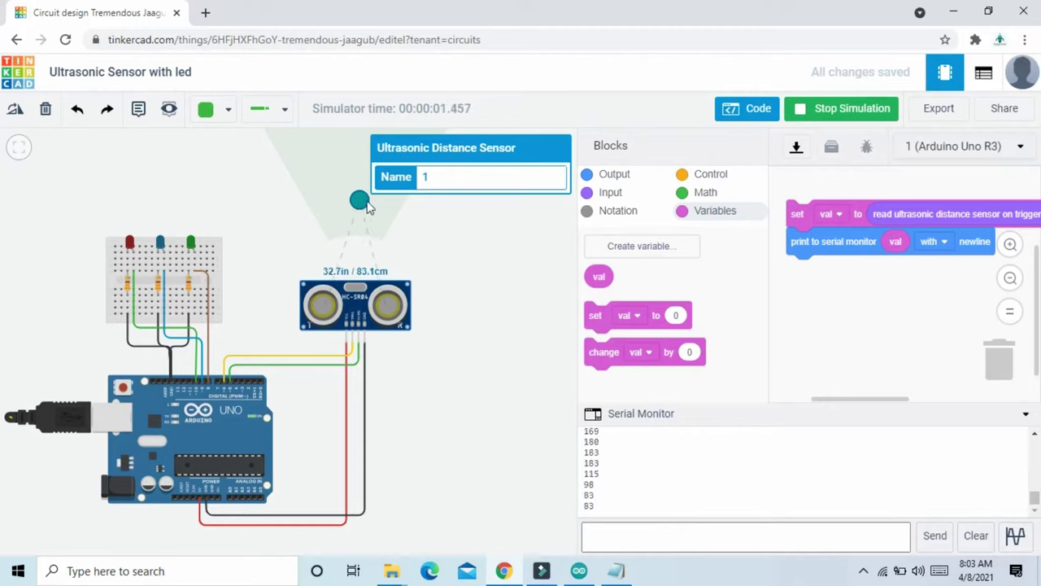
left_click(864, 110)
scroll(440, 354, "up", 2)
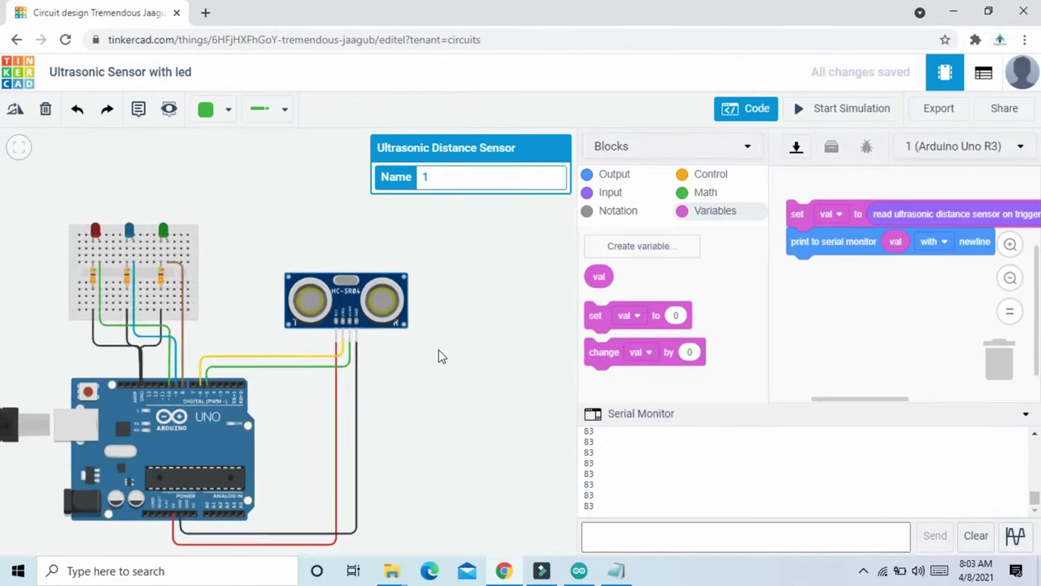
left_click_drag(476, 372, 523, 344)
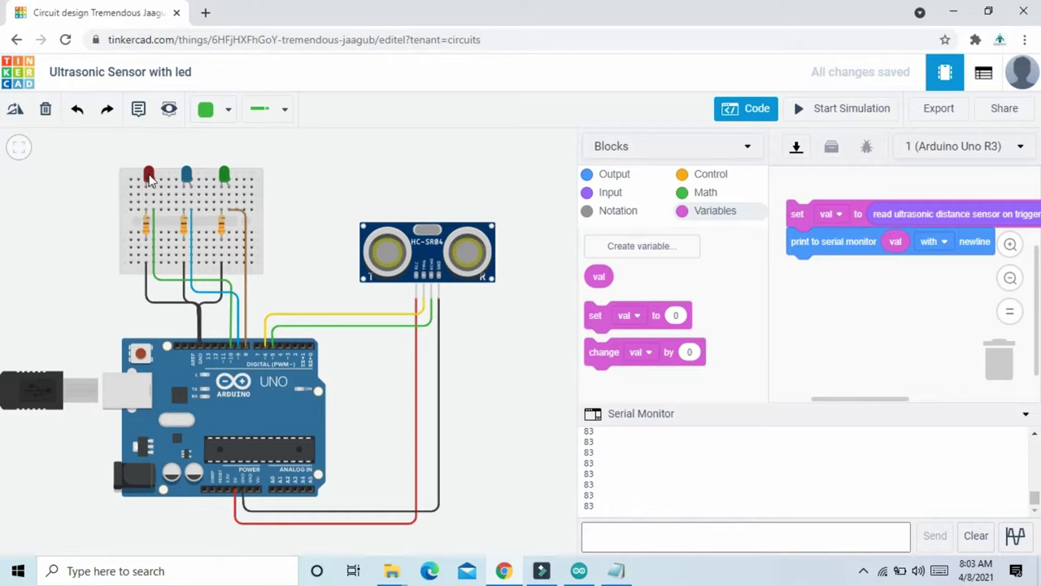
left_click(1026, 413)
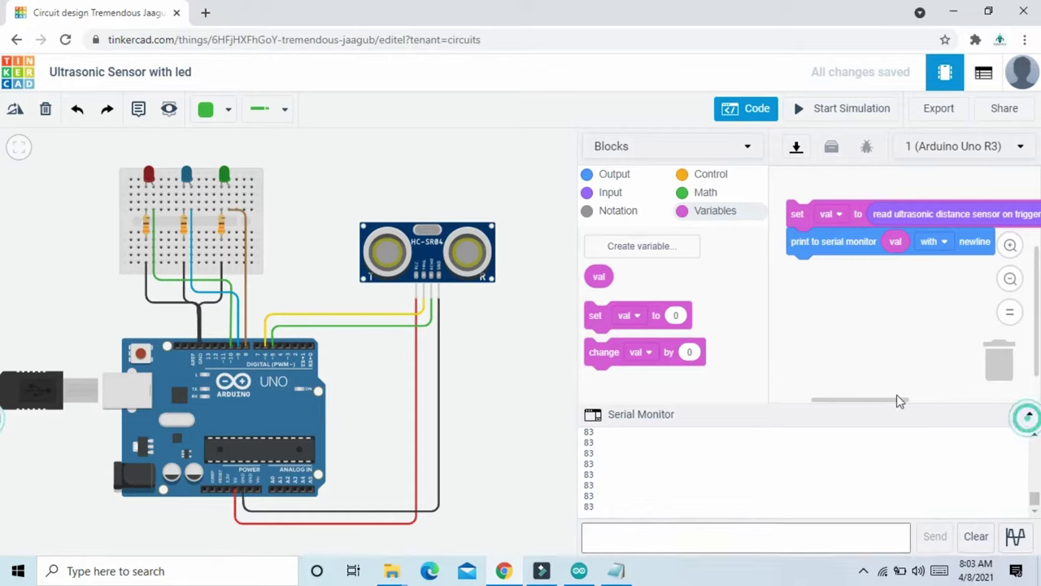
Add an if-then-else block below the print to serial monitor block
left_click(707, 176)
scroll(701, 415, "down", 2)
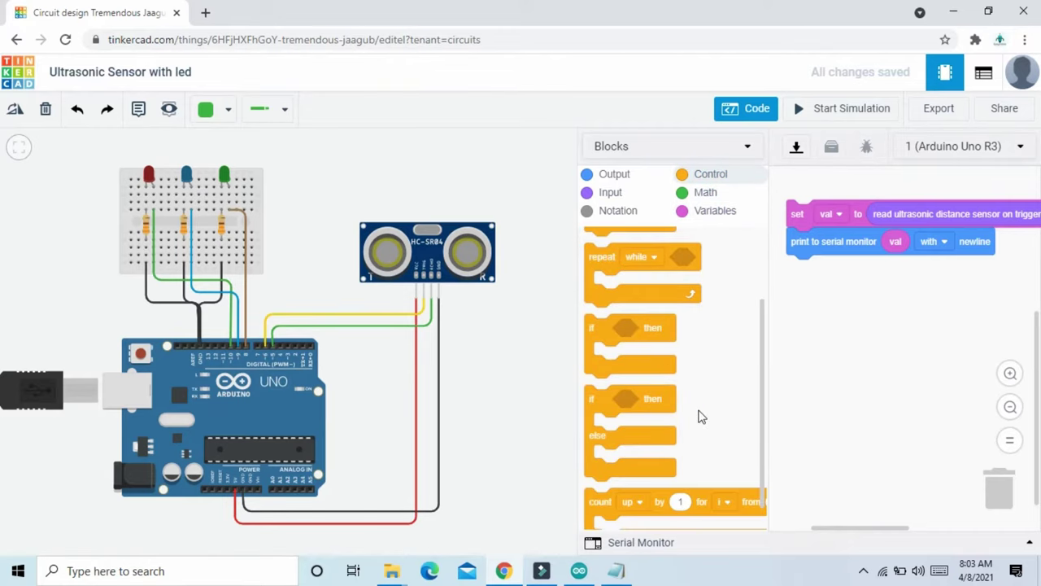
left_click_drag(599, 399, 802, 274)
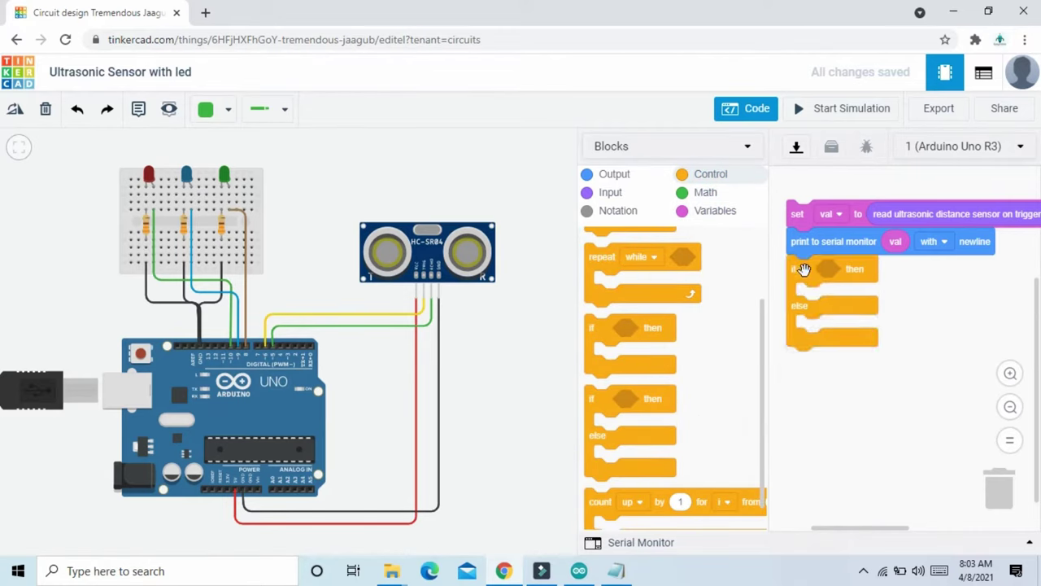
Set the if block's condition to a comparison of val ≤ 50
left_click(701, 194)
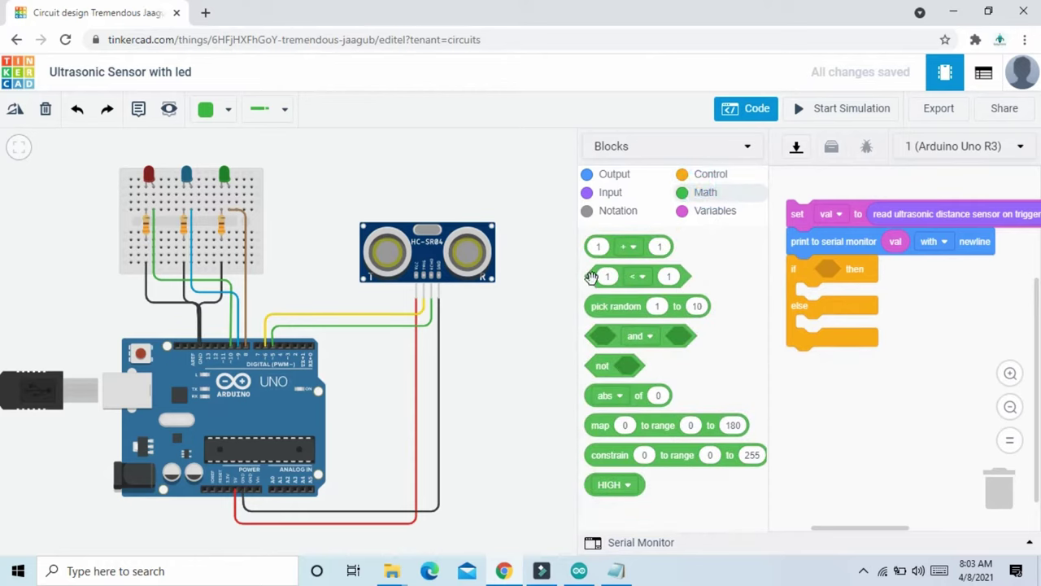
left_click_drag(592, 276, 832, 269)
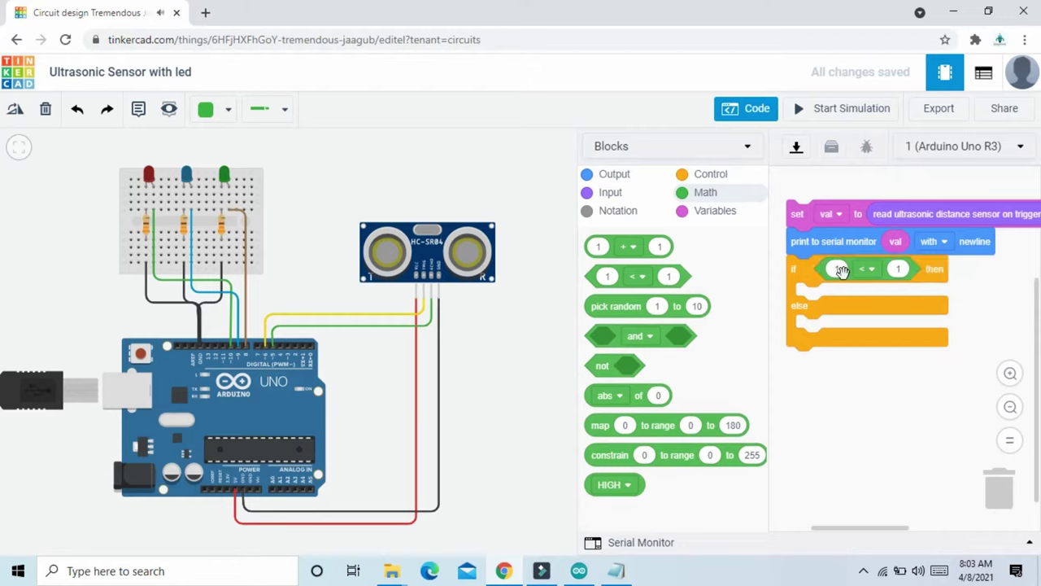
left_click(710, 220)
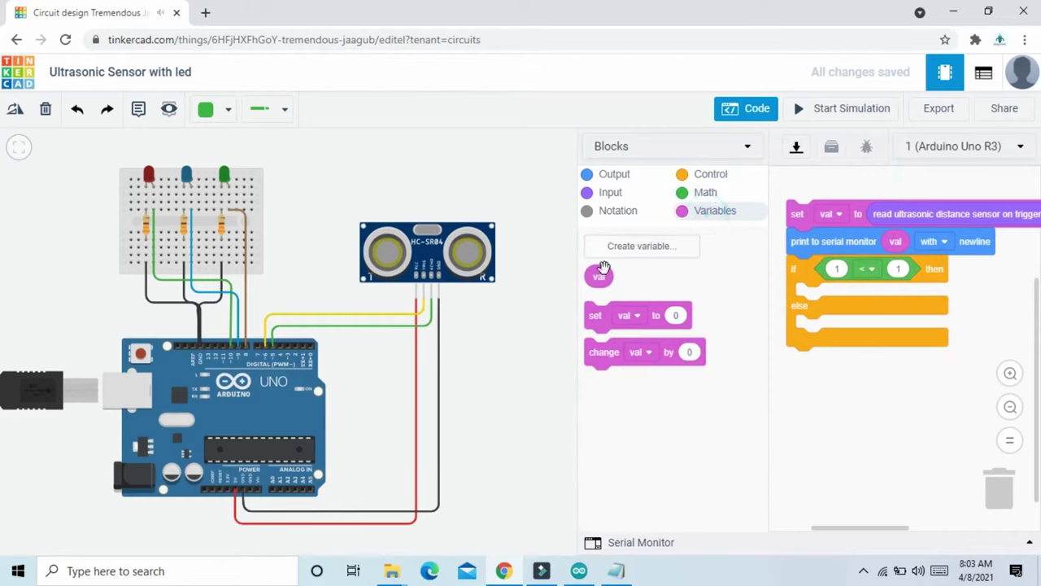
left_click_drag(598, 276, 838, 270)
left_click(906, 272)
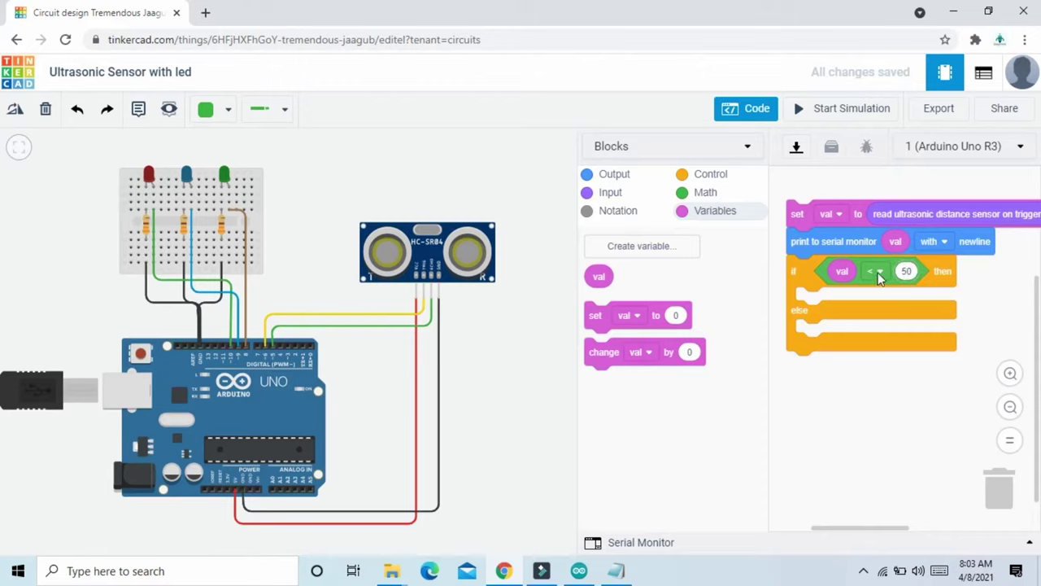
left_click(879, 278)
left_click(885, 326)
Add a set pin block to the then branch that sets pin 8 to HIGH
left_click(623, 179)
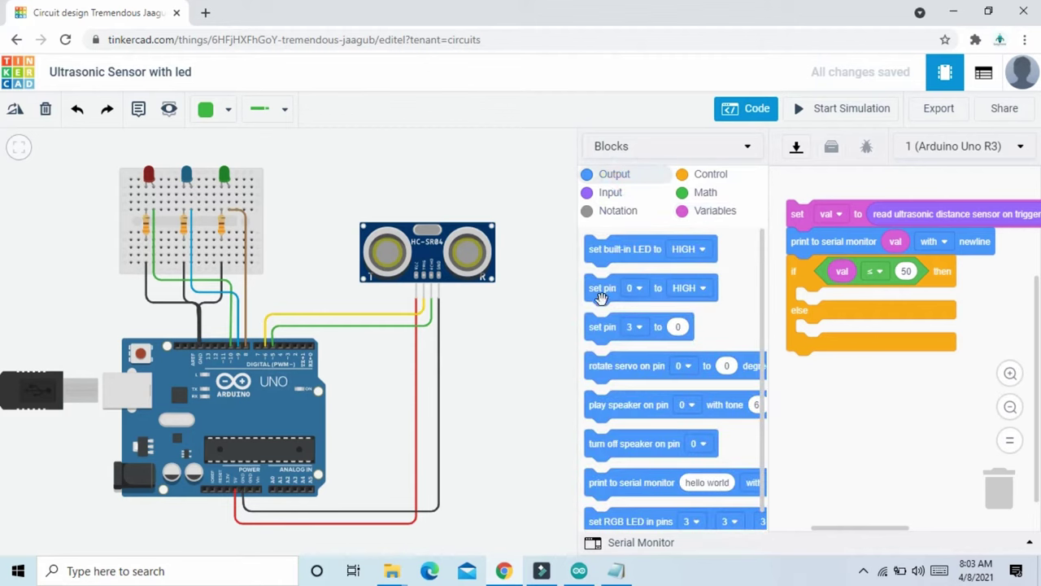
left_click_drag(600, 293, 817, 307)
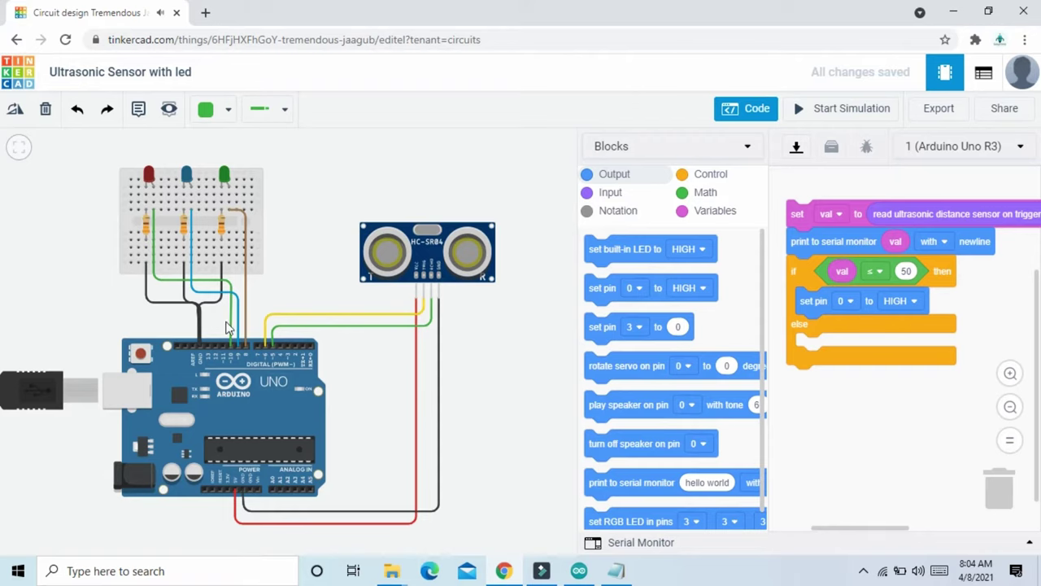
left_click(851, 301)
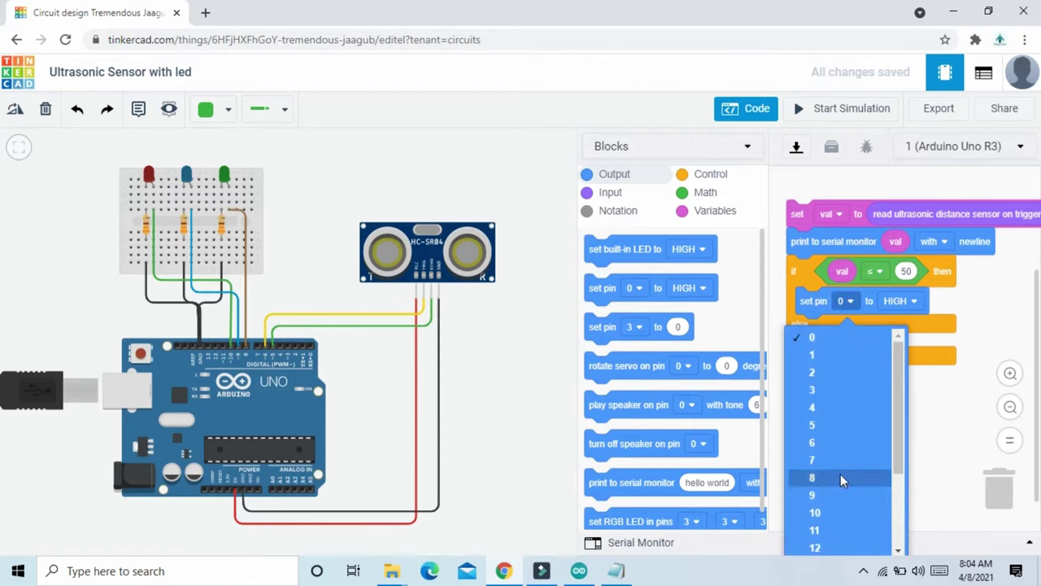
left_click(841, 477)
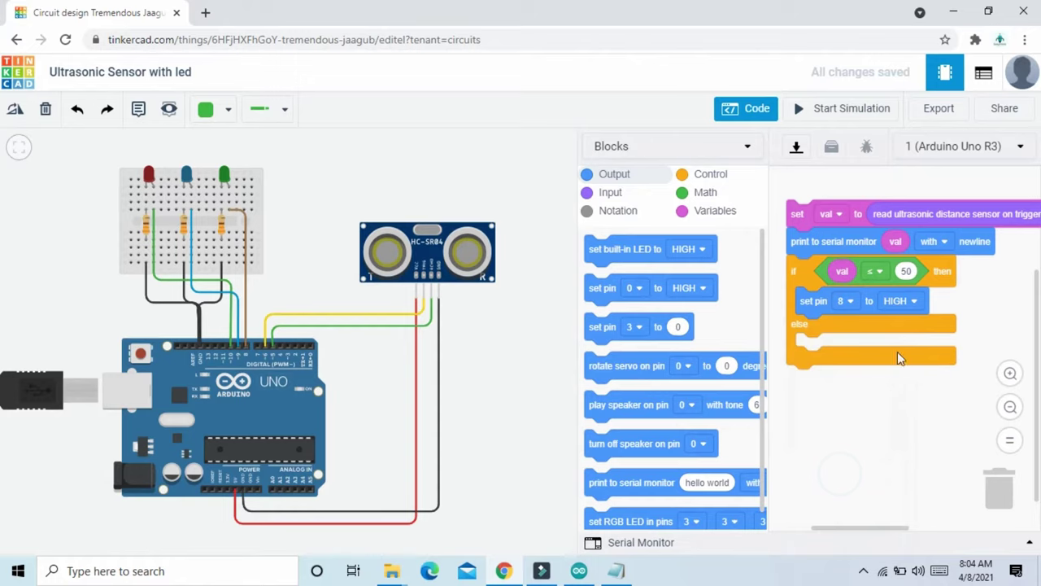
Duplicate the set pin 8 block into the else branch and set the copy to LOW
right_click(809, 302)
left_click(838, 314)
left_click_drag(822, 326, 809, 350)
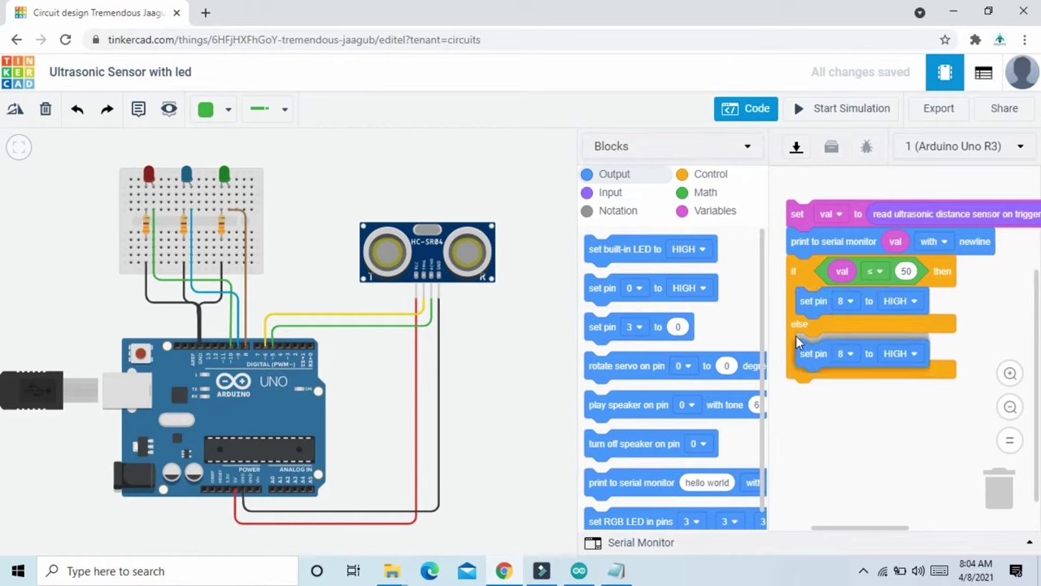
left_click(907, 343)
left_click(897, 396)
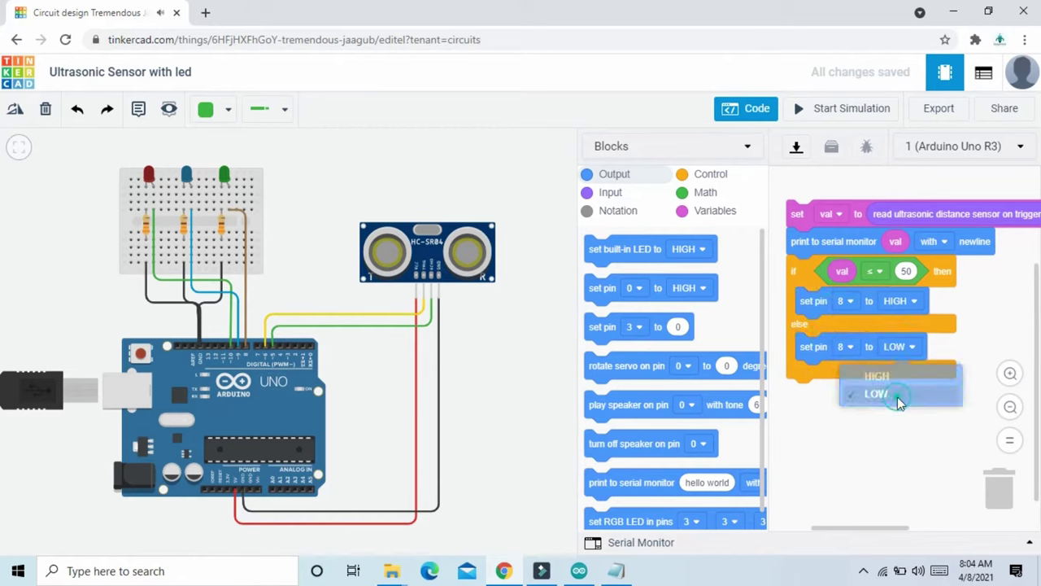
left_click(887, 435)
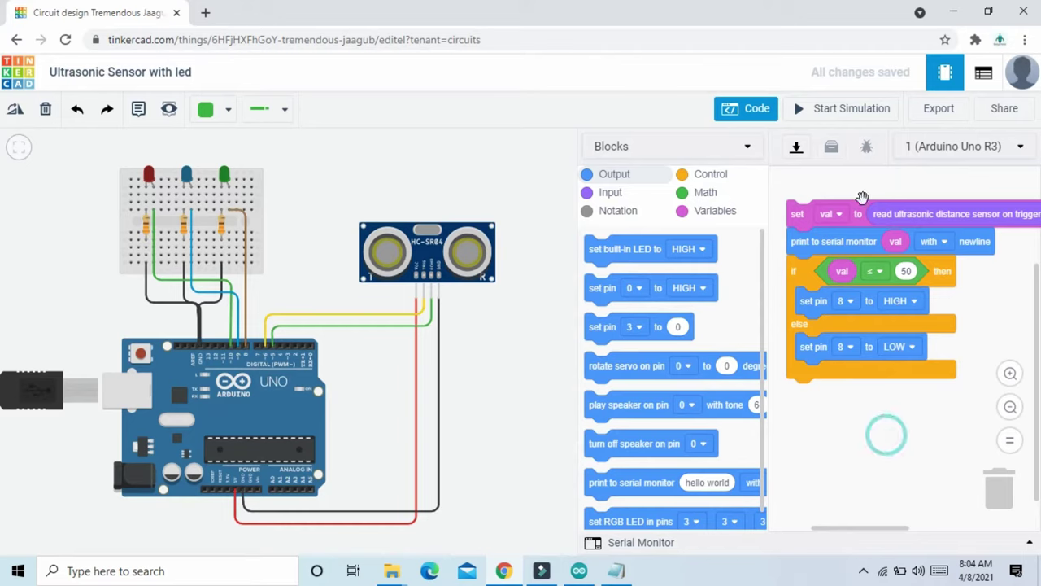
Start the simulation and open the serial monitor to follow the distance readings
left_click(835, 117)
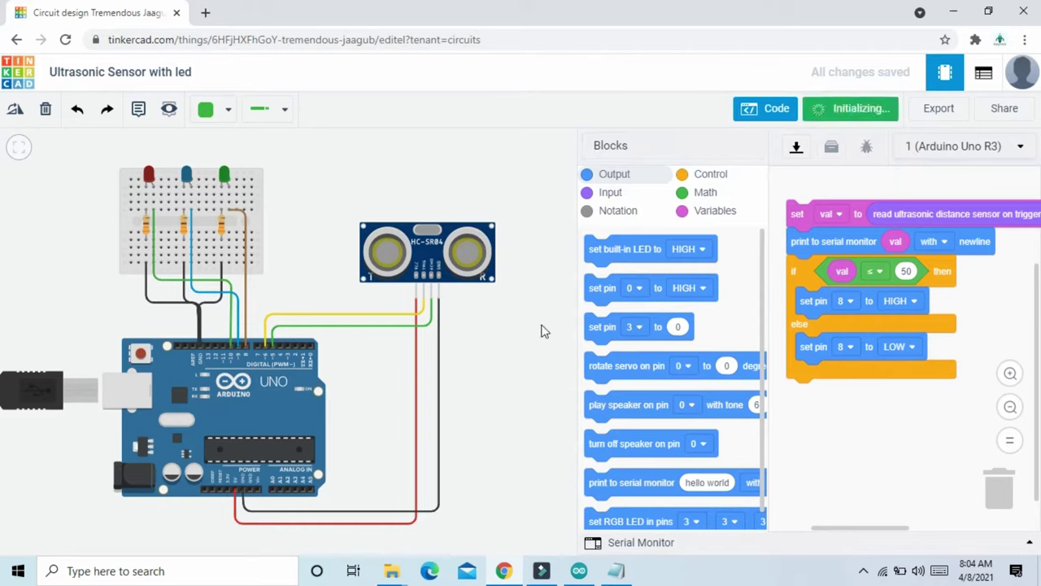
scroll(544, 327, "down", 2)
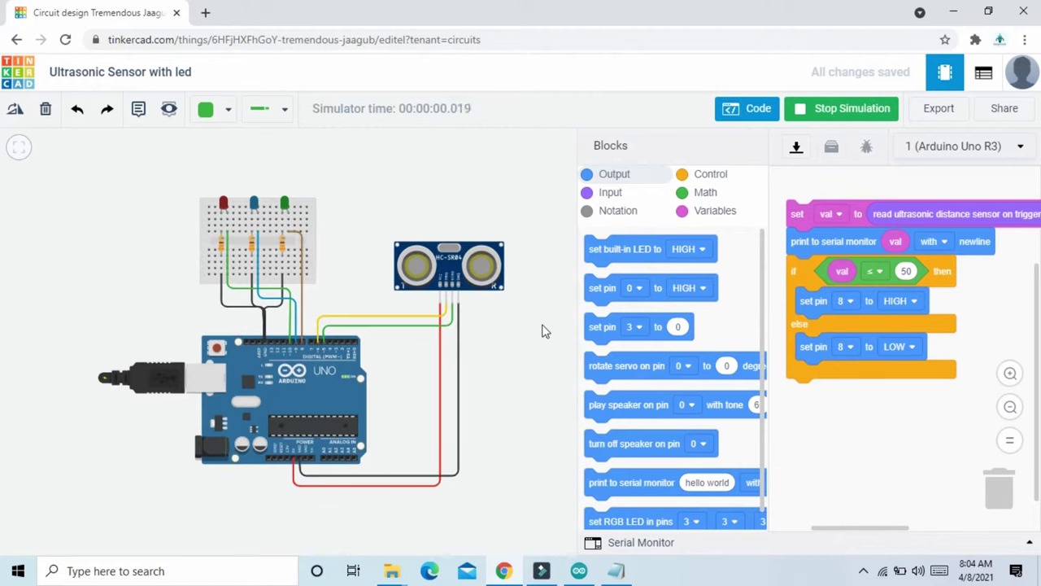
left_click_drag(537, 321, 502, 363)
left_click(411, 313)
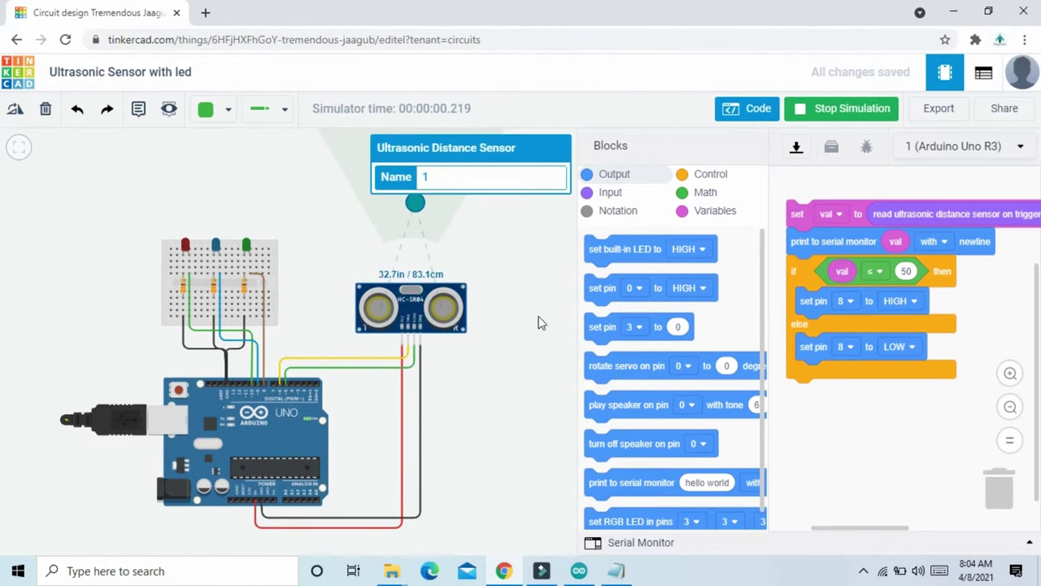
left_click_drag(534, 314, 499, 343)
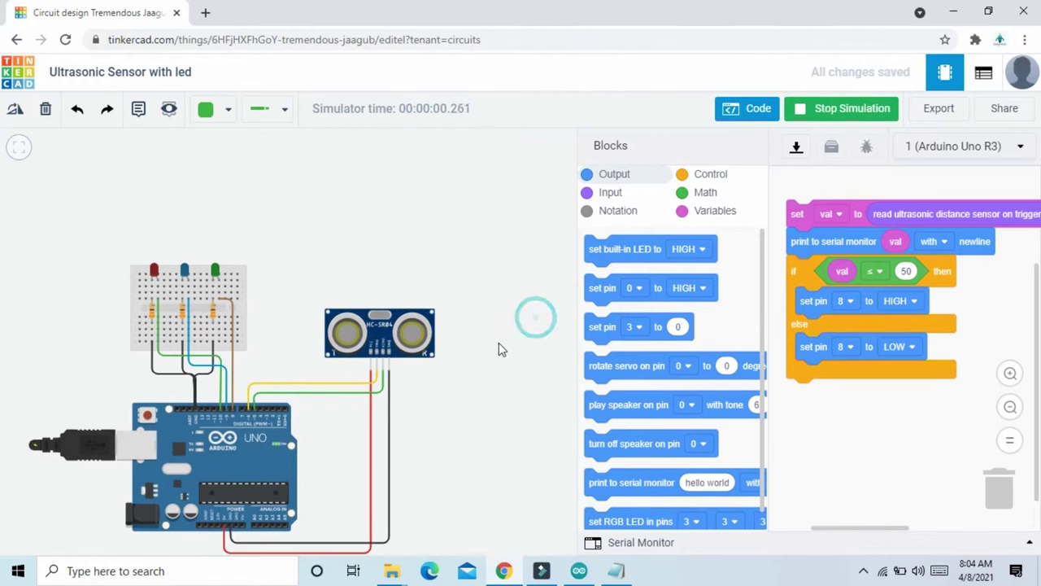
left_click(1029, 545)
Test the green LED with the sensor's target at about 29 cm and about 65 cm, stop the simulation and close the serial monitor
left_click(370, 338)
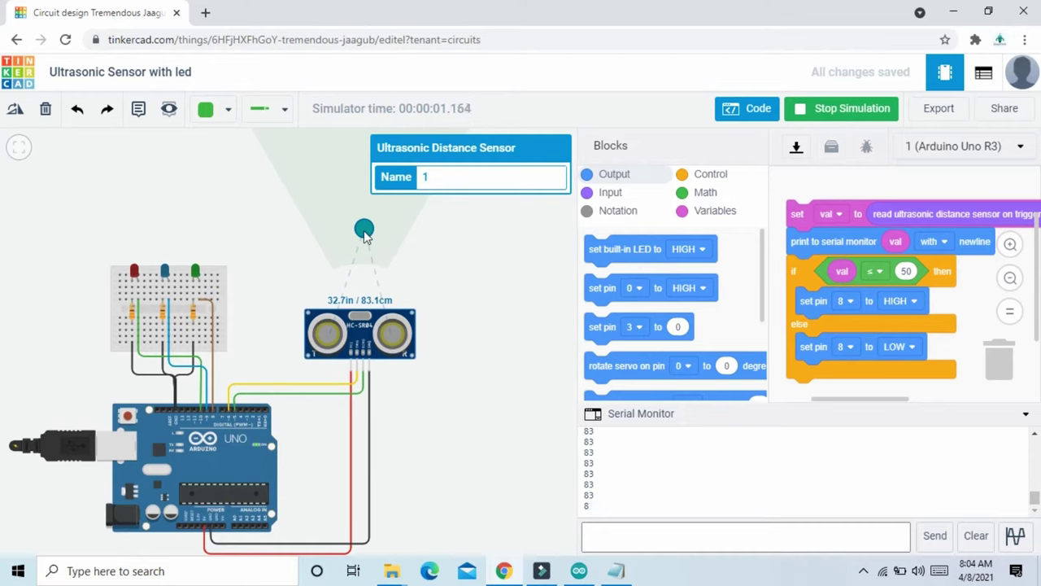
left_click_drag(364, 232, 365, 262)
scroll(243, 301, "up", 1)
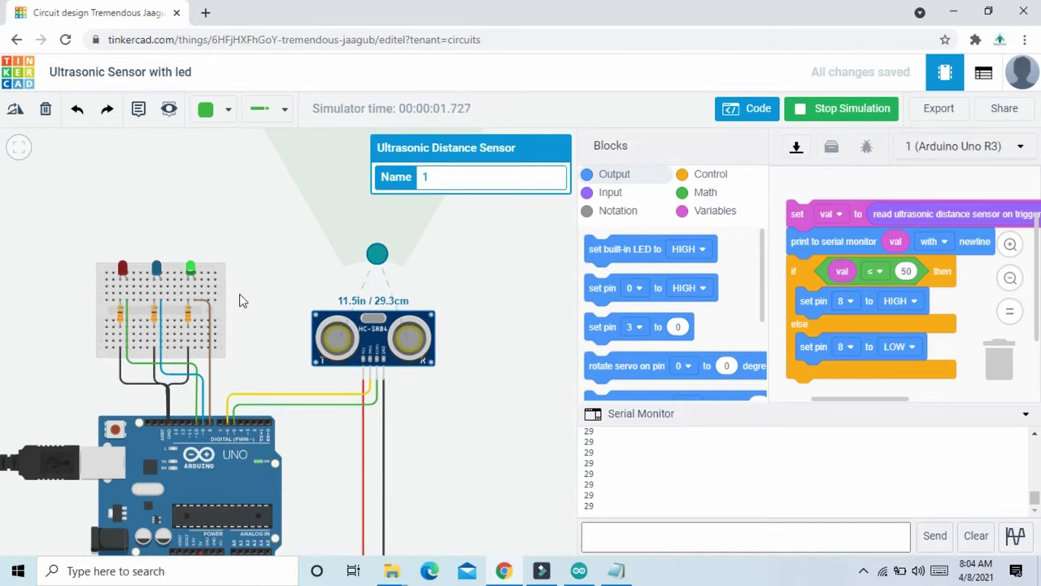
scroll(242, 301, "up", 1)
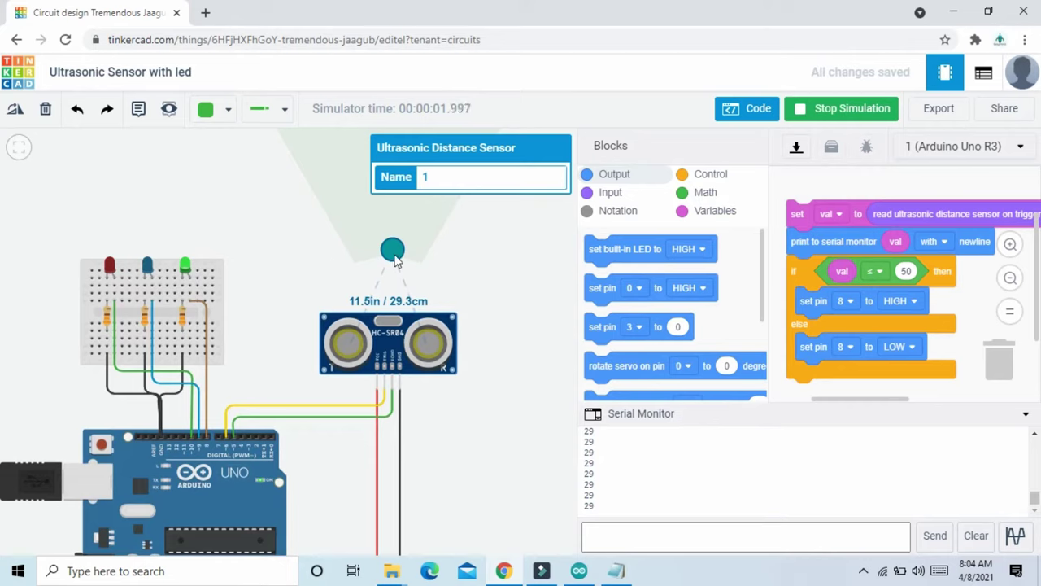
left_click_drag(395, 257, 391, 224)
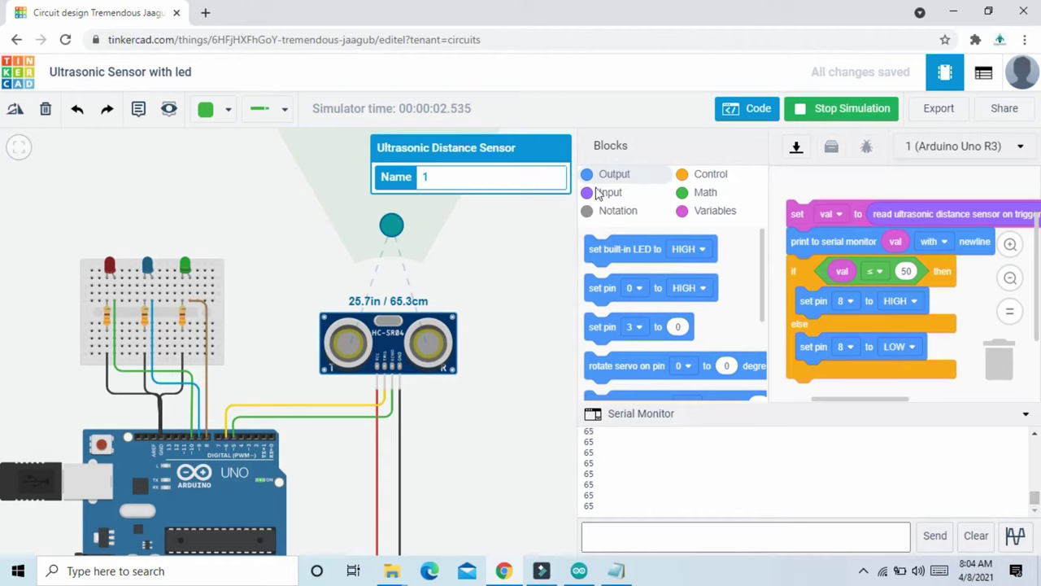
left_click(838, 110)
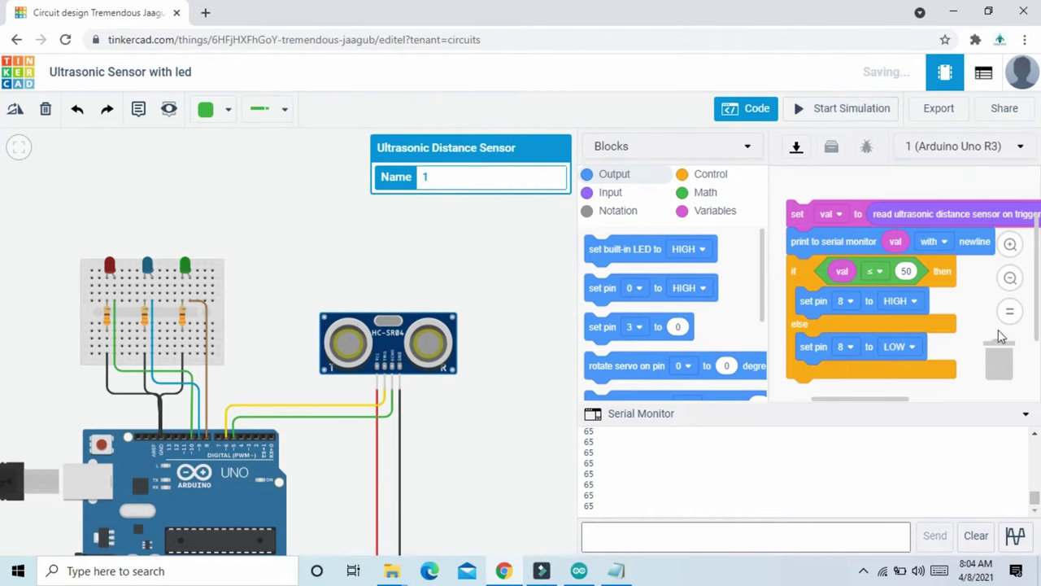
left_click(1024, 413)
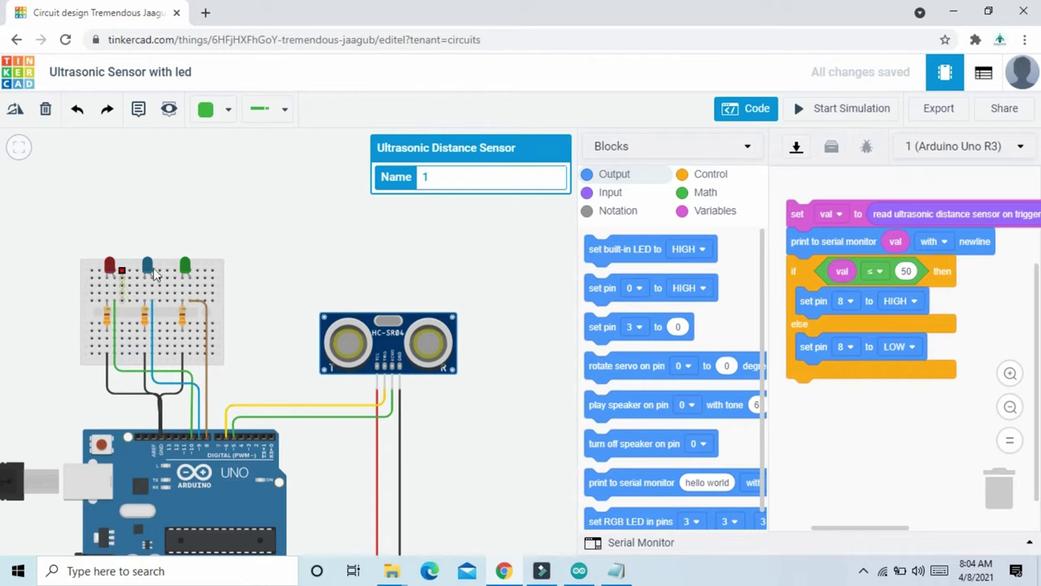
Duplicate the whole if-else block twice and stack both copies below the original
right_click(804, 271)
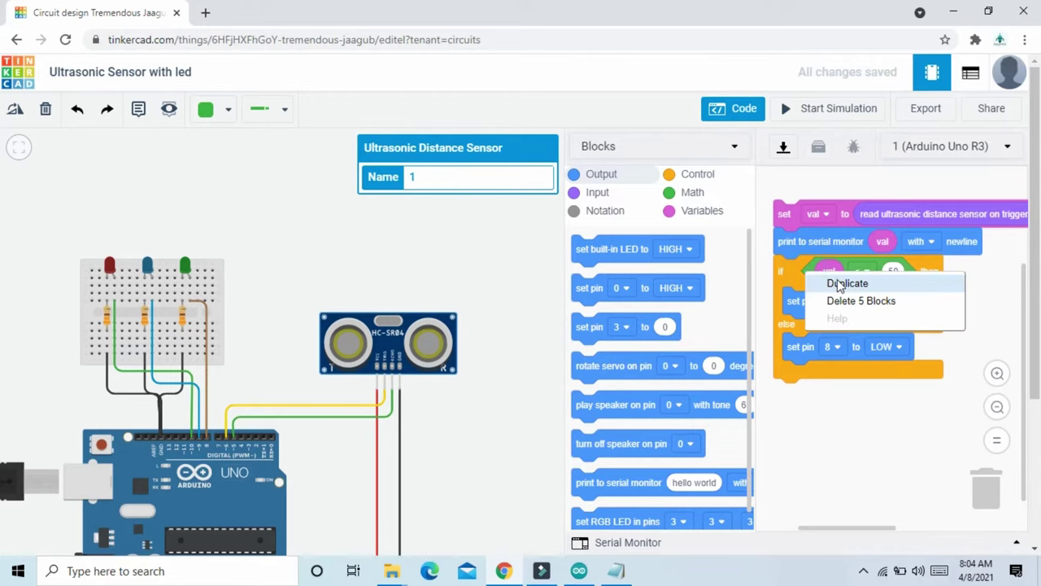
left_click(832, 283)
left_click(808, 408)
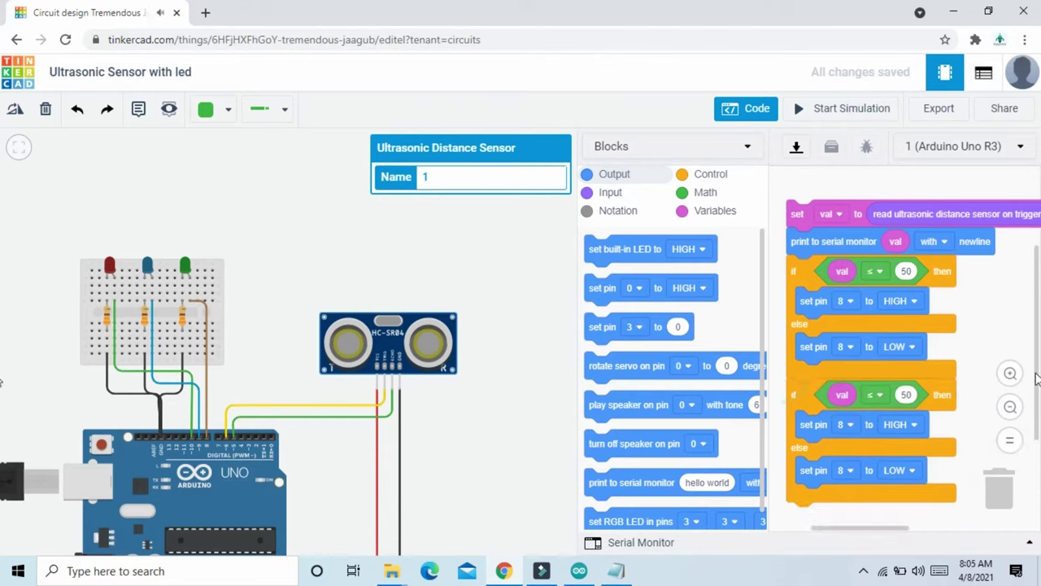
scroll(936, 358, "down", 2)
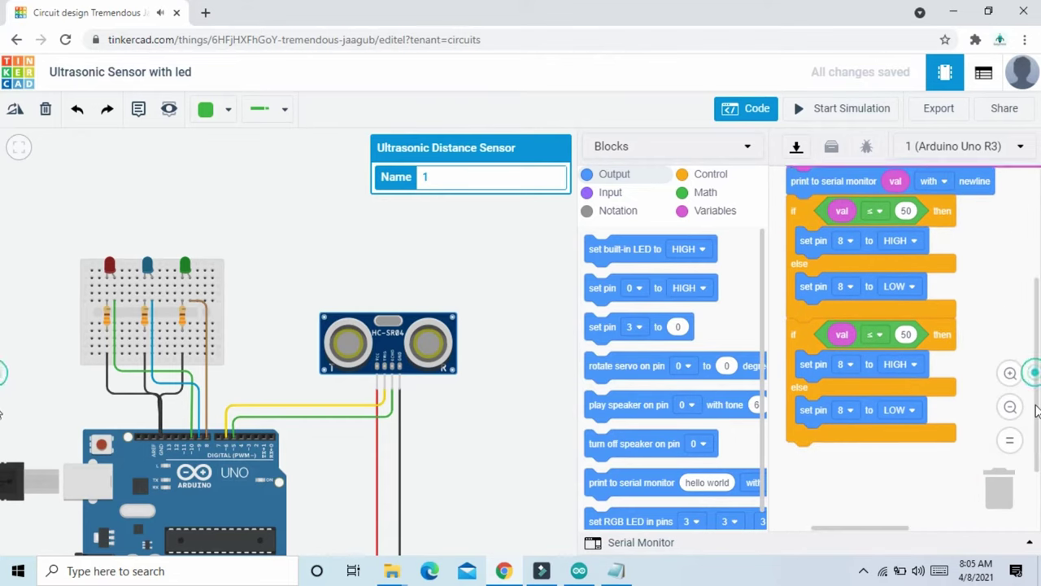
right_click(802, 318)
left_click(838, 329)
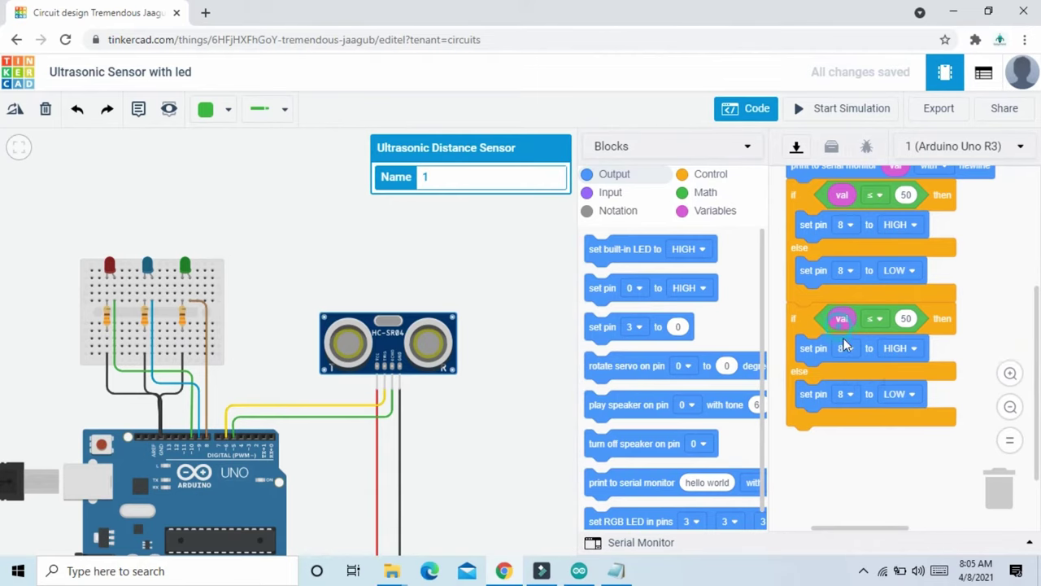
left_click(789, 429)
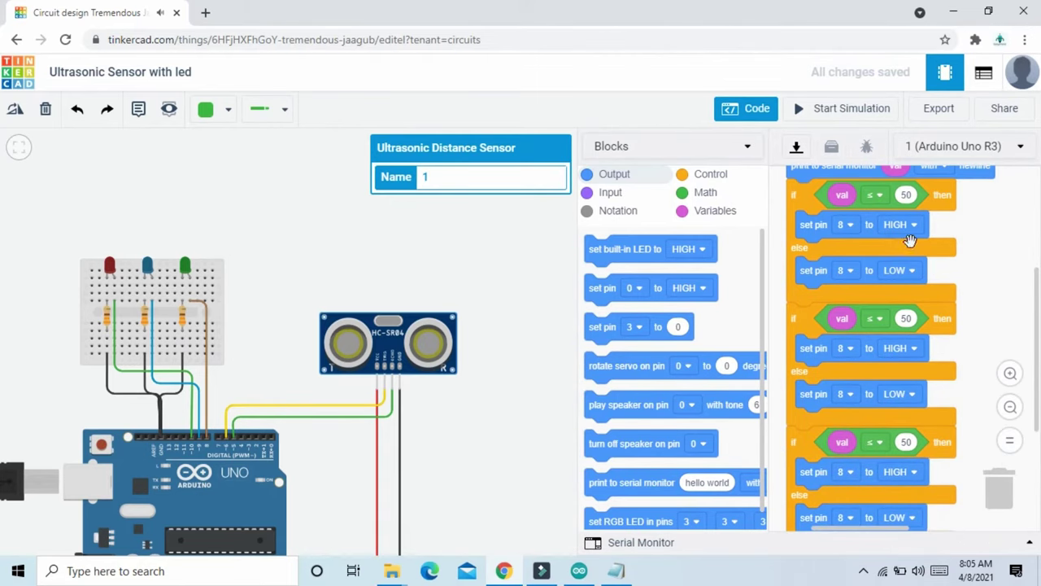
Set the second if block's condition to val ≤ 75 and its HIGH output to pin 9
left_click(911, 318)
left_click(846, 356)
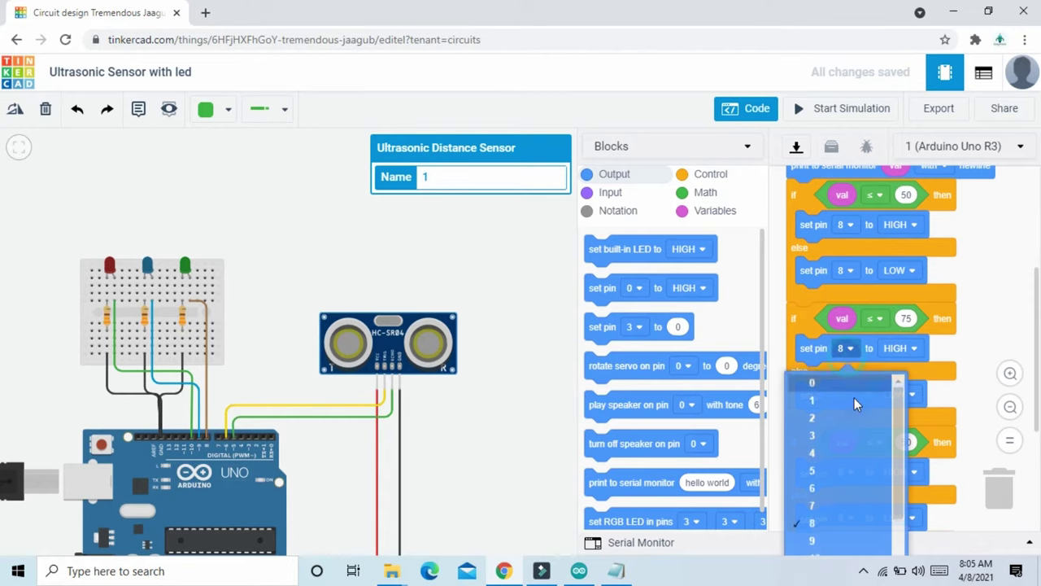
left_click(837, 534)
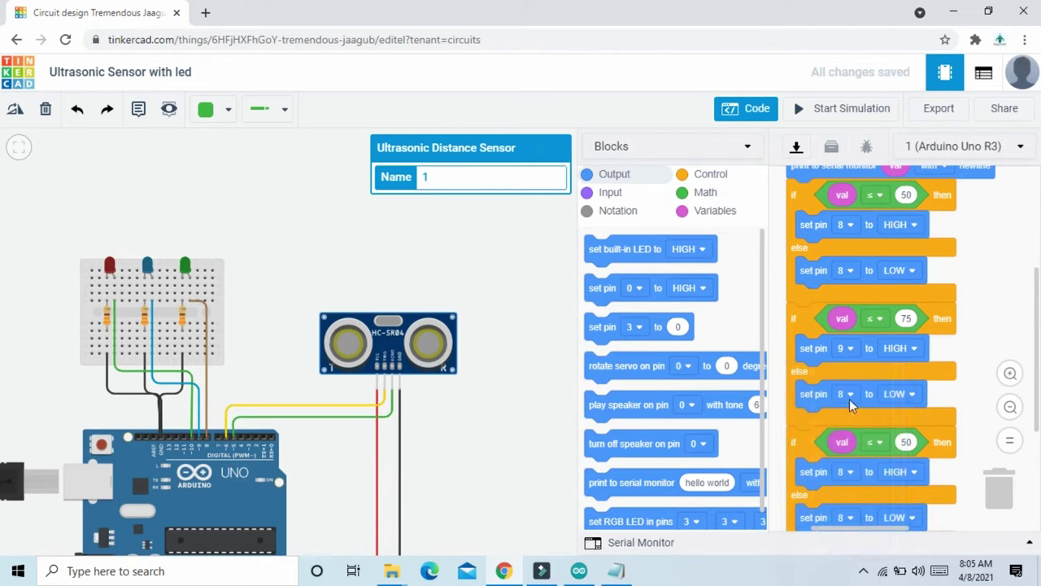
Set the LOW output in the second if block's else branch to pin 9
left_click(849, 395)
scroll(902, 508, "down", 2)
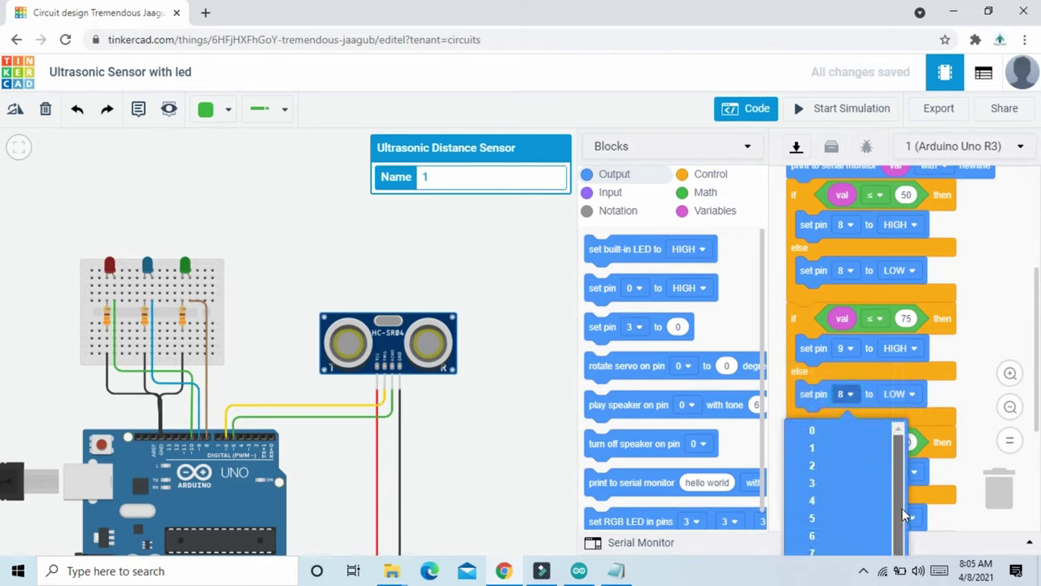
left_click(834, 537)
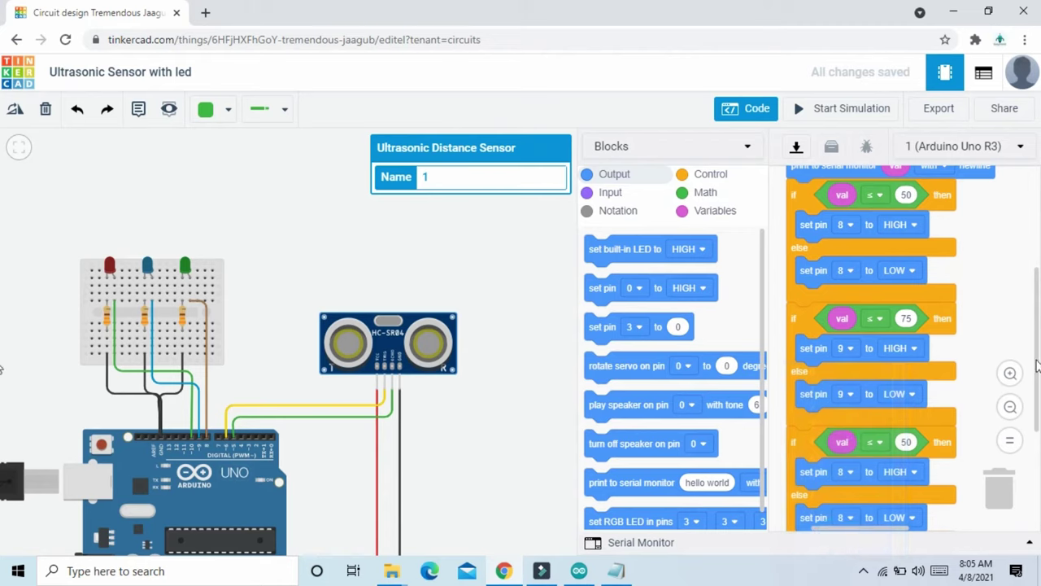
Set the third if block's condition to val ≤ 100
scroll(920, 390, "down", 3)
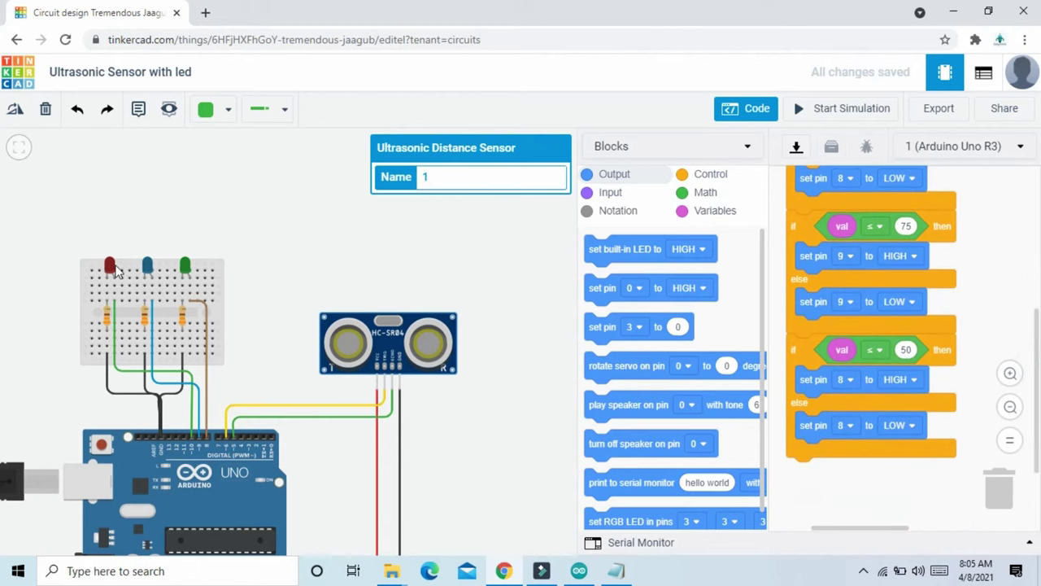
left_click(913, 352)
type("100")
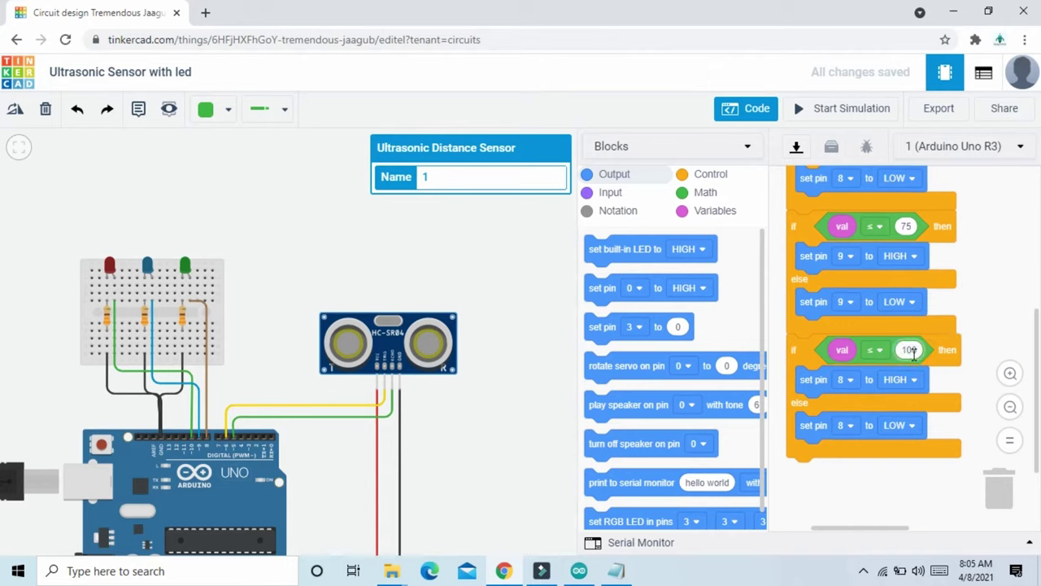
left_click(879, 350)
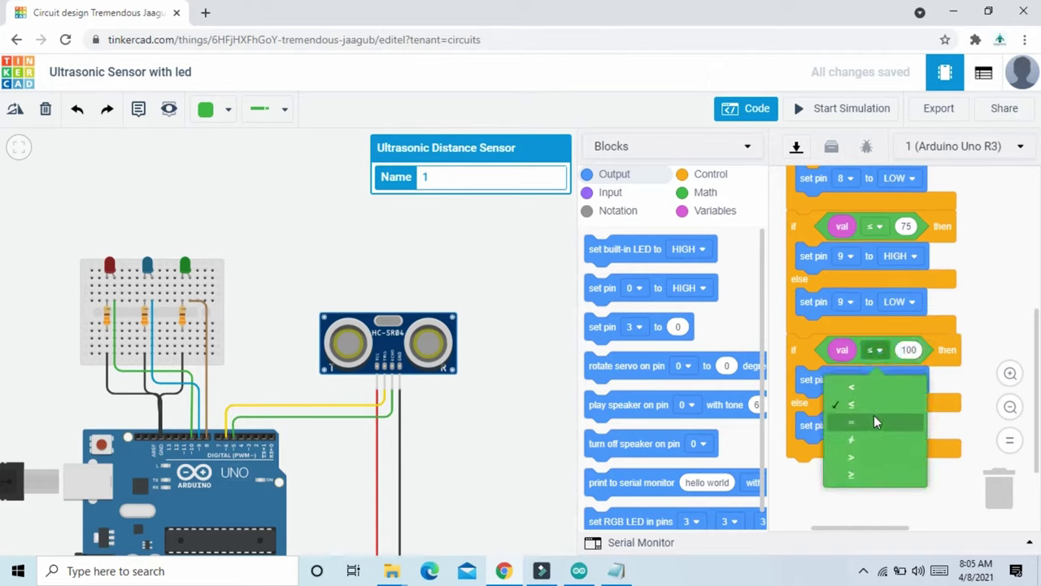
left_click(873, 407)
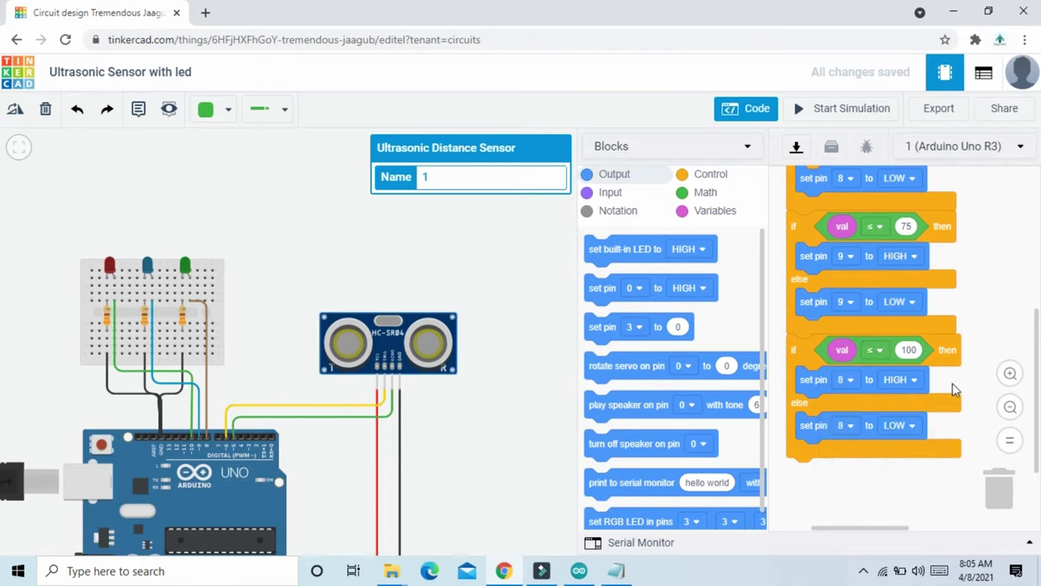
Set both the HIGH and the LOW output of the third if-else block to pin 10
left_click(851, 379)
scroll(842, 488, "down", 3)
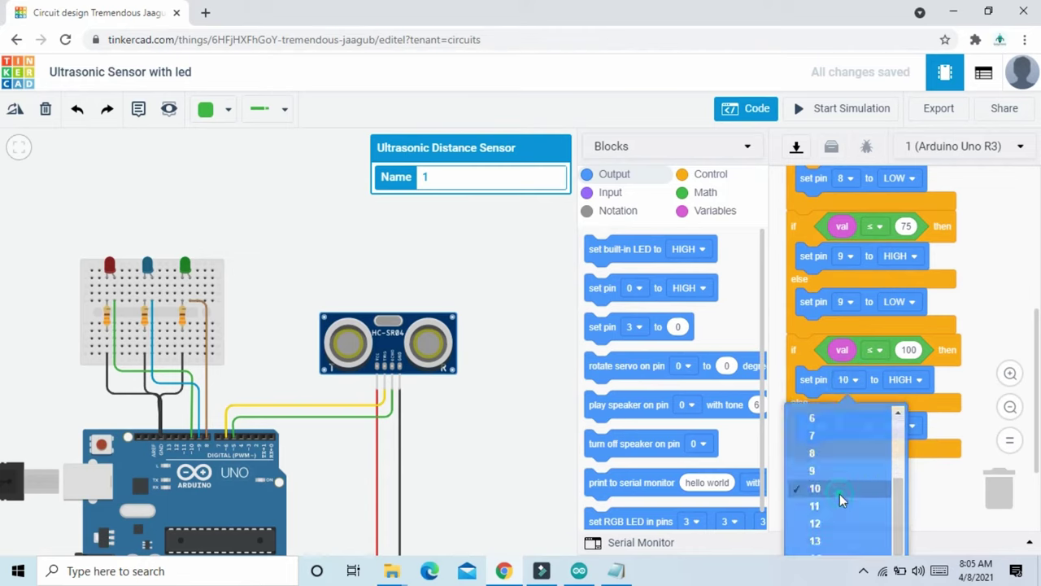
left_click(840, 494)
left_click(847, 440)
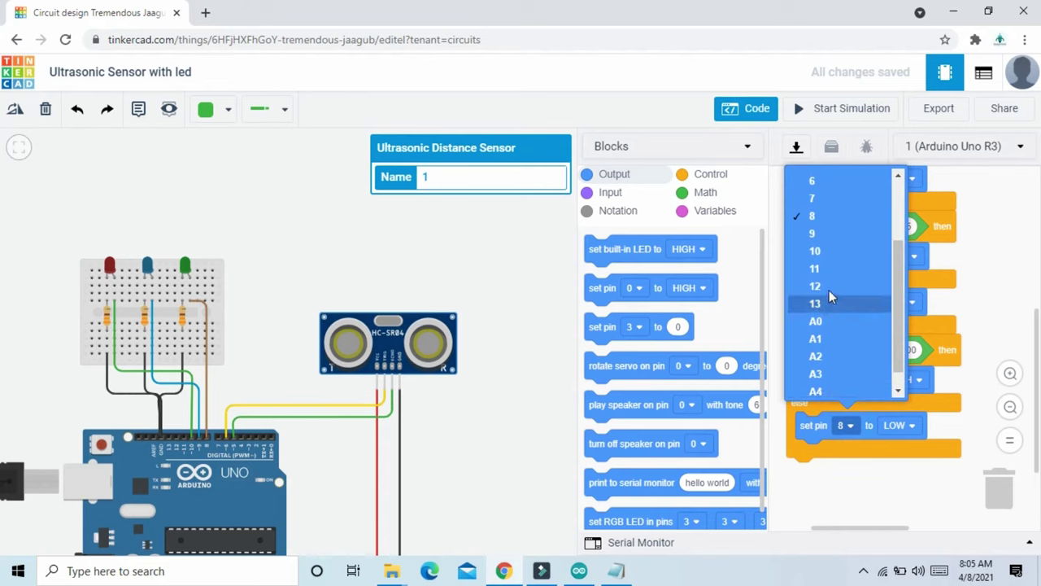
left_click(828, 255)
Start the simulation, select the ultrasonic sensor and open the serial monitor to follow its distance readings
scroll(1011, 293, "up", 5)
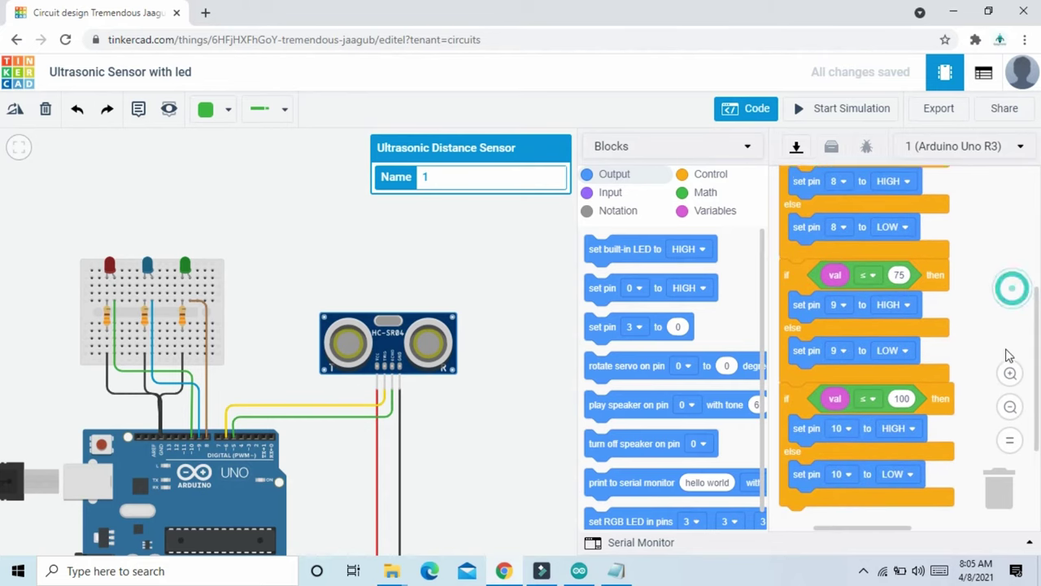
scroll(989, 312, "up", 2)
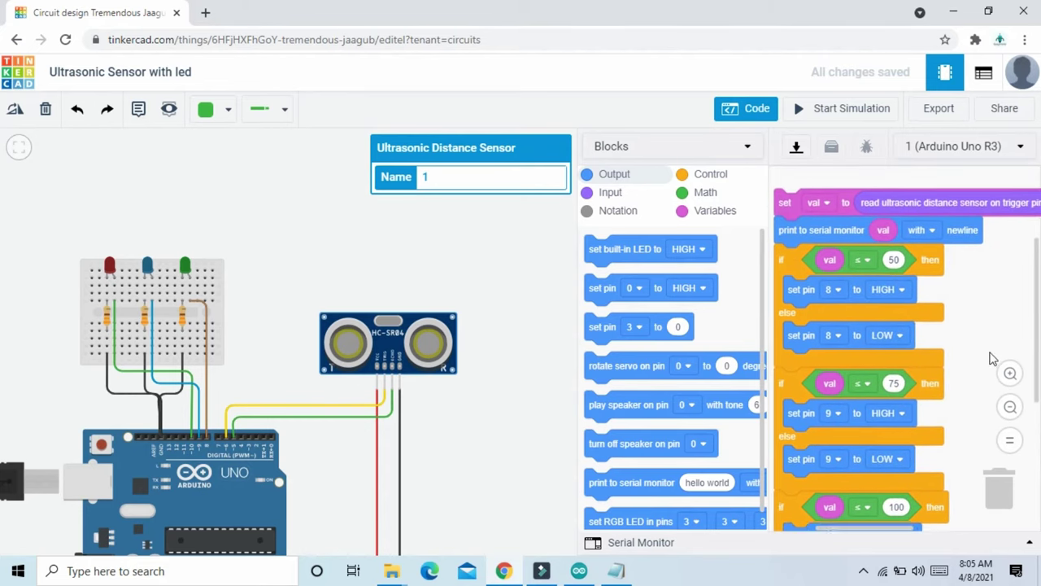
scroll(993, 326, "down", 3)
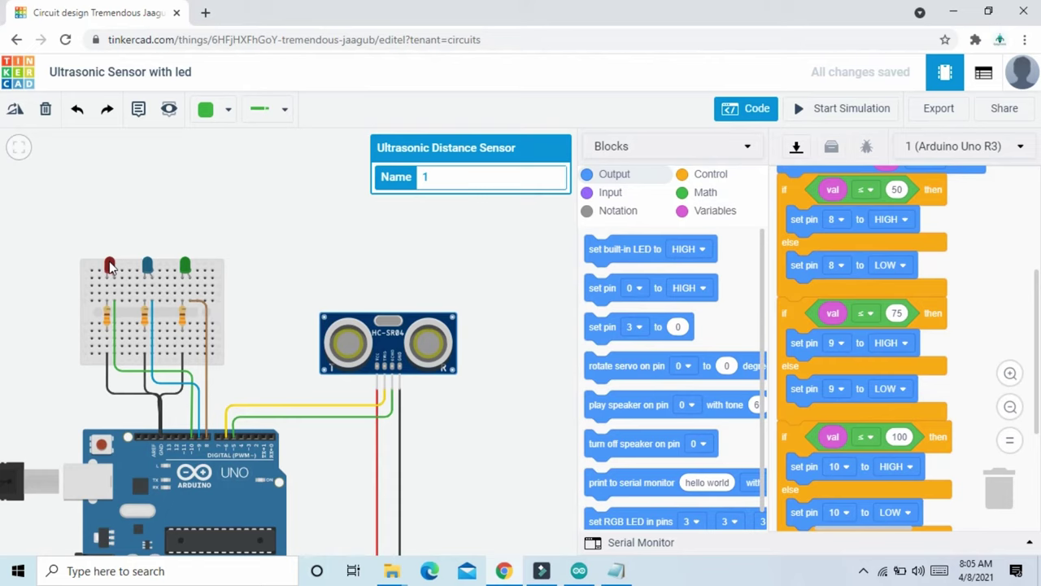
left_click(844, 112)
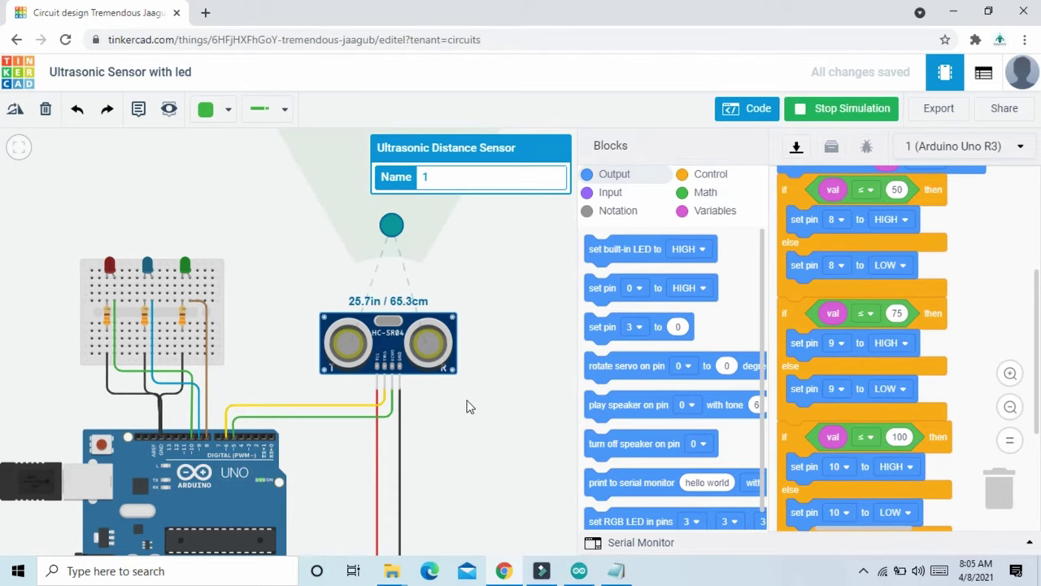
scroll(468, 407, "down", 3)
left_click_drag(430, 405, 367, 395)
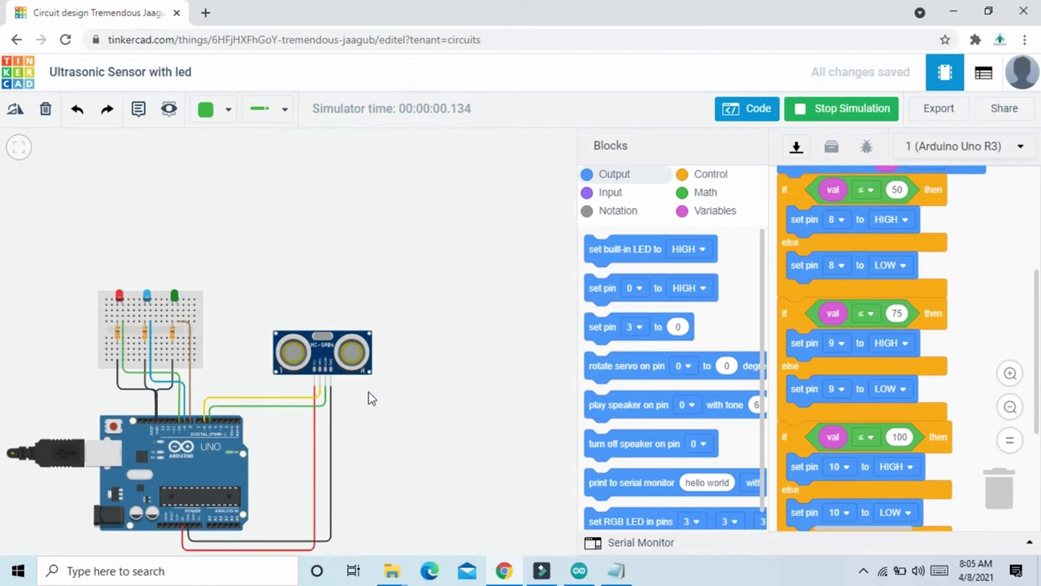
scroll(418, 416, "up", 3)
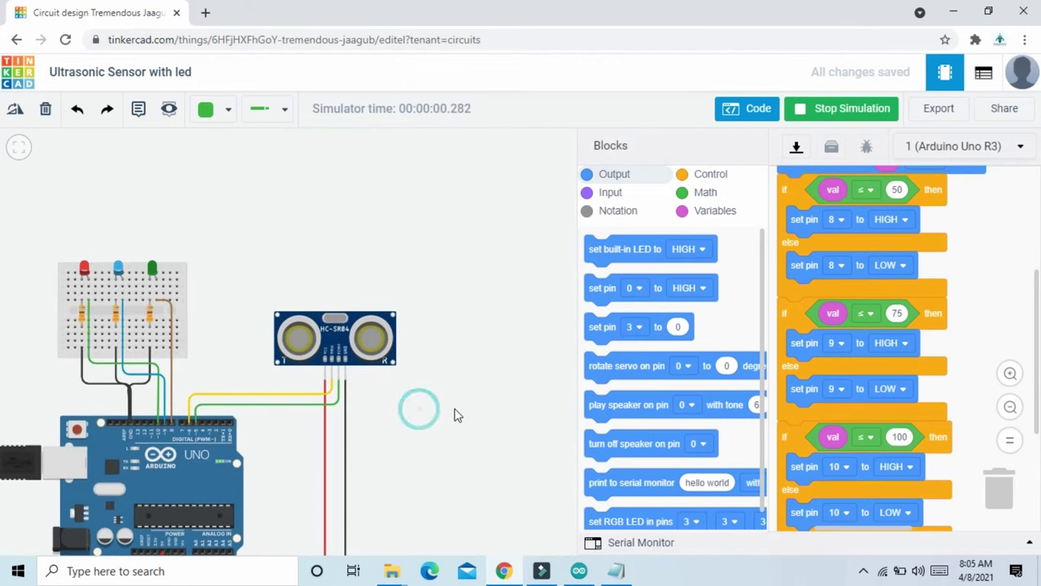
left_click(335, 343)
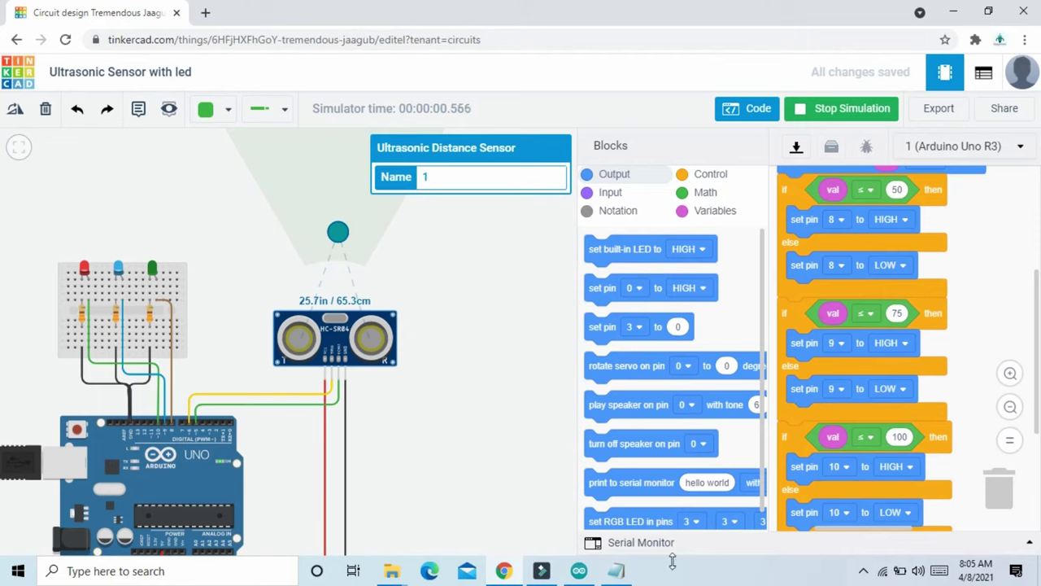
left_click(1026, 549)
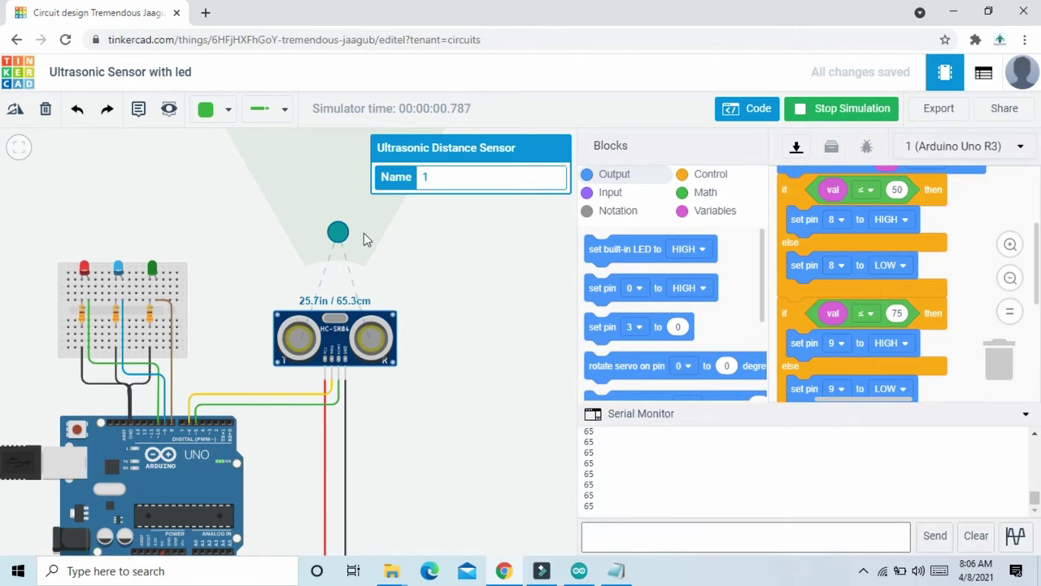
Test the three LEDs with the sensor's target at about 213, 89, 71, 33 and 153 cm, and close the serial monitor
left_click_drag(340, 234, 342, 145)
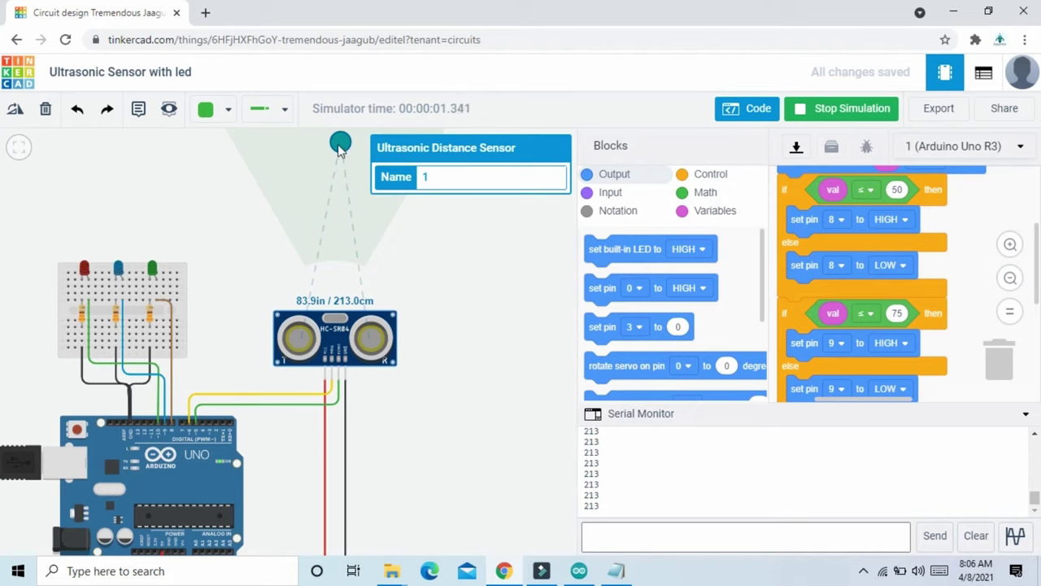
left_click_drag(340, 145, 339, 221)
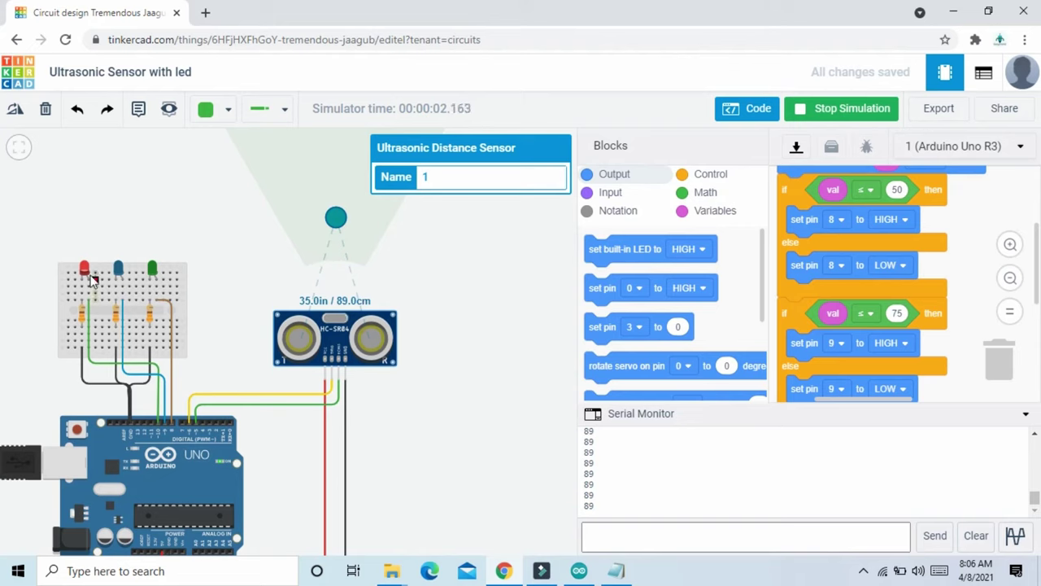
left_click_drag(335, 219, 335, 233)
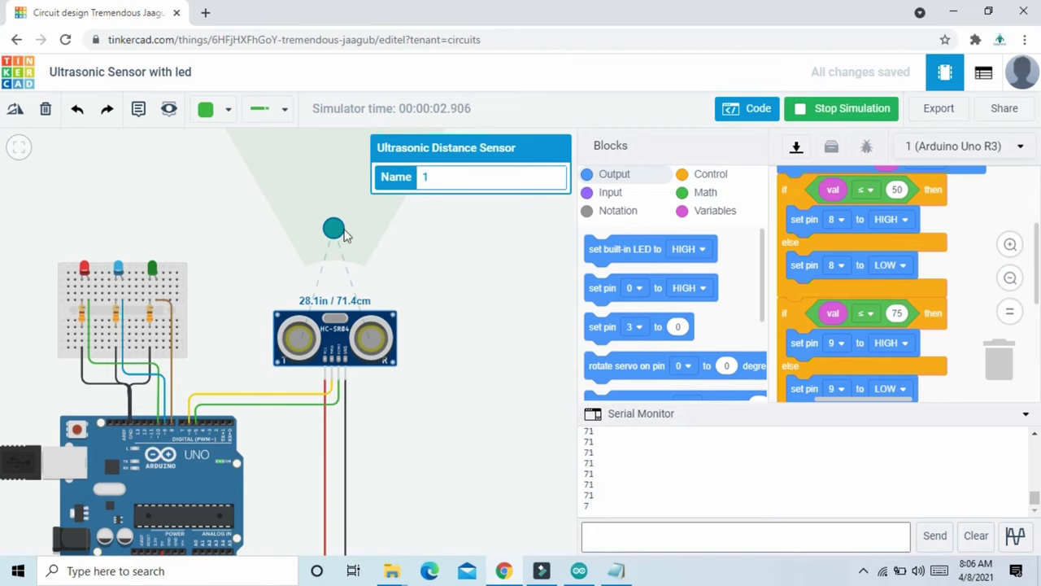
left_click_drag(340, 235, 338, 254)
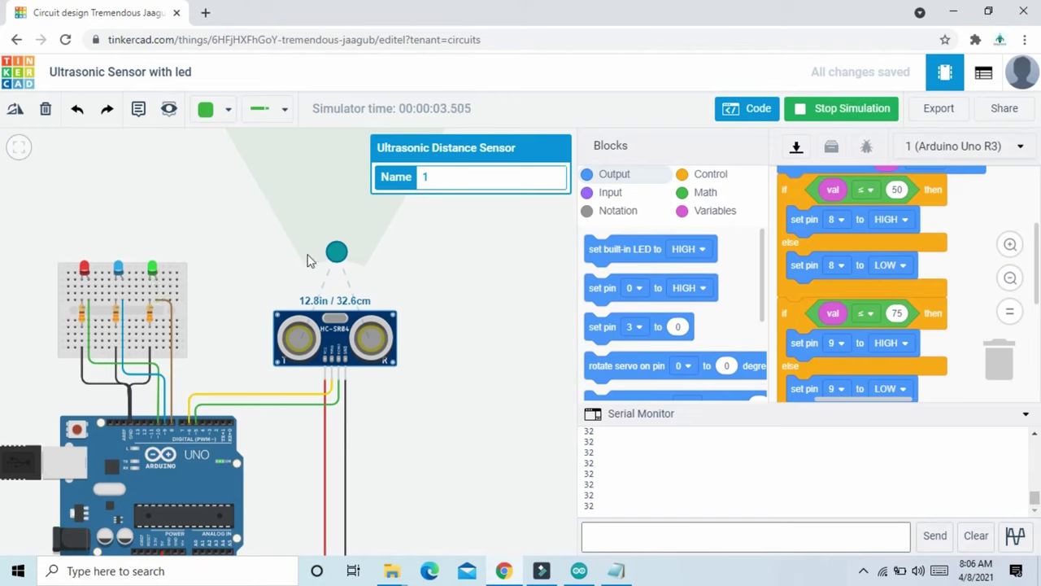
left_click_drag(336, 256, 333, 178)
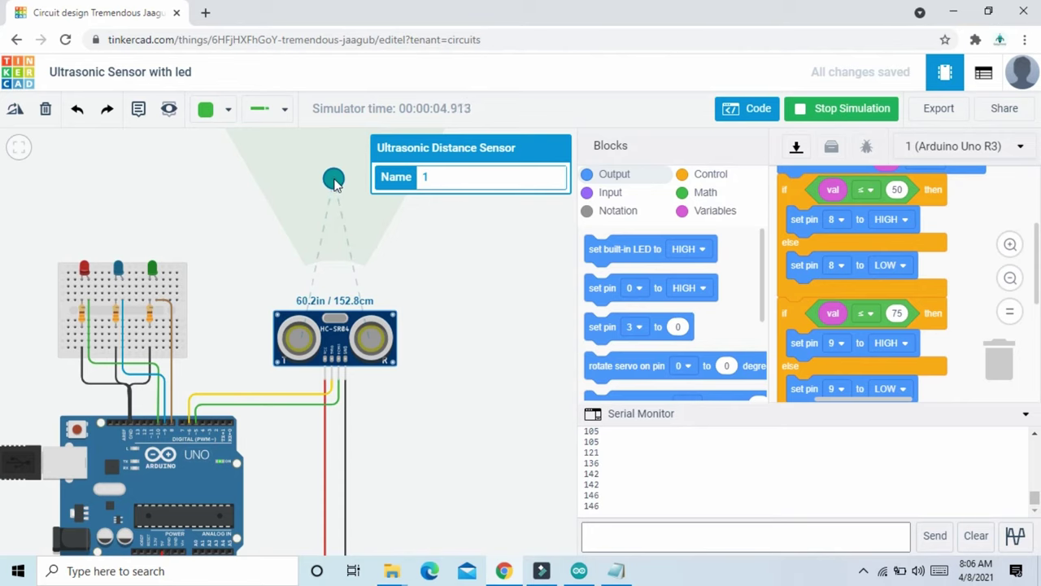
left_click_drag(468, 388, 493, 314)
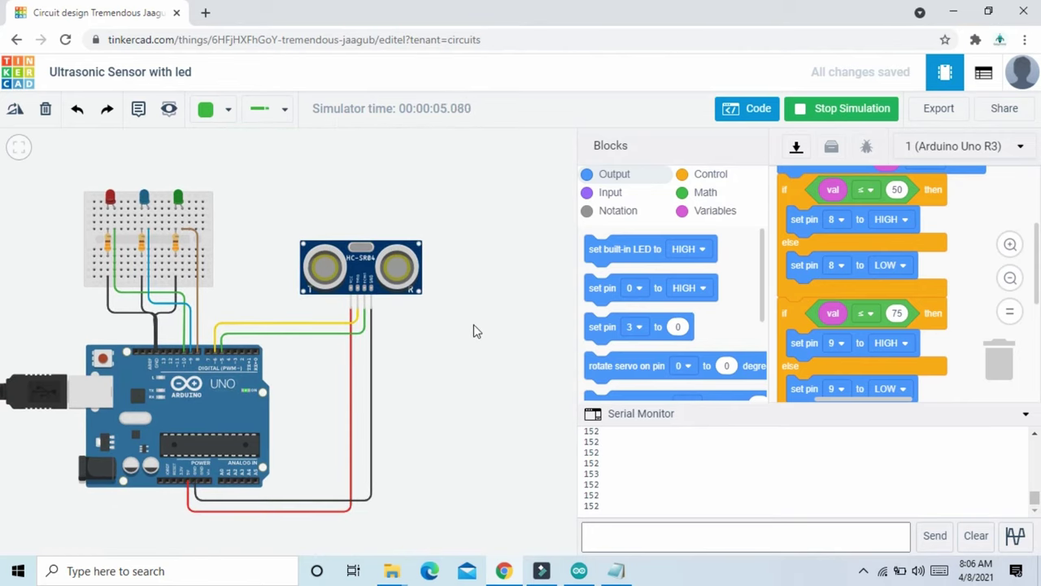
scroll(440, 342, "down", 1)
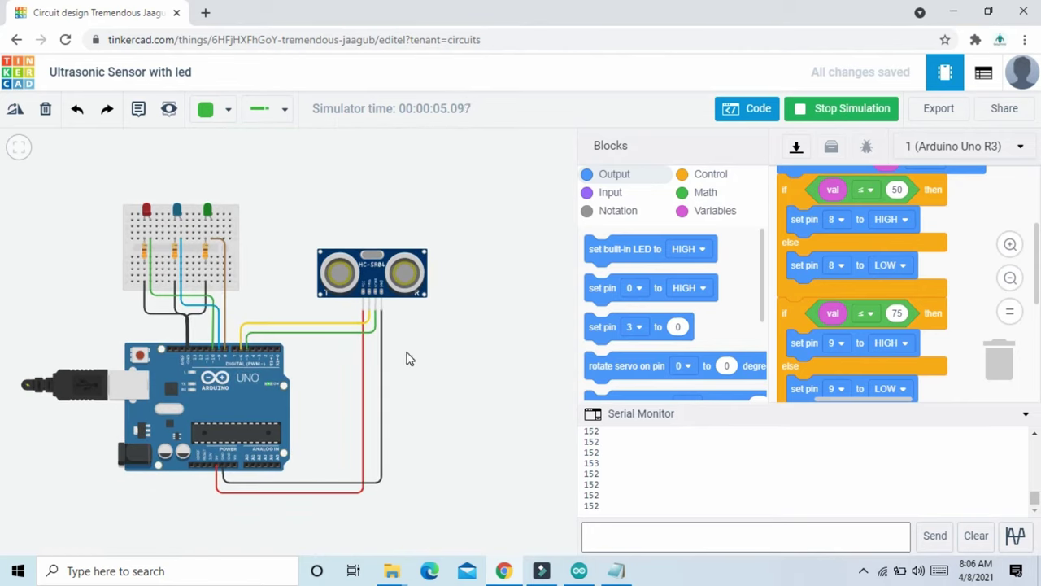
left_click(1026, 416)
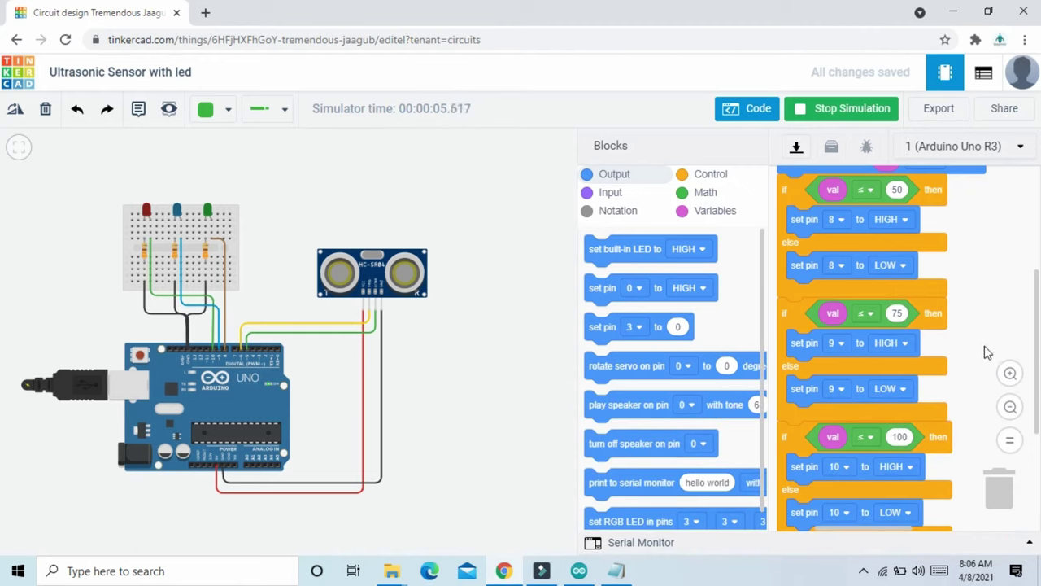
Select the ultrasonic sensor again and move its target to recheck the LEDs, then deselect it
left_click(377, 285)
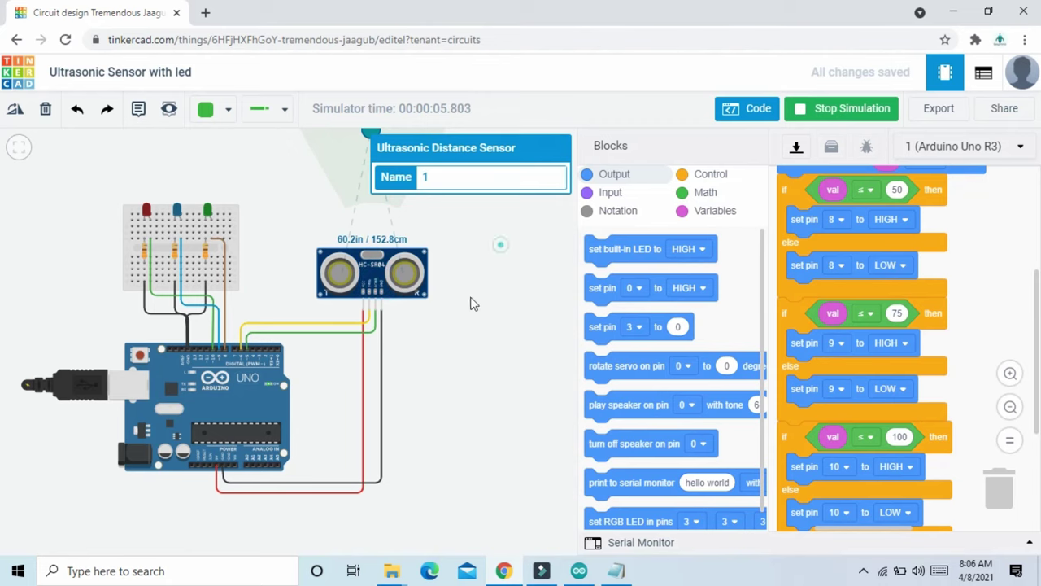
left_click_drag(494, 256, 455, 320)
left_click(328, 345)
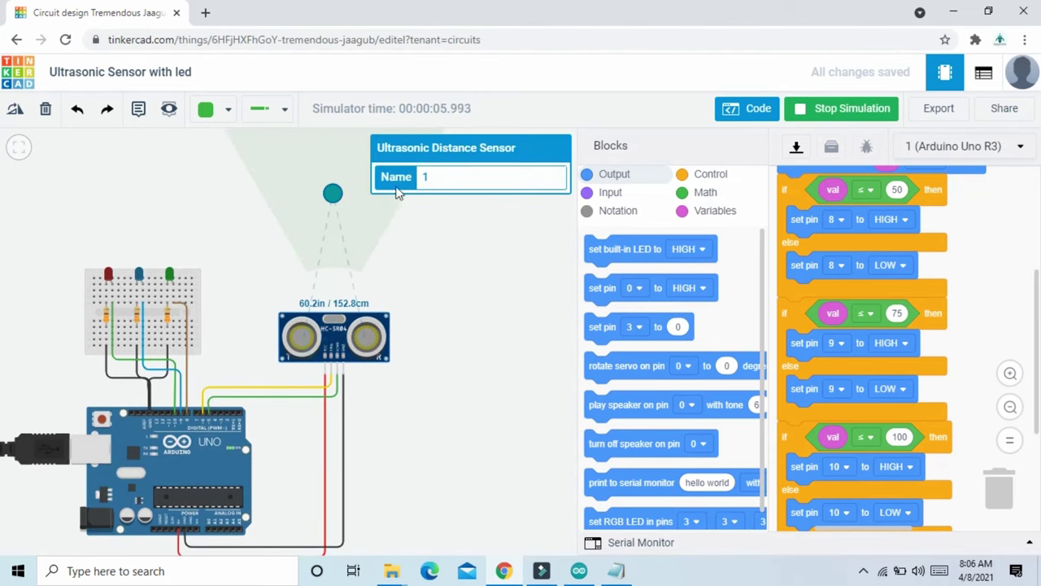
left_click_drag(330, 202, 346, 216)
left_click(435, 326)
key("f")
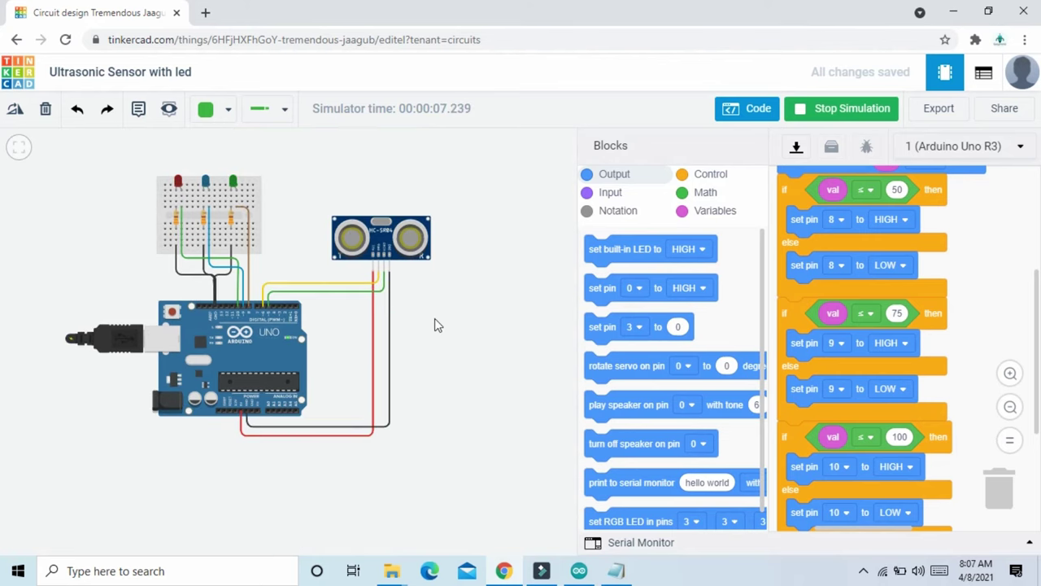